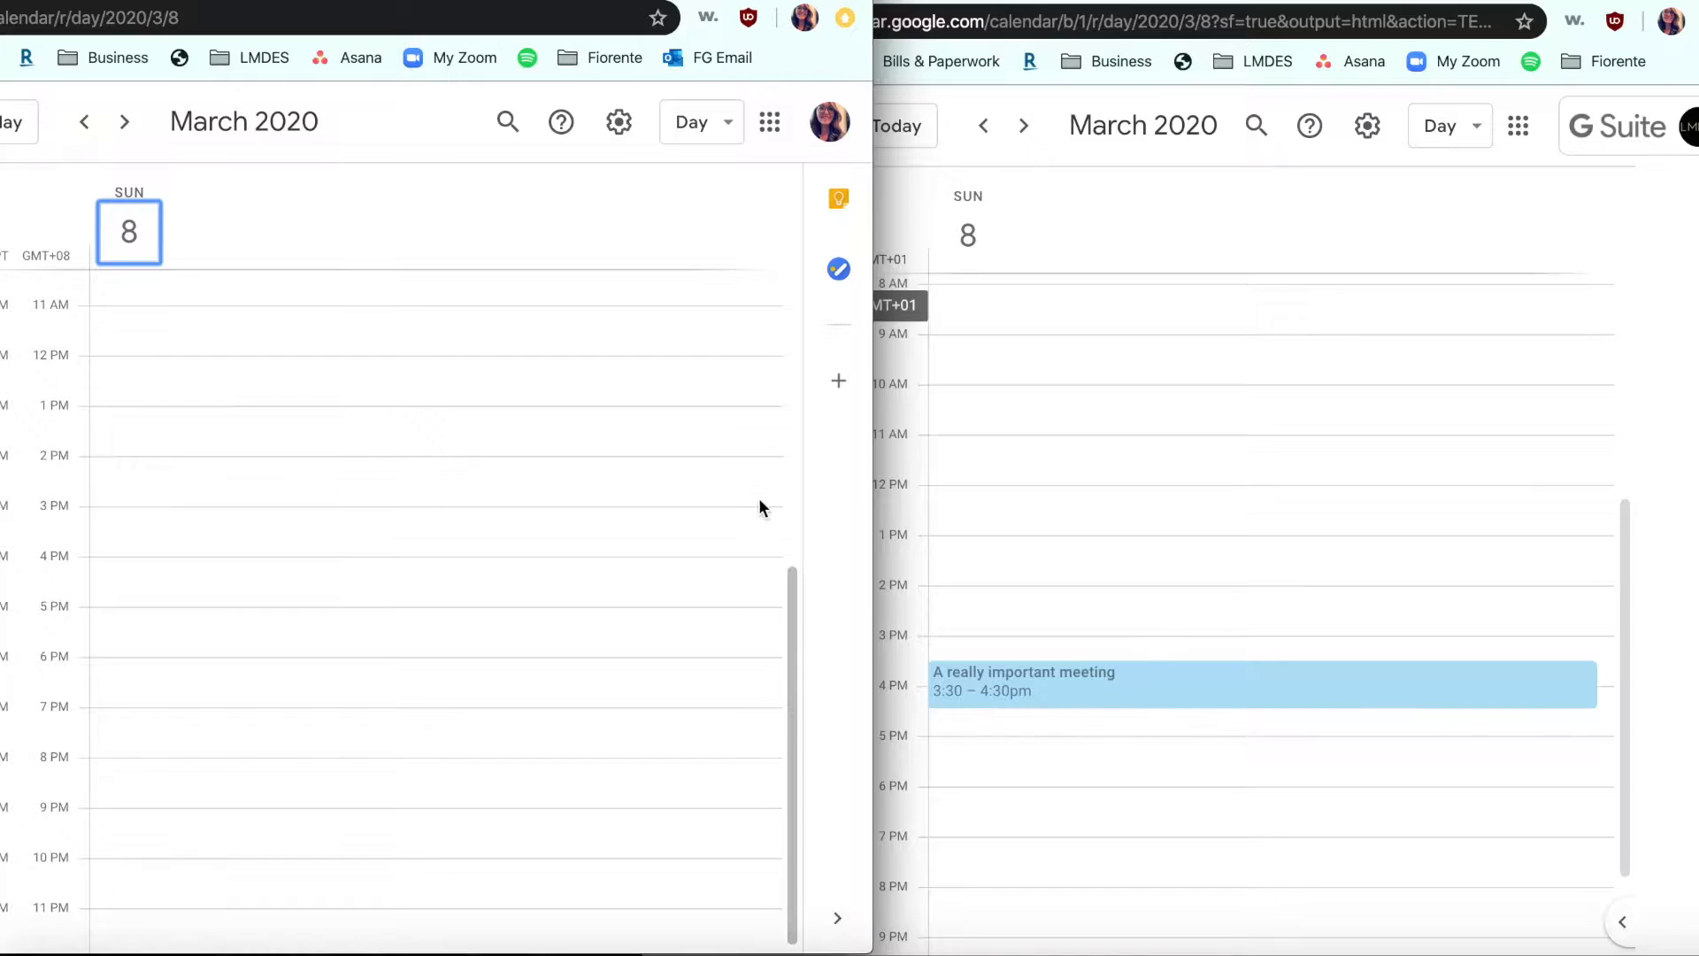
Compare the Sunday 8 March 2020 day views in the two Google Calendar windows, including the afternoon hours
{"action": "scroll", "coordinate": [708, 625], "scroll_direction": "up", "scroll_amount": 5}
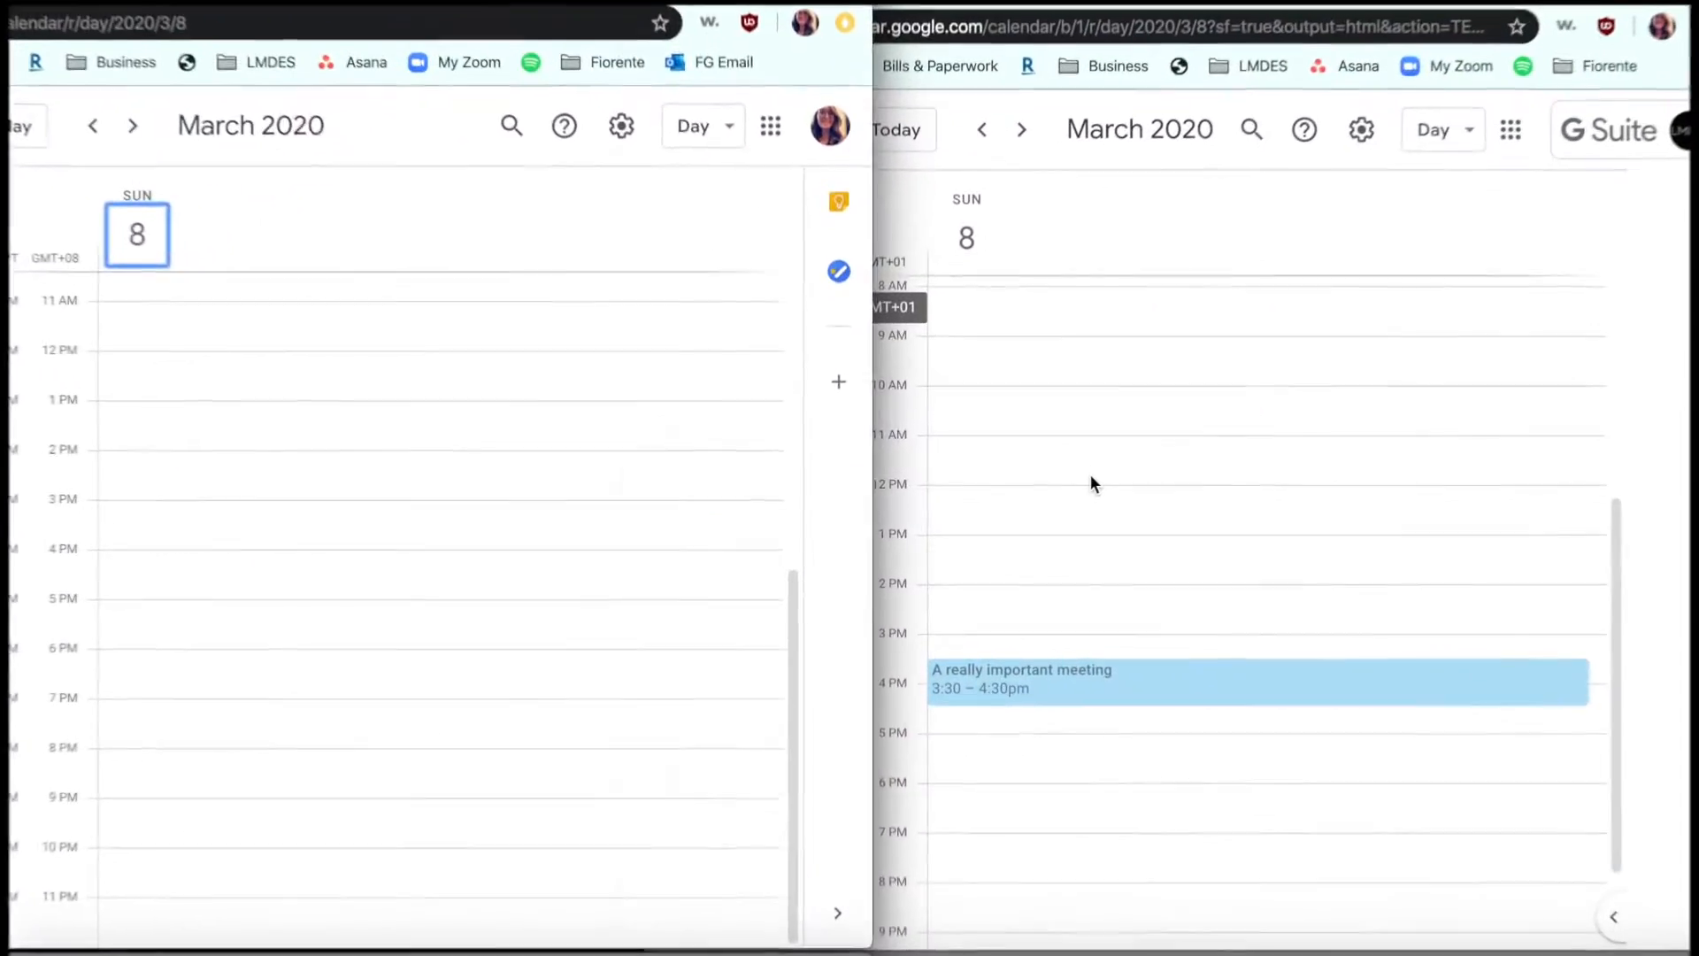
{"action": "left_click", "coordinate": [981, 475]}
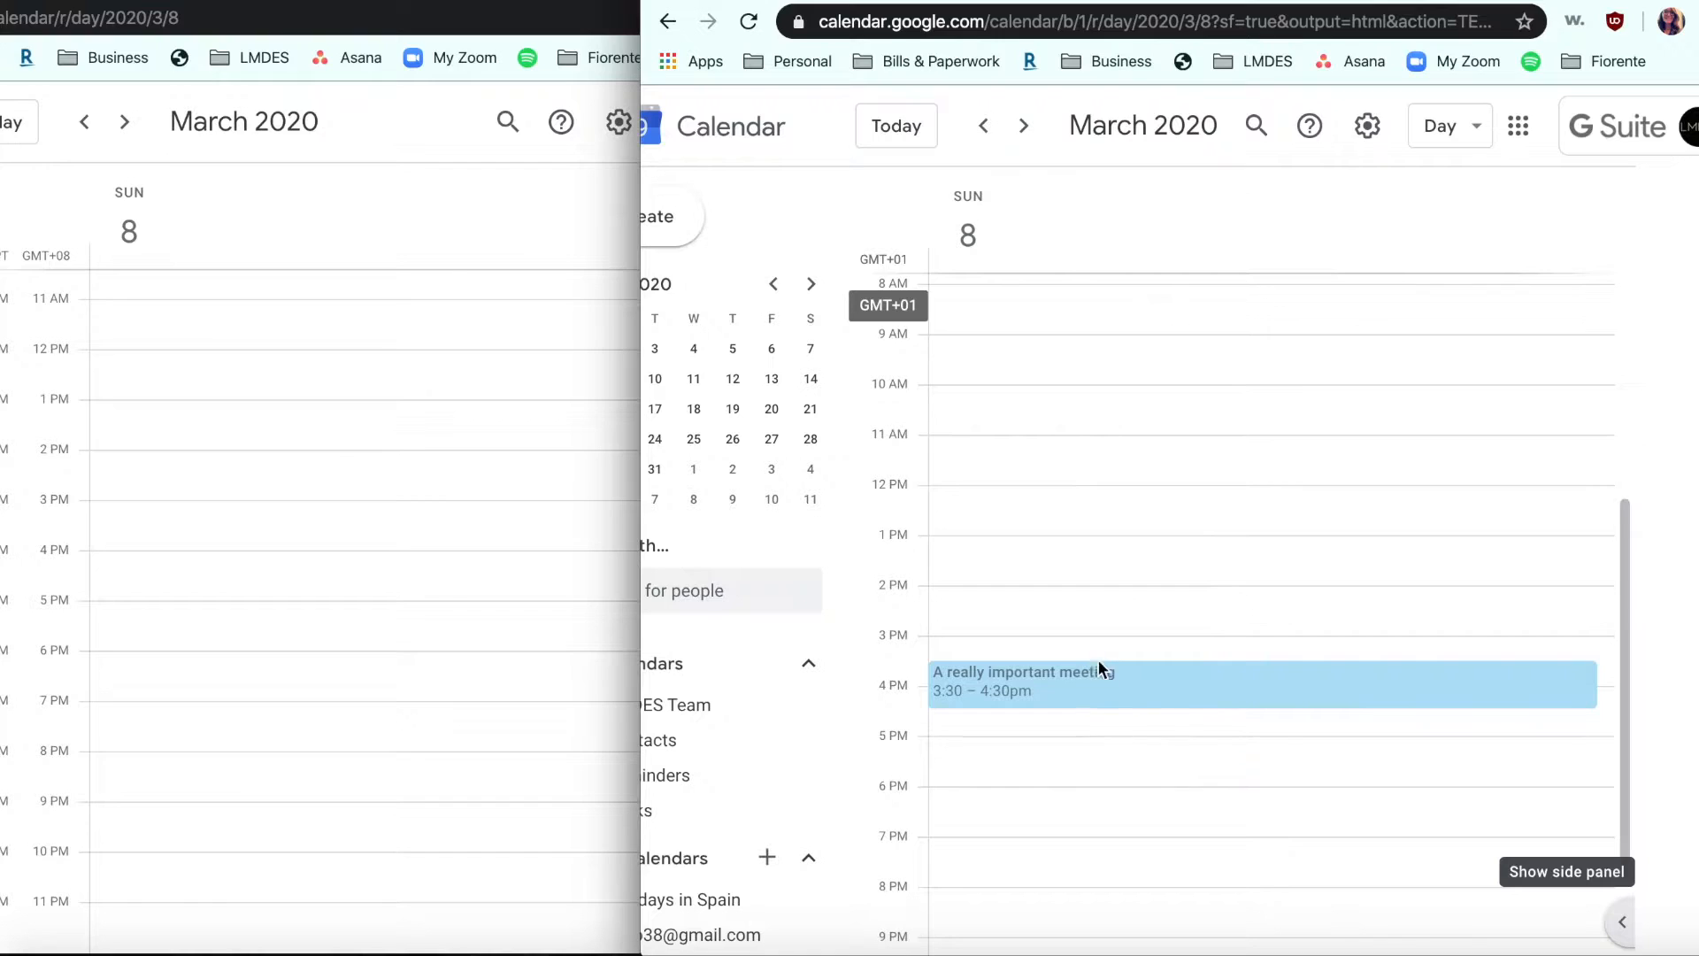
{"action": "scroll", "coordinate": [984, 577], "scroll_direction": "down", "scroll_amount": 3}
{"action": "scroll", "coordinate": [1097, 660], "scroll_direction": "up", "scroll_amount": 8}
{"action": "left_click", "coordinate": [558, 544]}
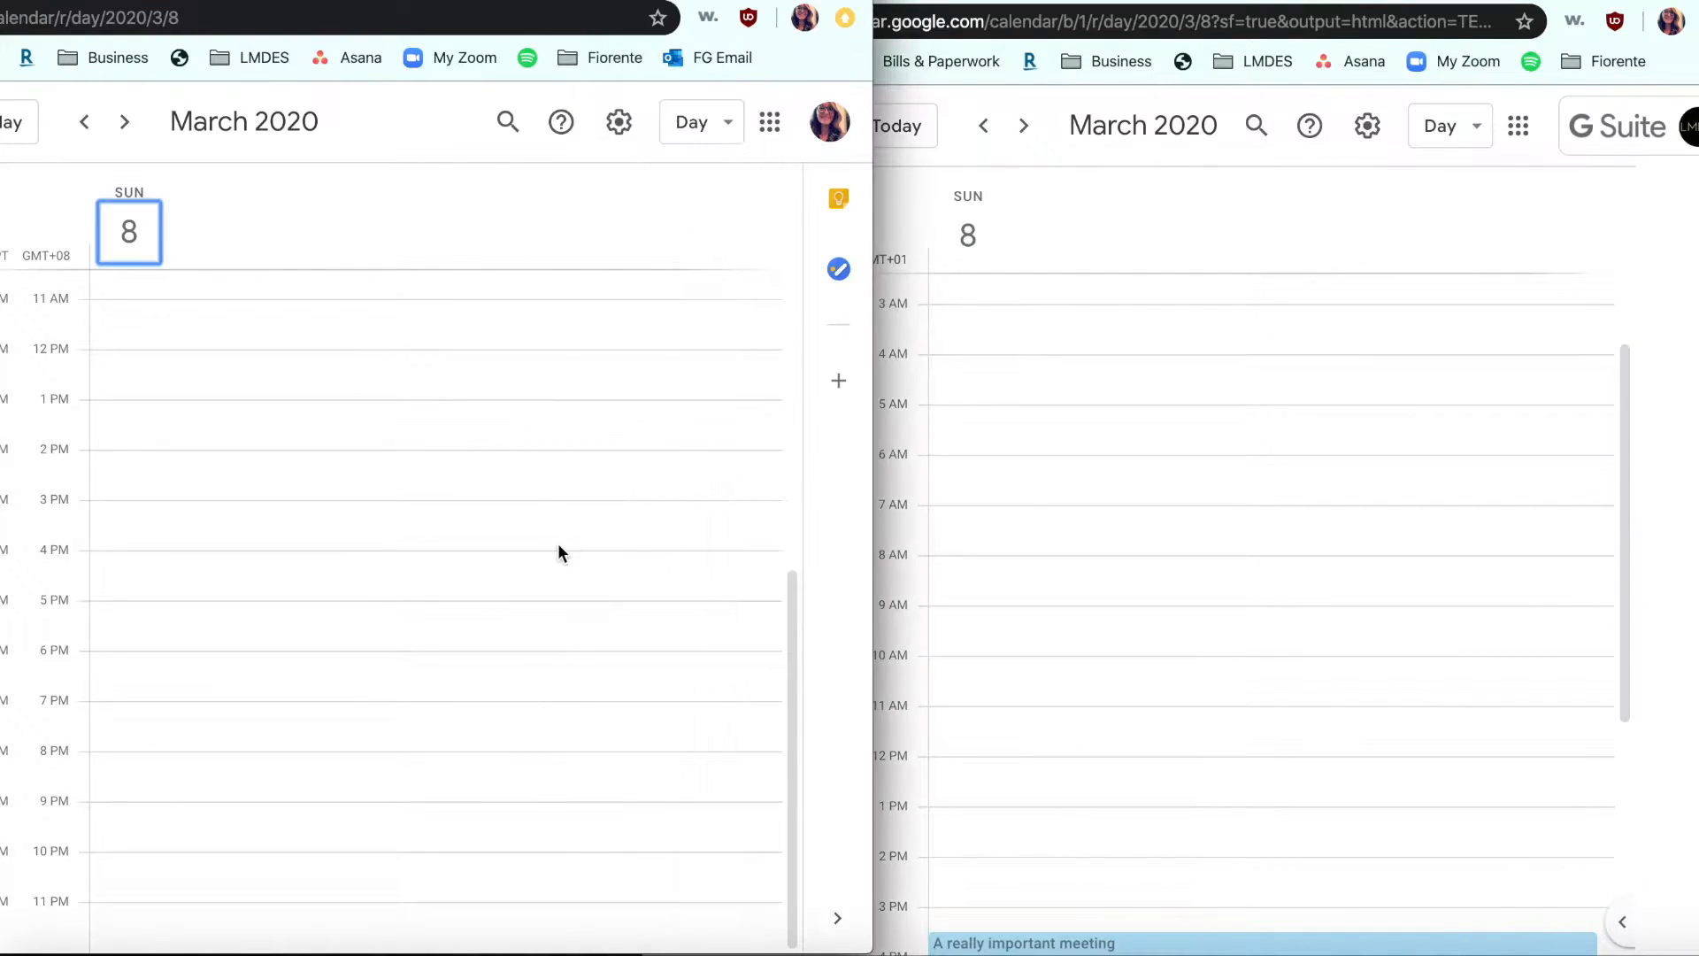
{"action": "left_click", "coordinate": [1260, 488]}
{"action": "scroll", "coordinate": [1249, 485], "scroll_direction": "down", "scroll_amount": 6}
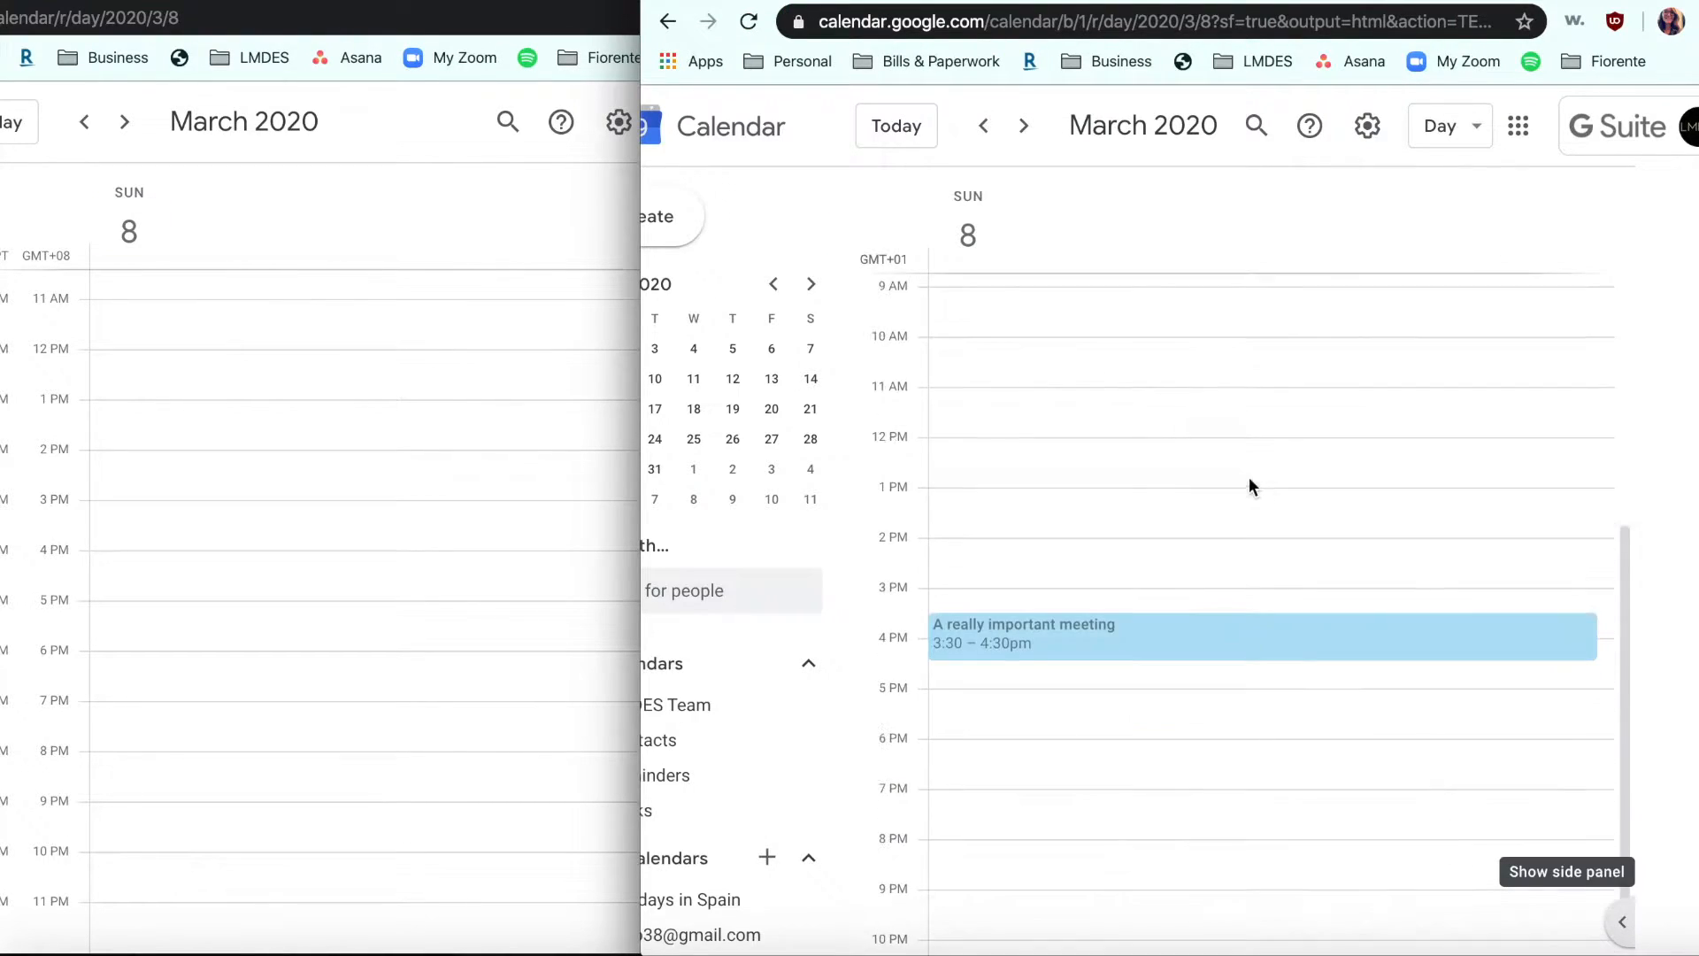
{"action": "left_click", "coordinate": [524, 425]}
{"action": "scroll", "coordinate": [531, 623], "scroll_direction": "up", "scroll_amount": 5}
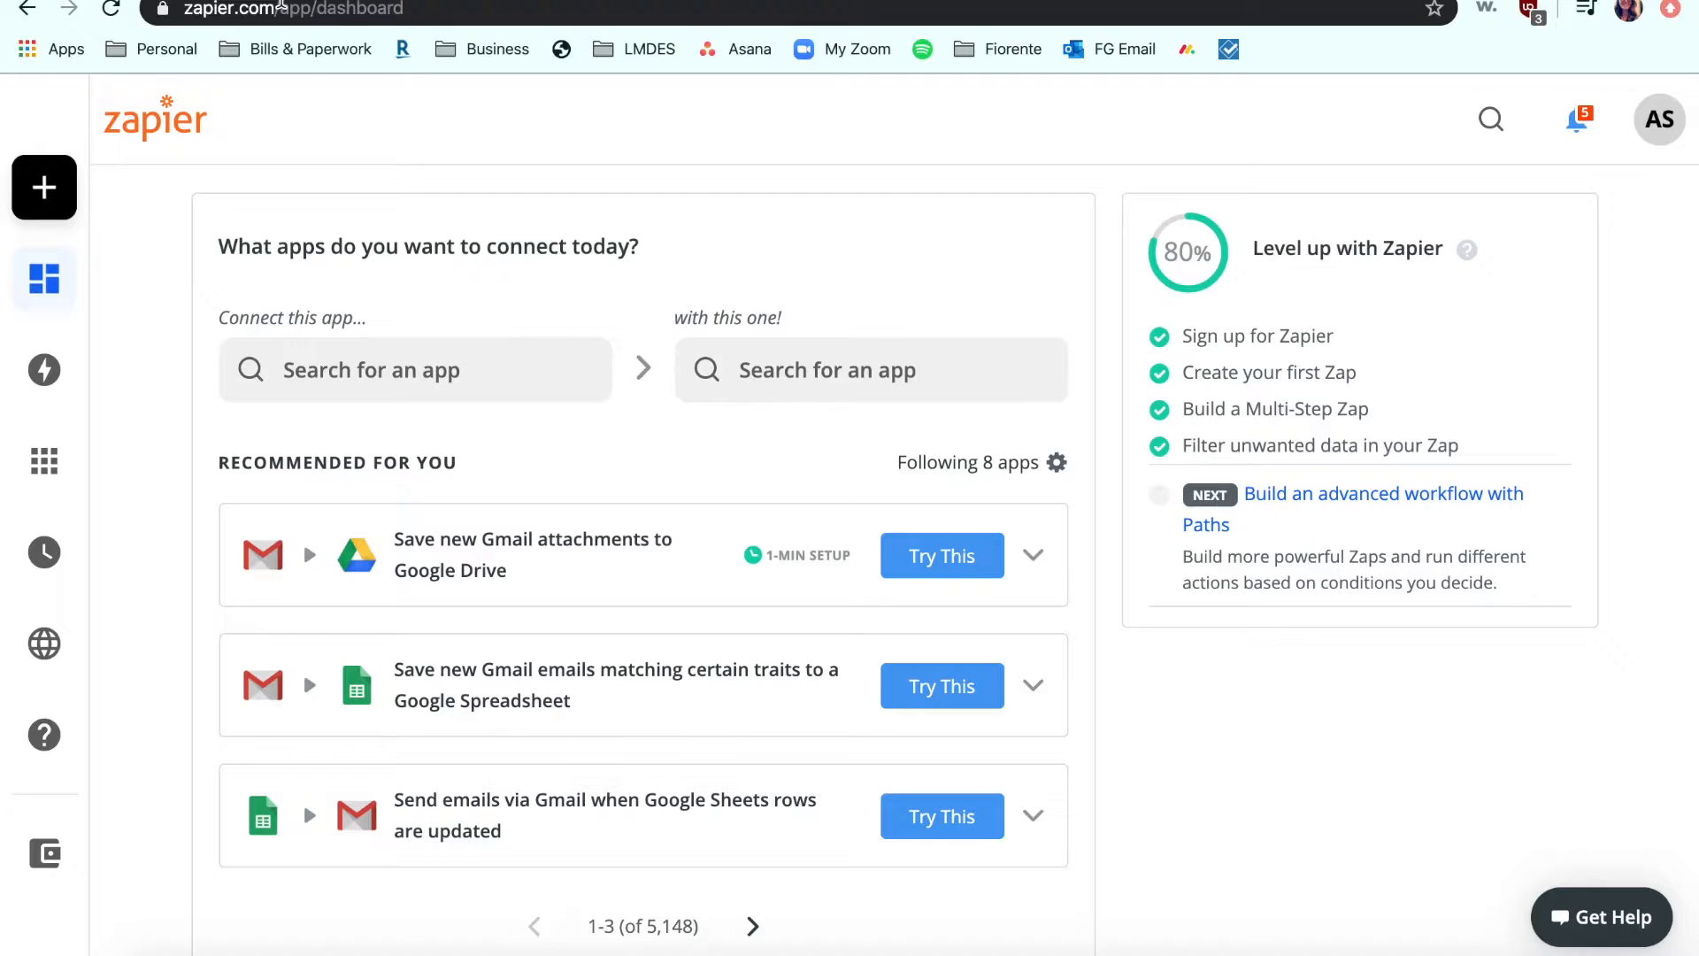
In Zapier, create a new zap triggered by New Calendar Event in Microsoft Outlook
{"action": "mouse_move", "coordinate": [68, 200]}
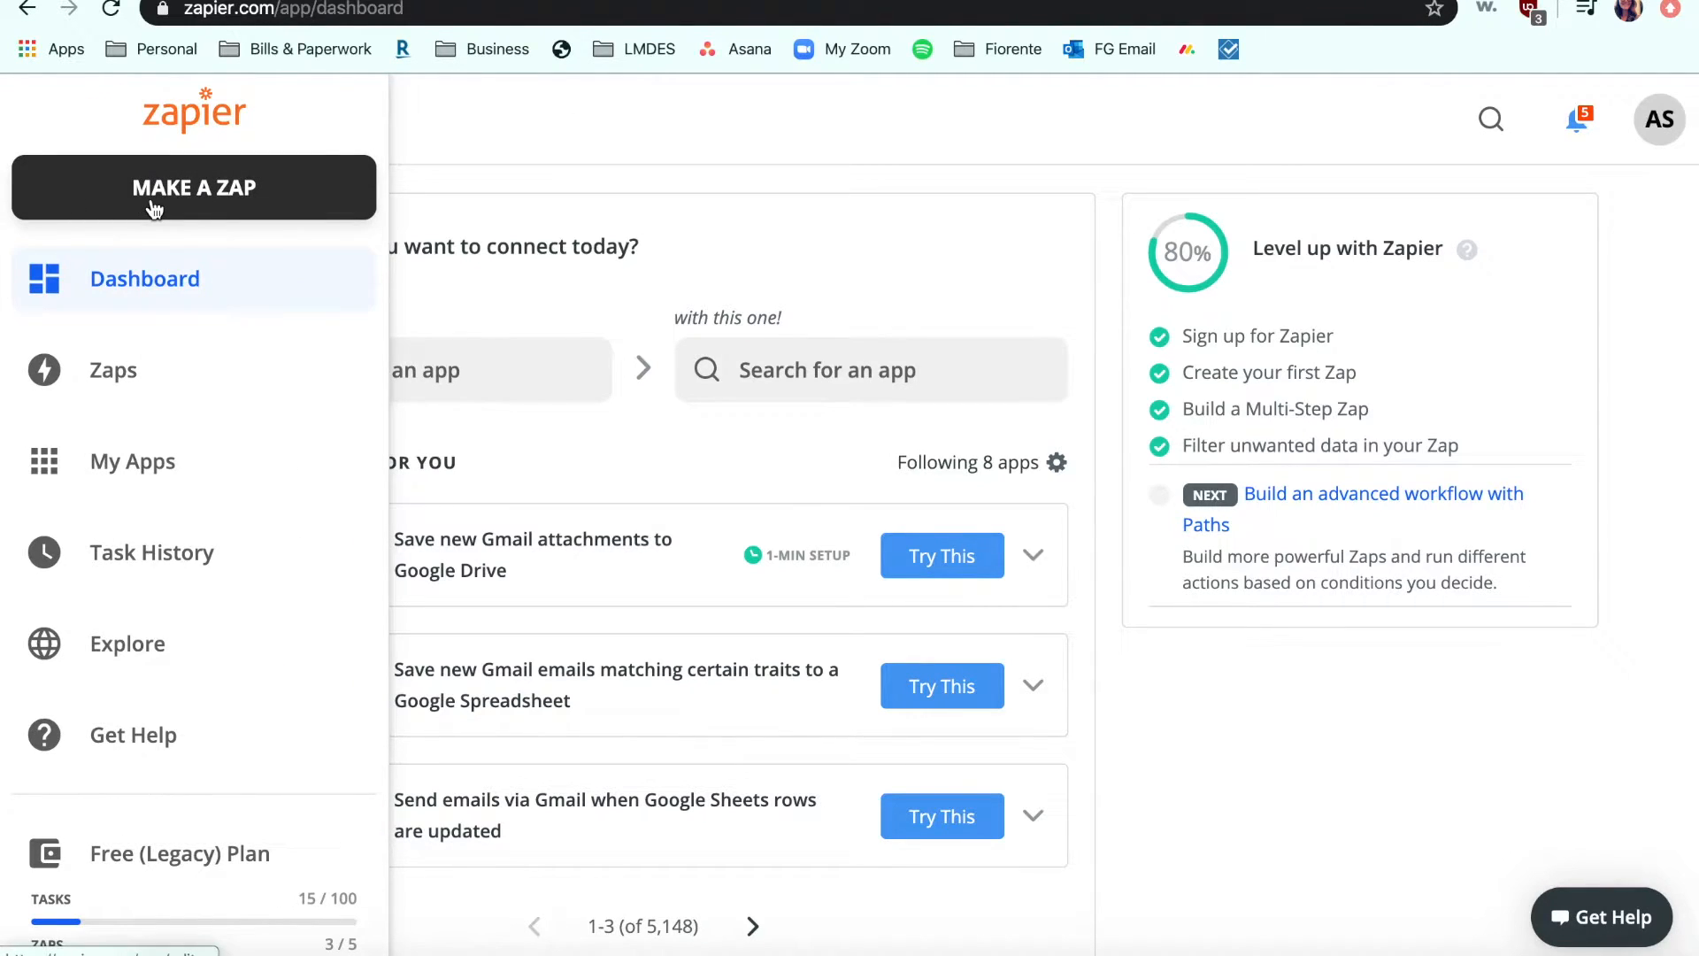
{"action": "left_click", "coordinate": [153, 206]}
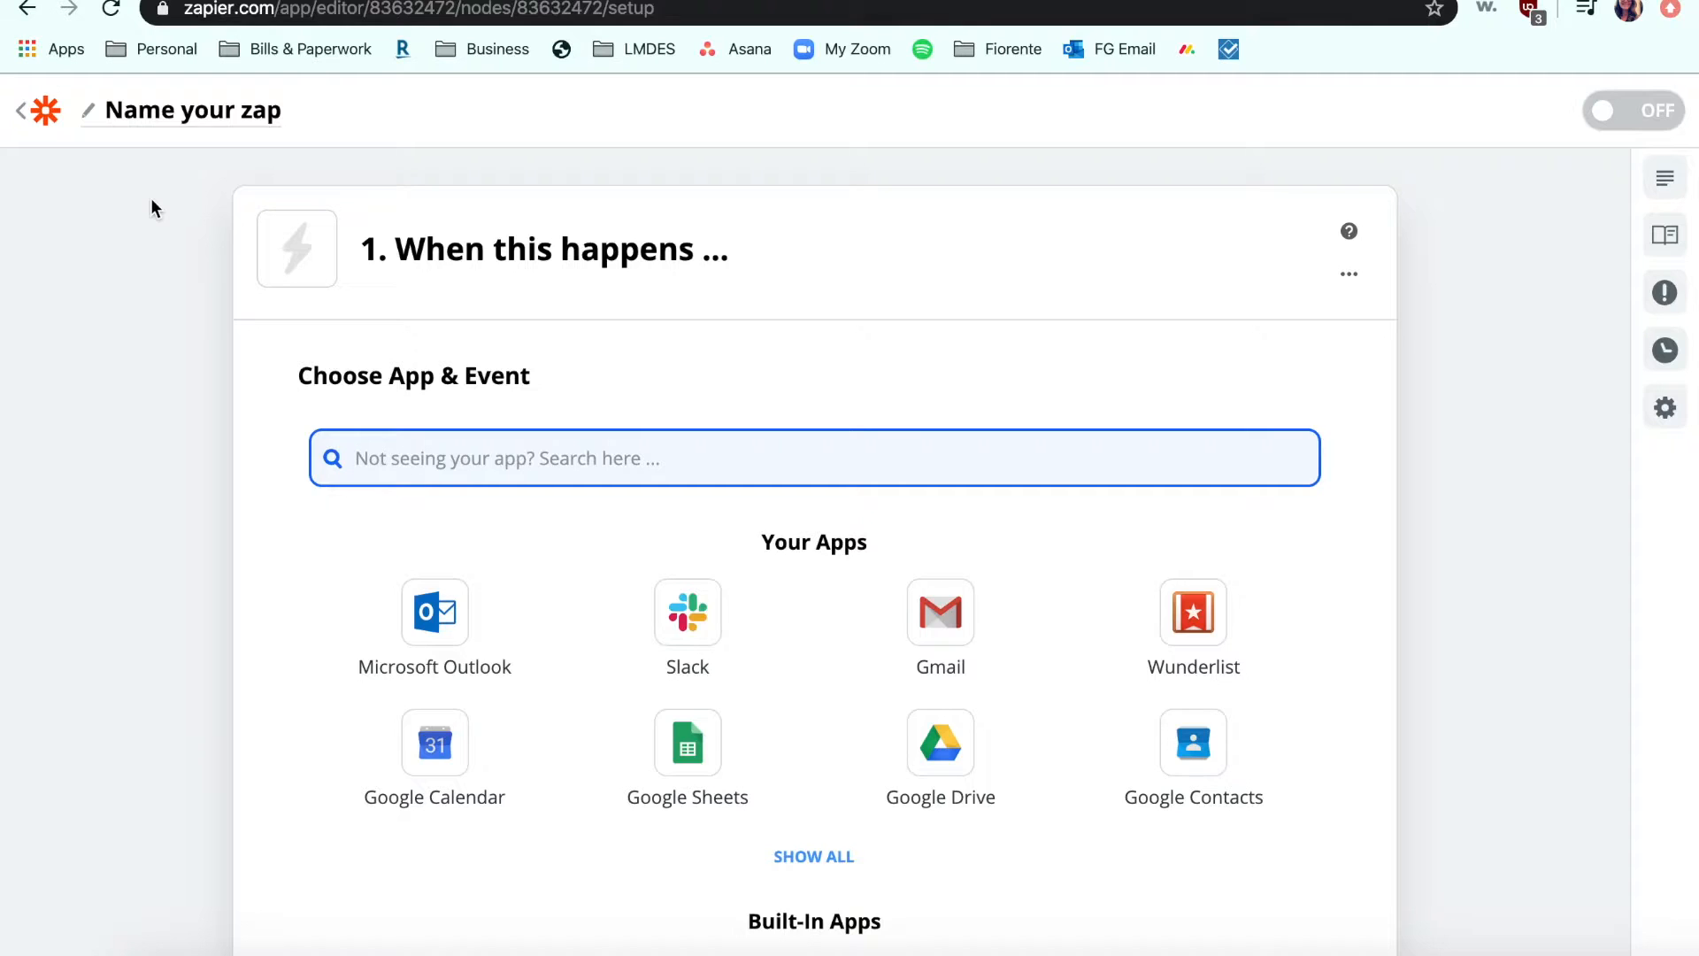
{"action": "left_click", "coordinate": [471, 628]}
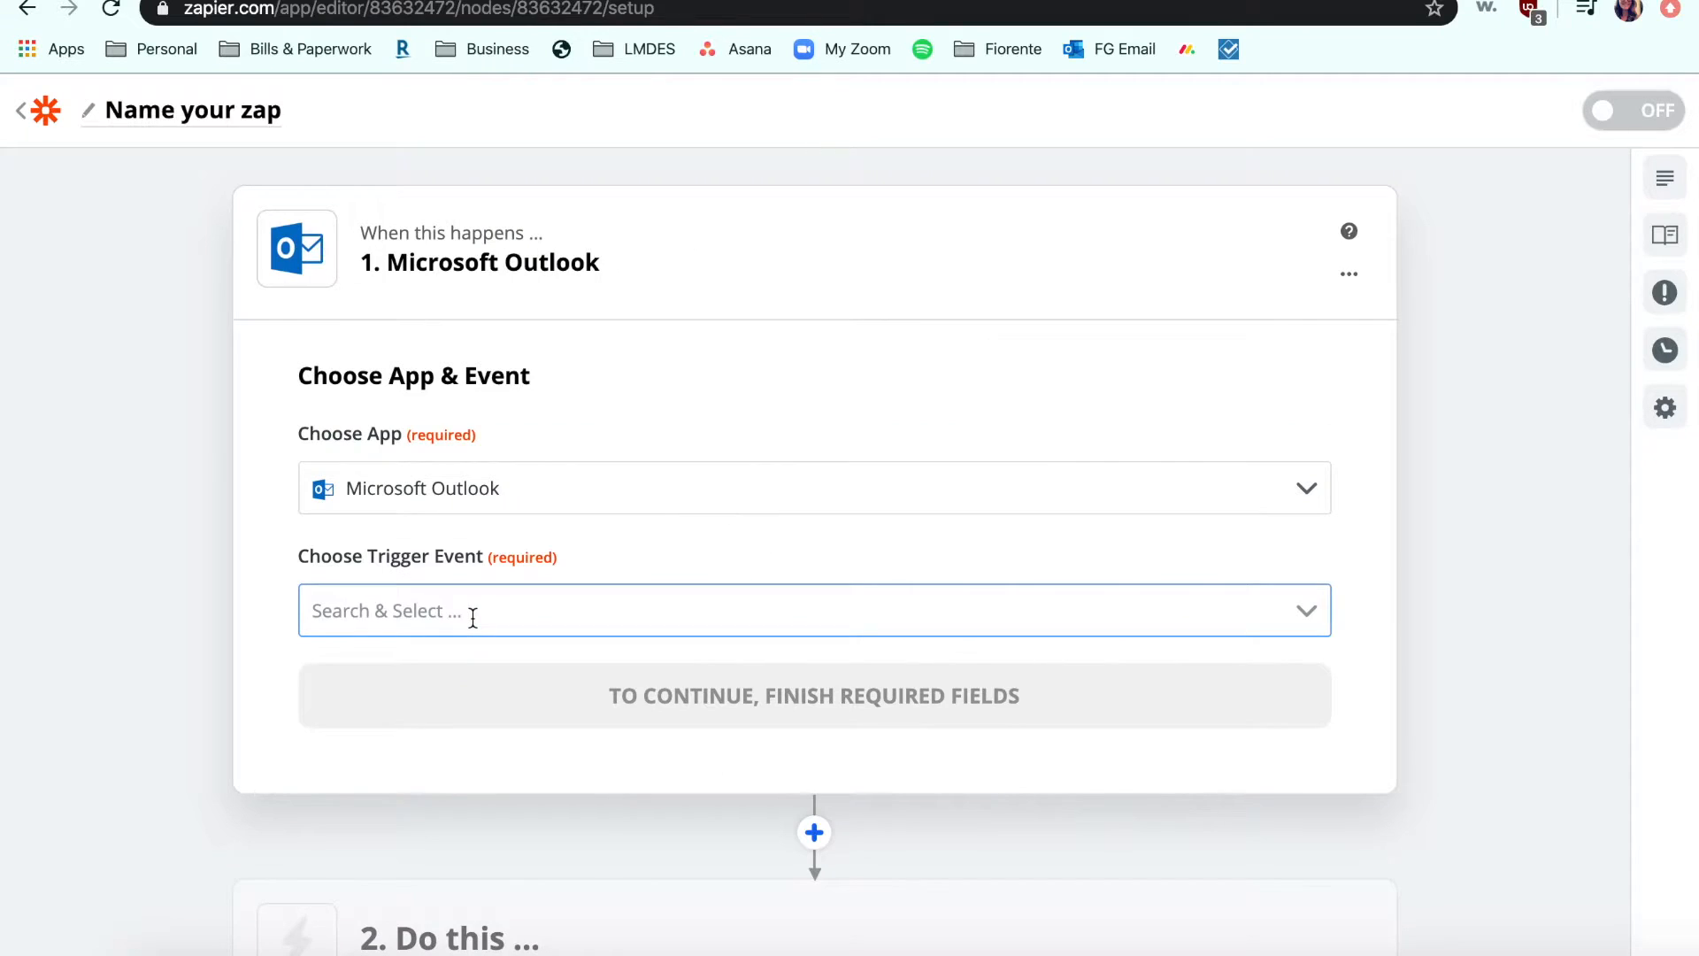
{"action": "left_click", "coordinate": [572, 591]}
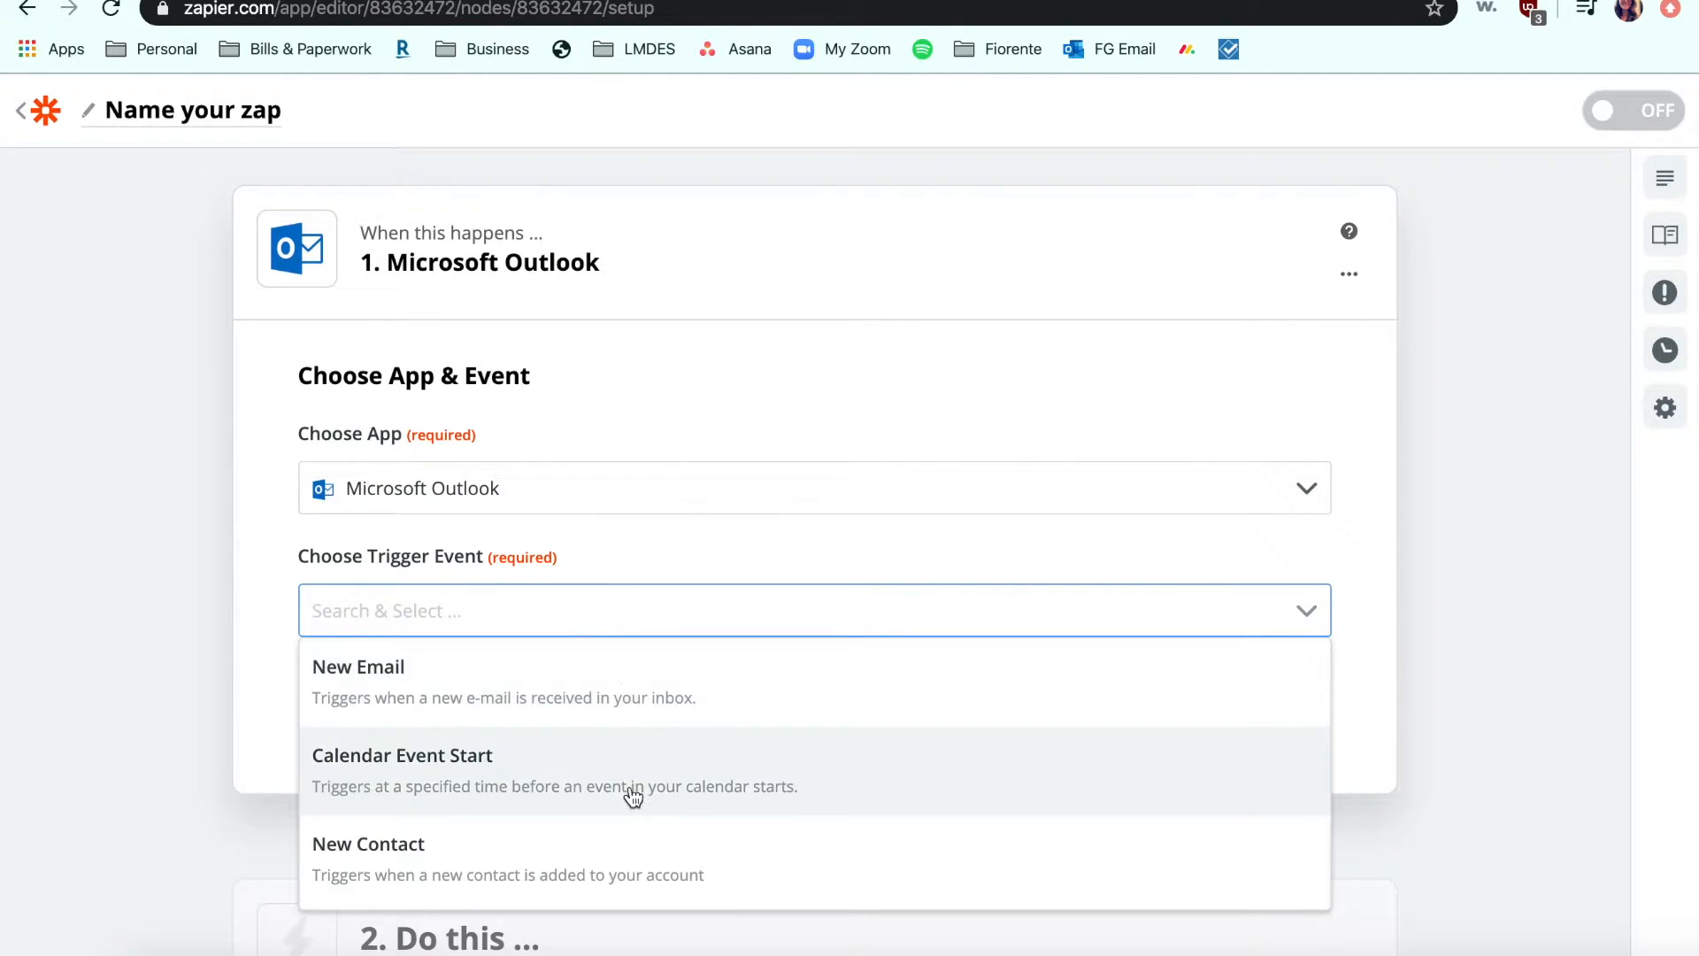
{"action": "scroll", "coordinate": [439, 824], "scroll_direction": "down", "scroll_amount": 2}
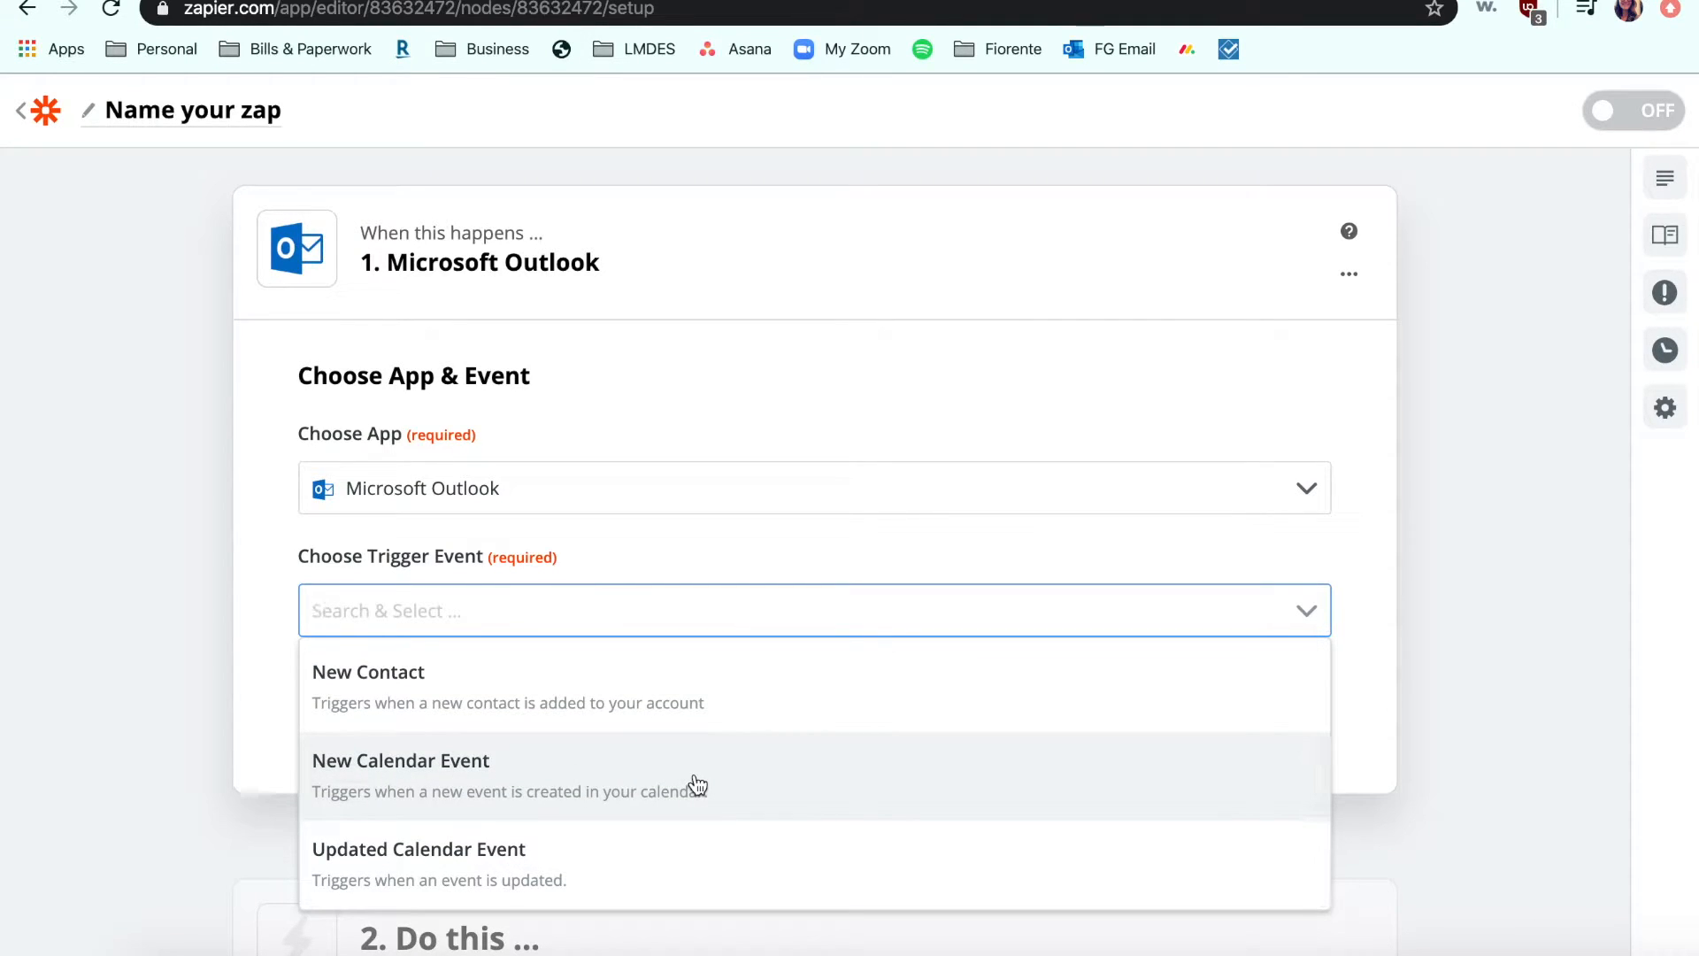
{"action": "left_click", "coordinate": [696, 784]}
{"action": "left_click", "coordinate": [842, 696]}
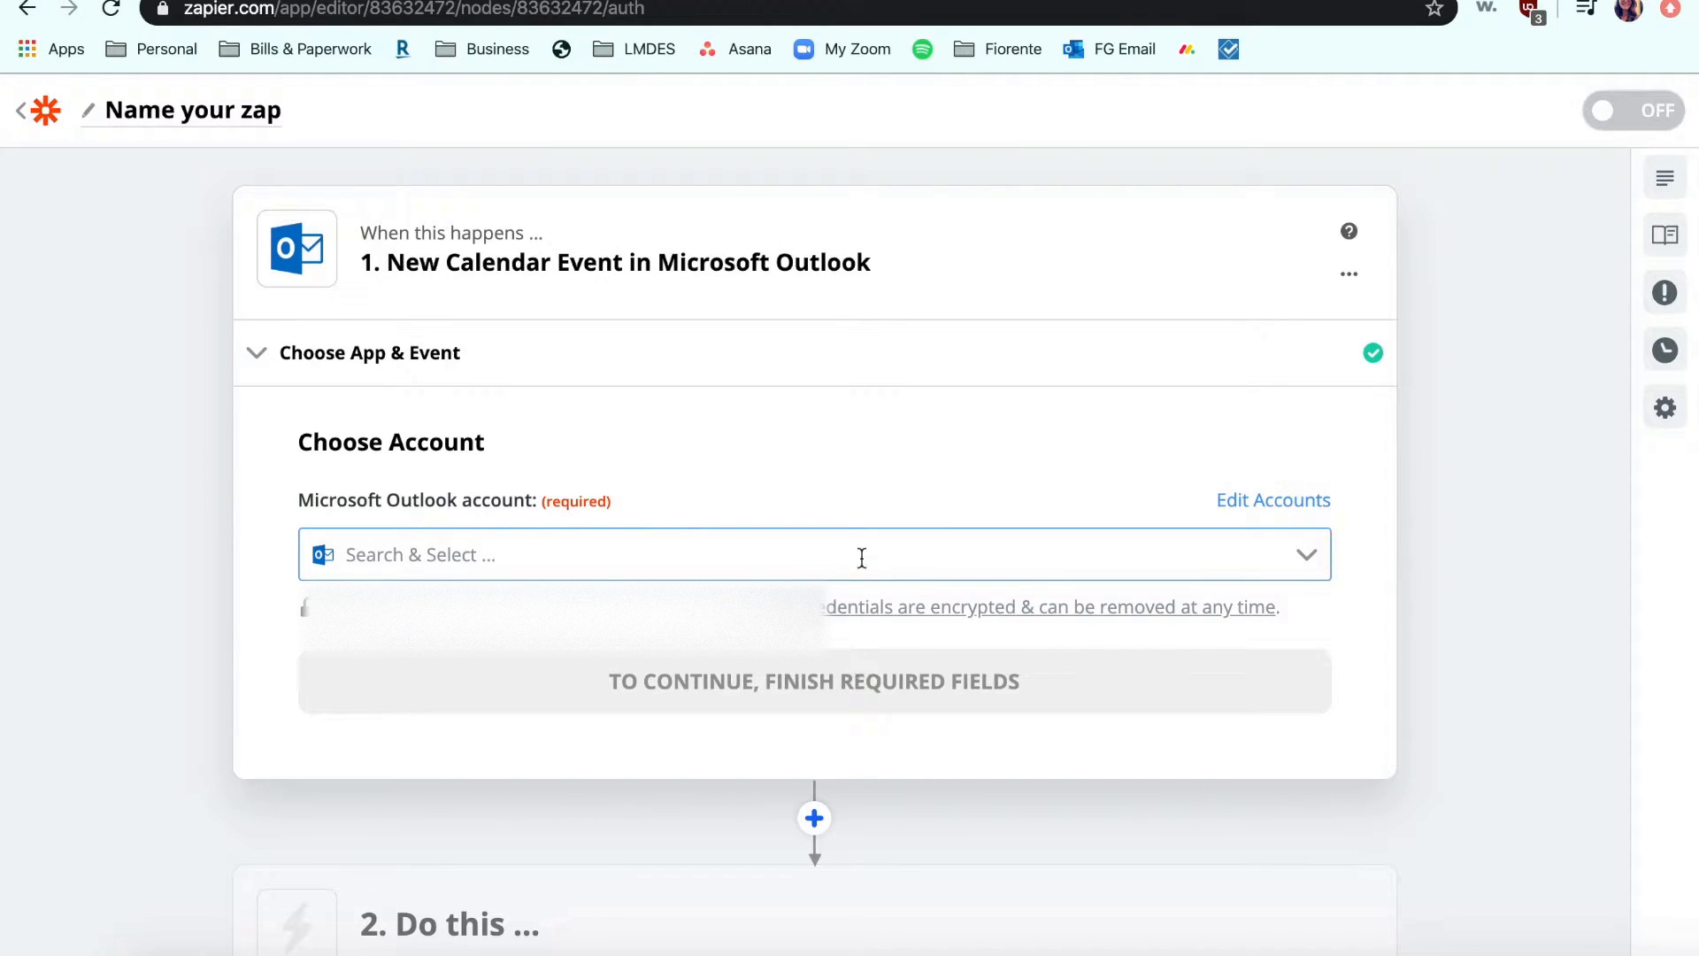
Select the connected Microsoft Outlook account for the trigger and continue to the event customization
{"action": "left_click", "coordinate": [916, 556]}
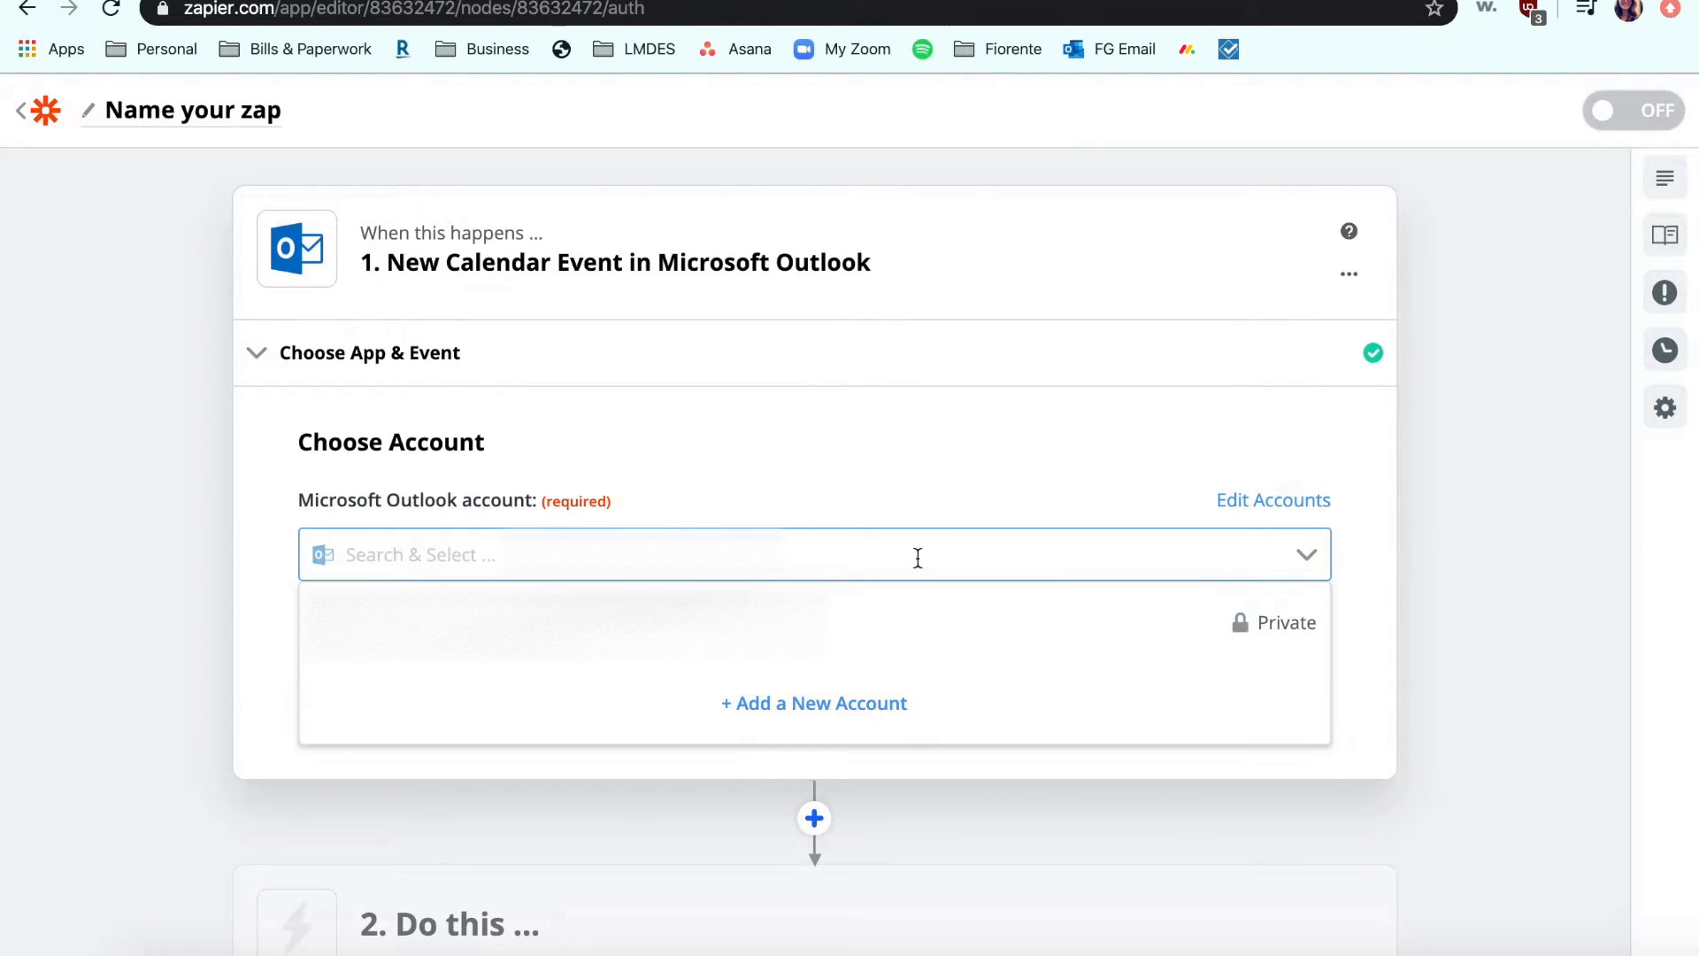
{"action": "left_click", "coordinate": [835, 624]}
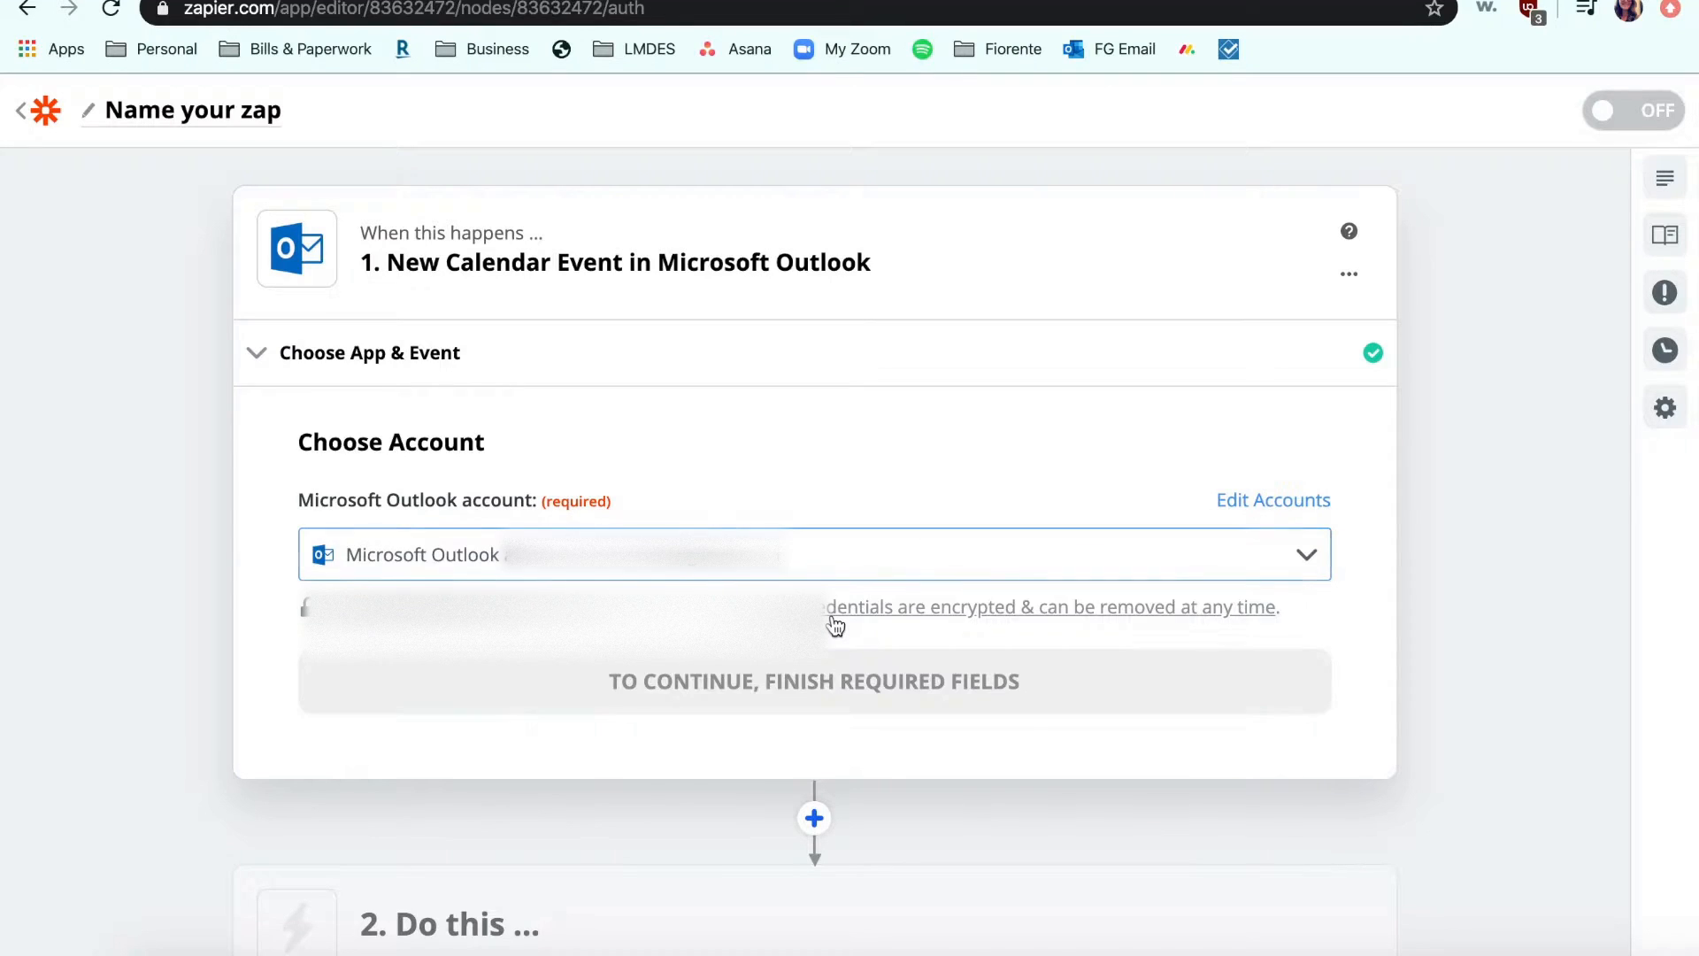
{"action": "left_click", "coordinate": [896, 693]}
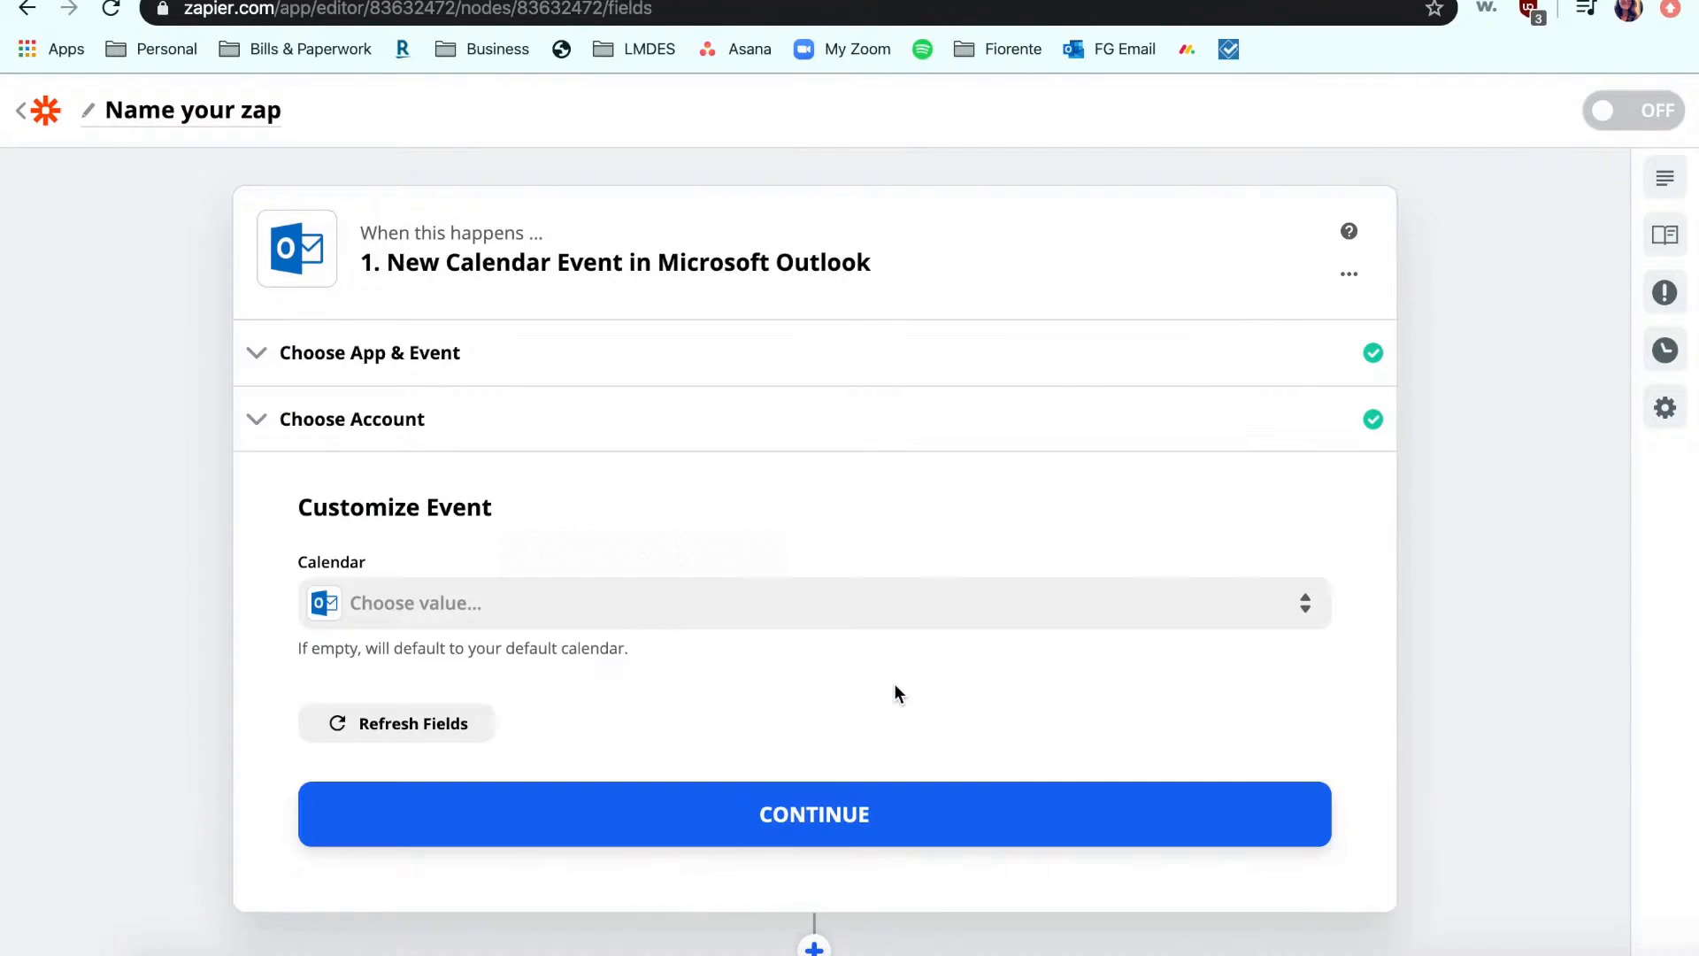
Set the trigger's calendar to Calendar and test the Outlook connection, continuing to the action step
{"action": "left_click", "coordinate": [954, 611]}
{"action": "scroll", "coordinate": [967, 773], "scroll_direction": "down", "scroll_amount": 1}
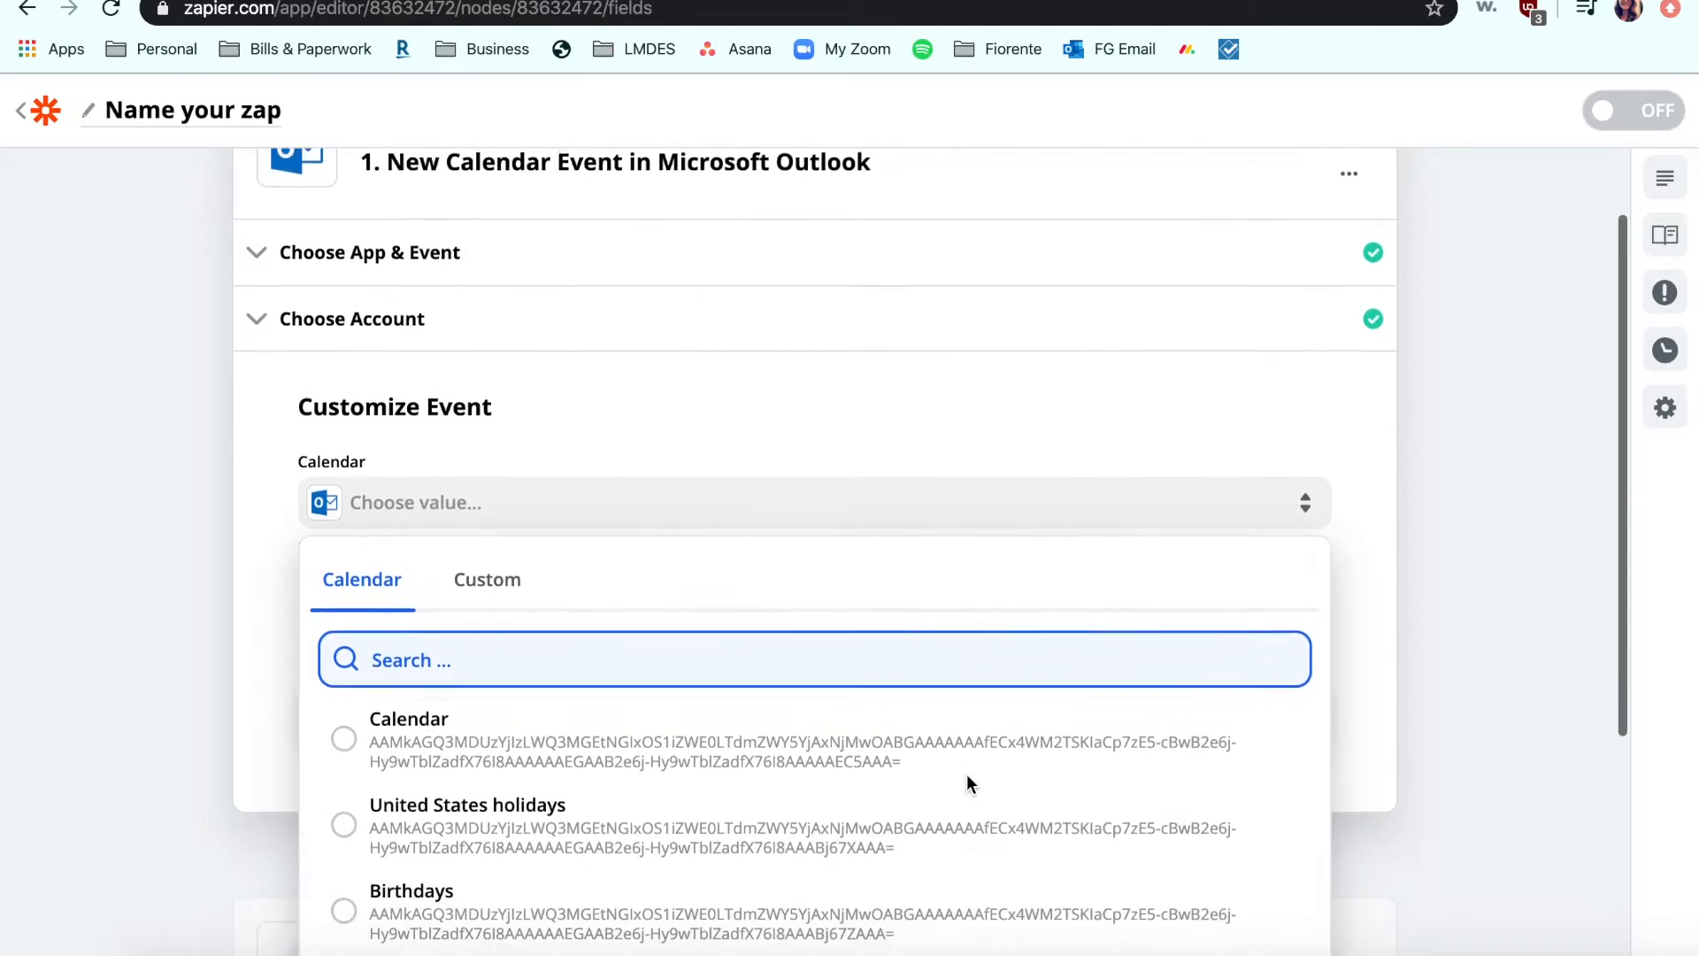
{"action": "scroll", "coordinate": [966, 773], "scroll_direction": "down", "scroll_amount": 3}
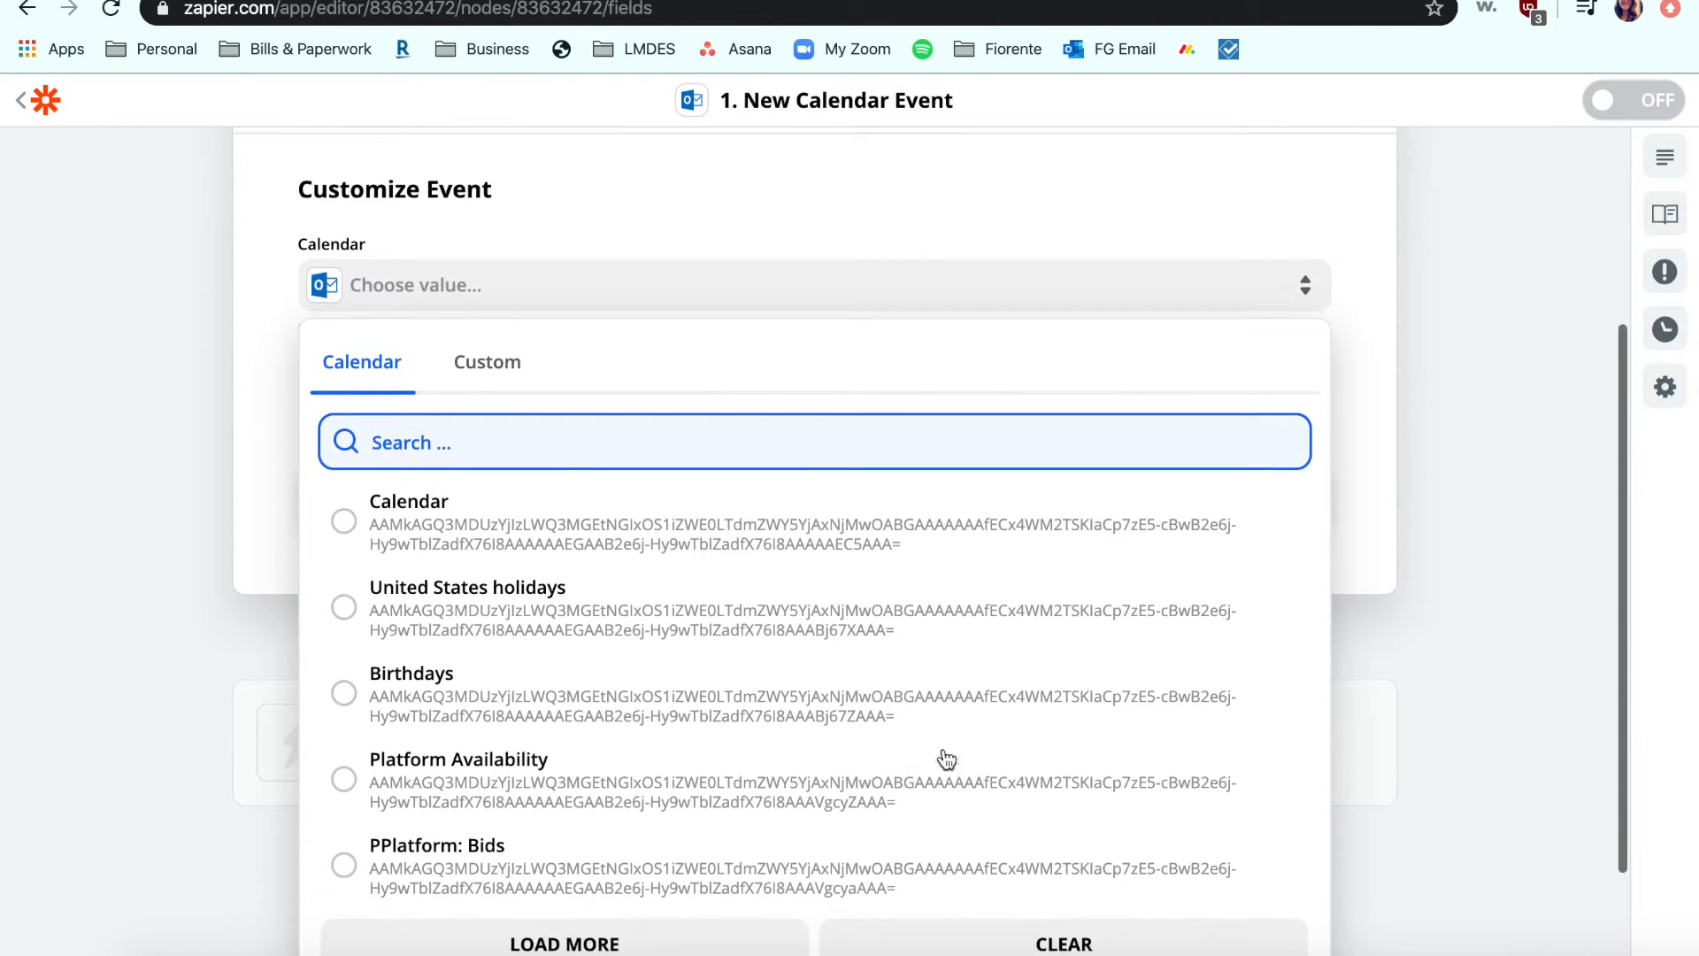
{"action": "left_click", "coordinate": [679, 529]}
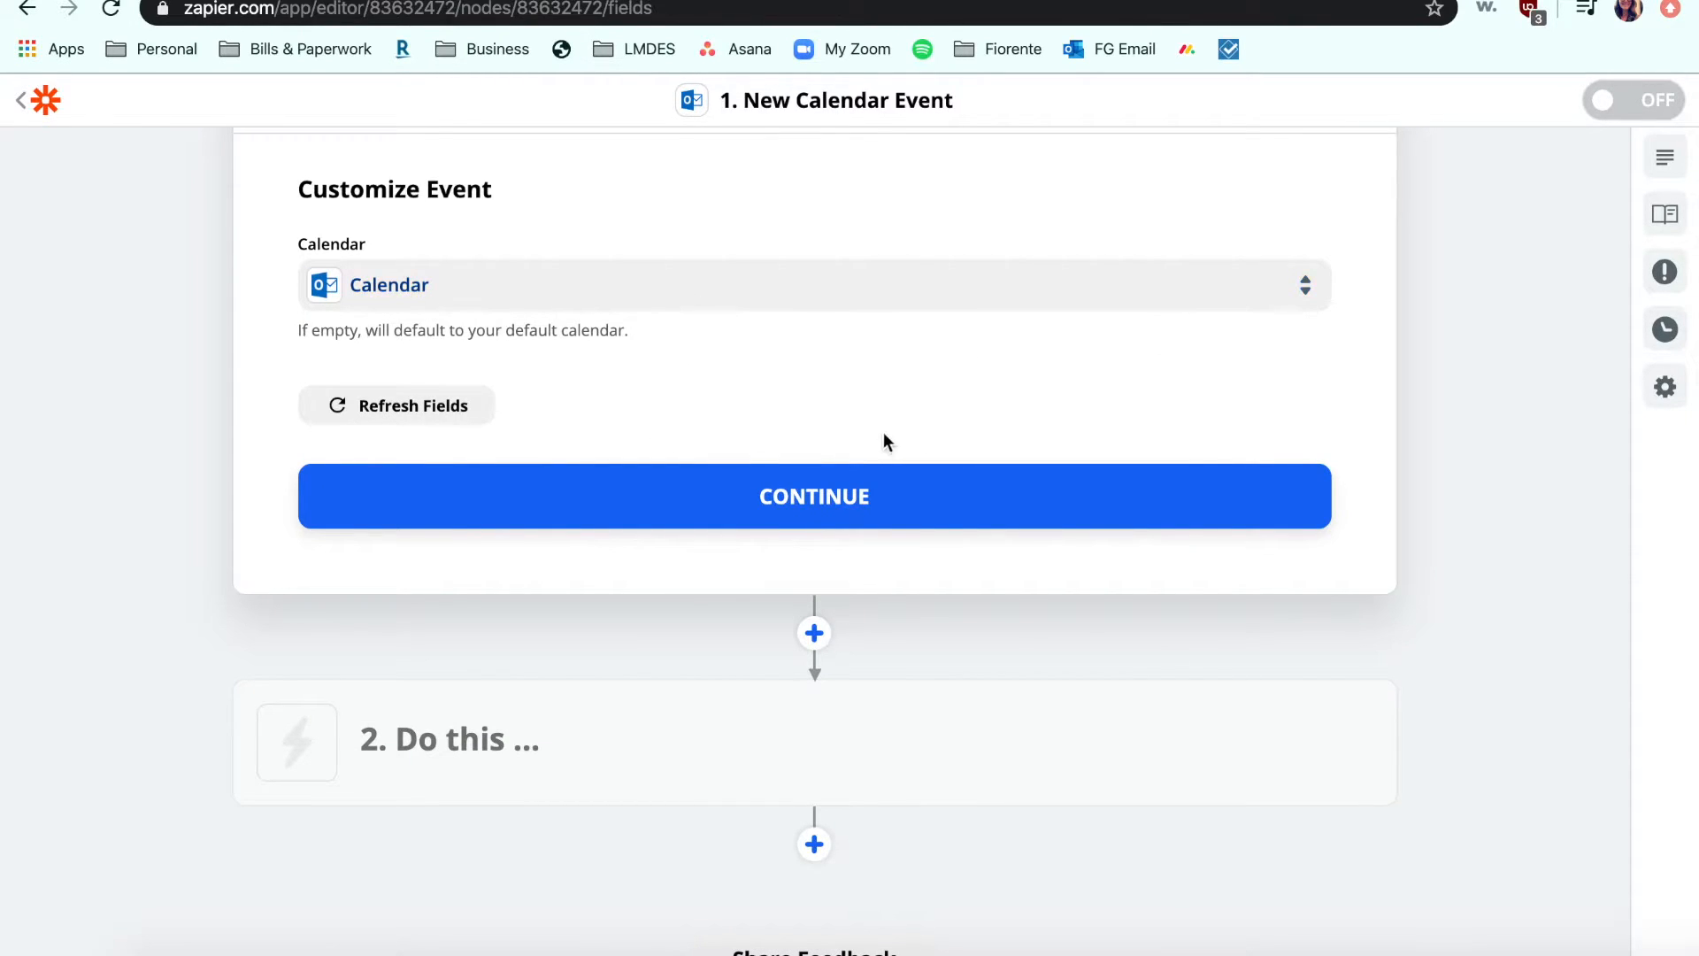
{"action": "left_click", "coordinate": [882, 488]}
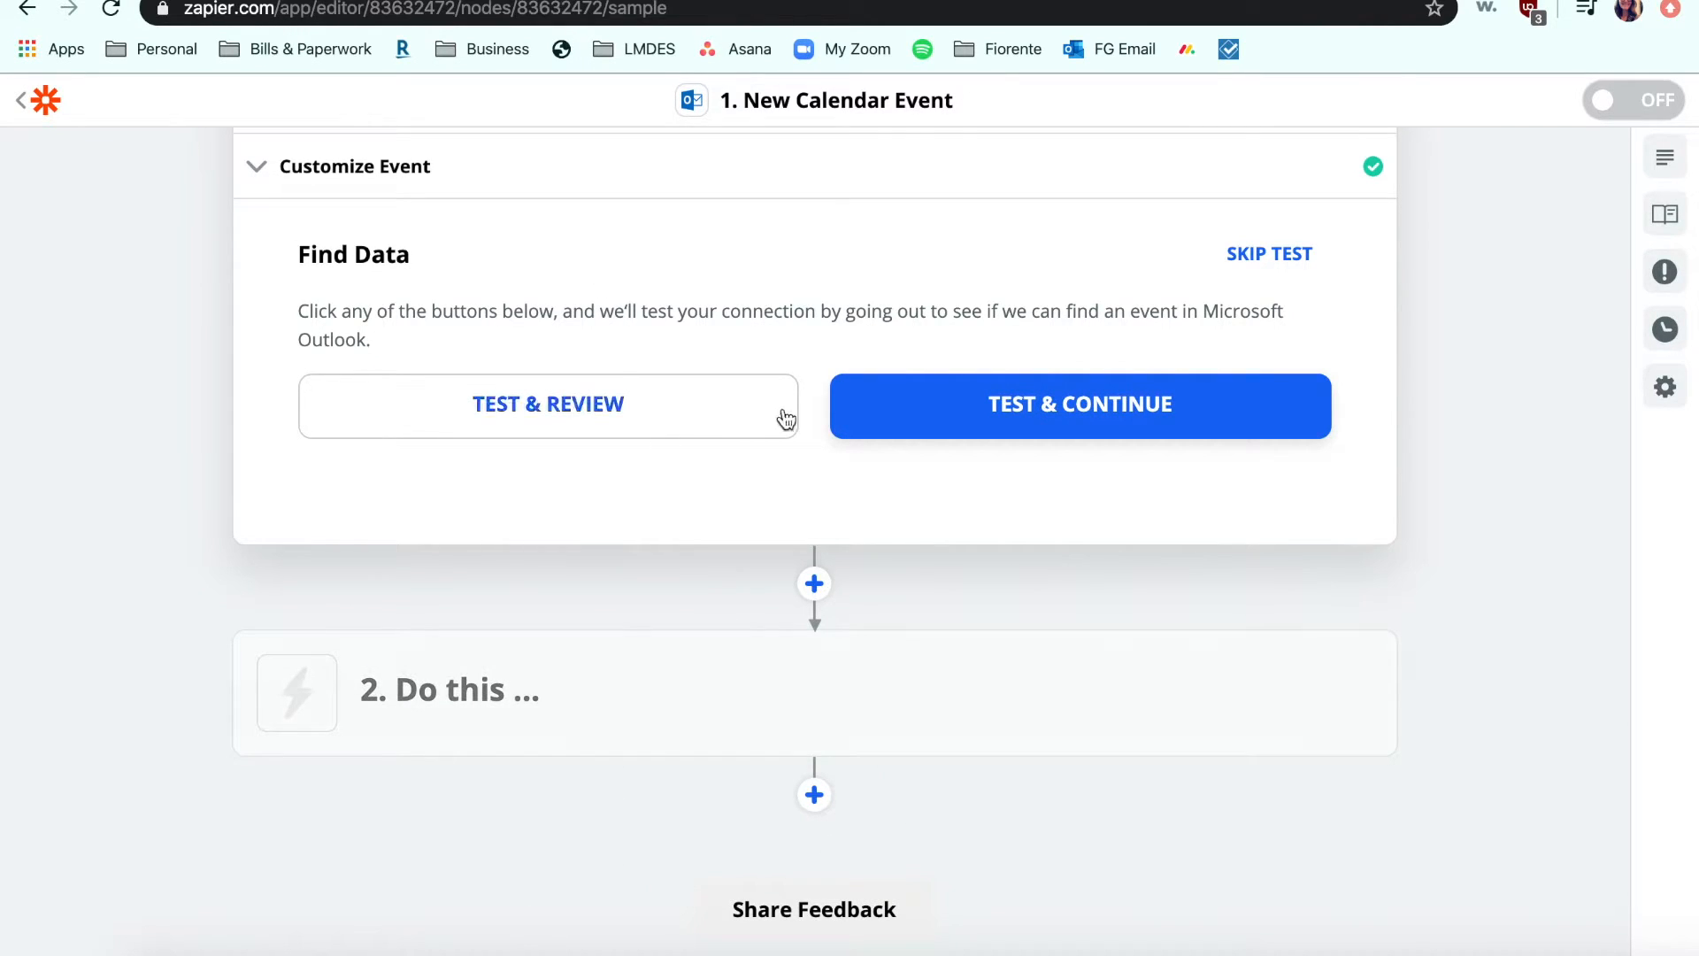
{"action": "left_click", "coordinate": [1089, 423]}
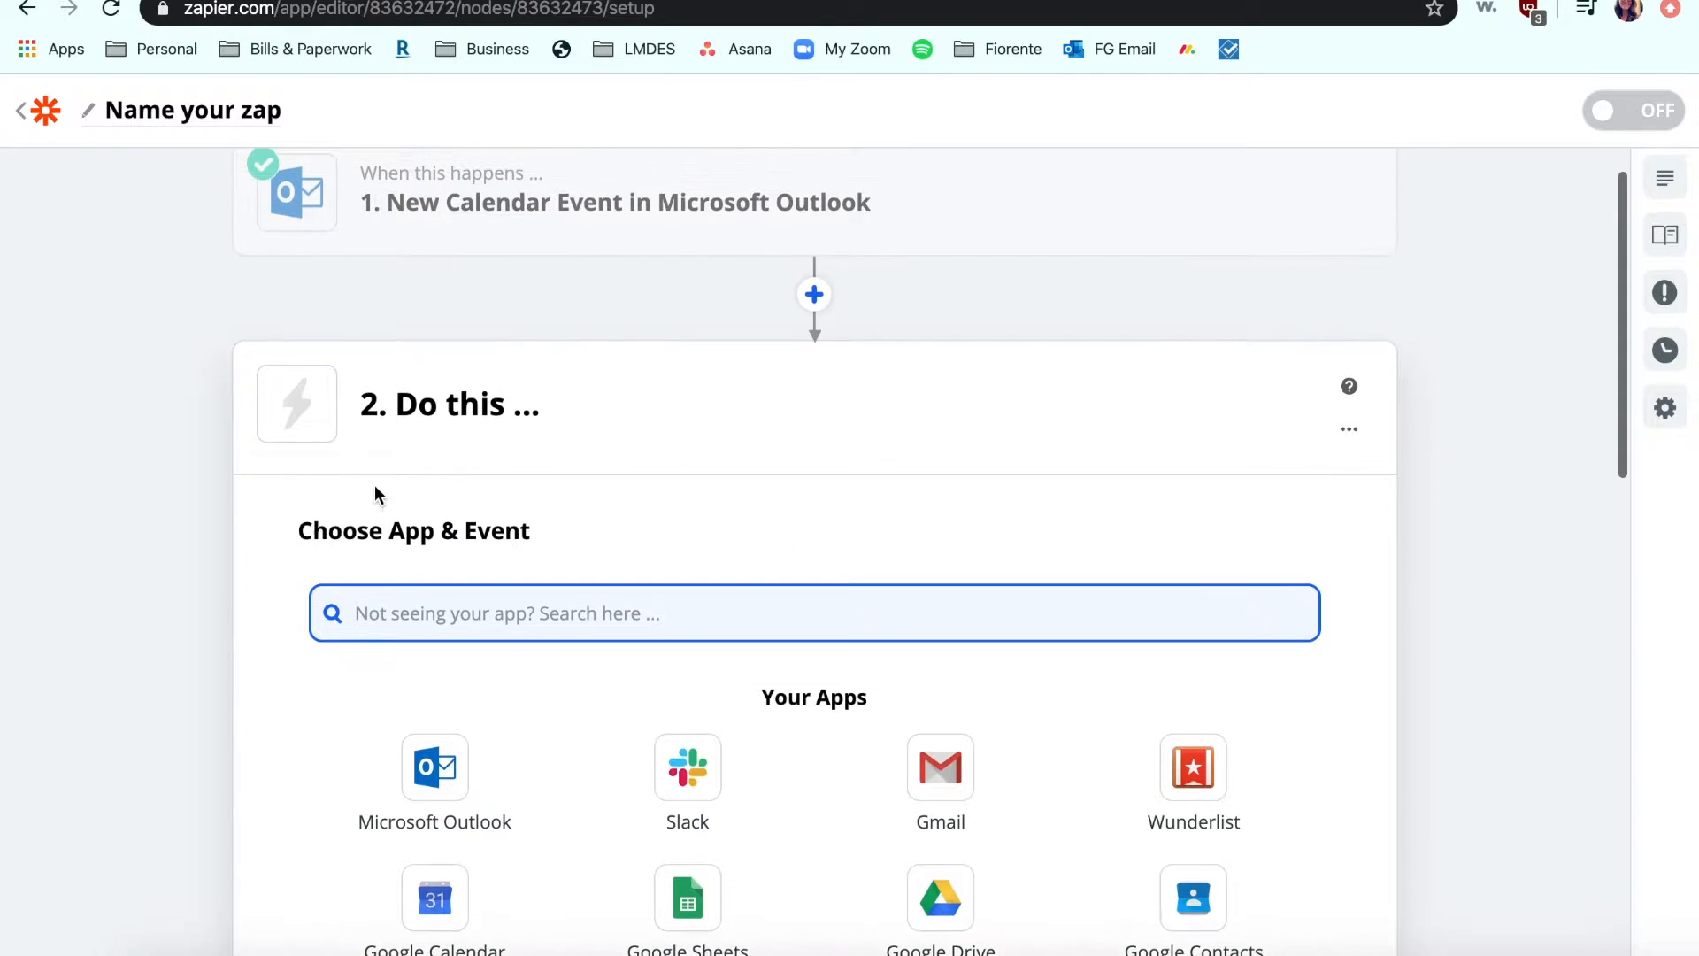
Set the zap's action to Create Detailed Event in Google Calendar and continue to the account selection
{"action": "mouse_move", "coordinate": [261, 215]}
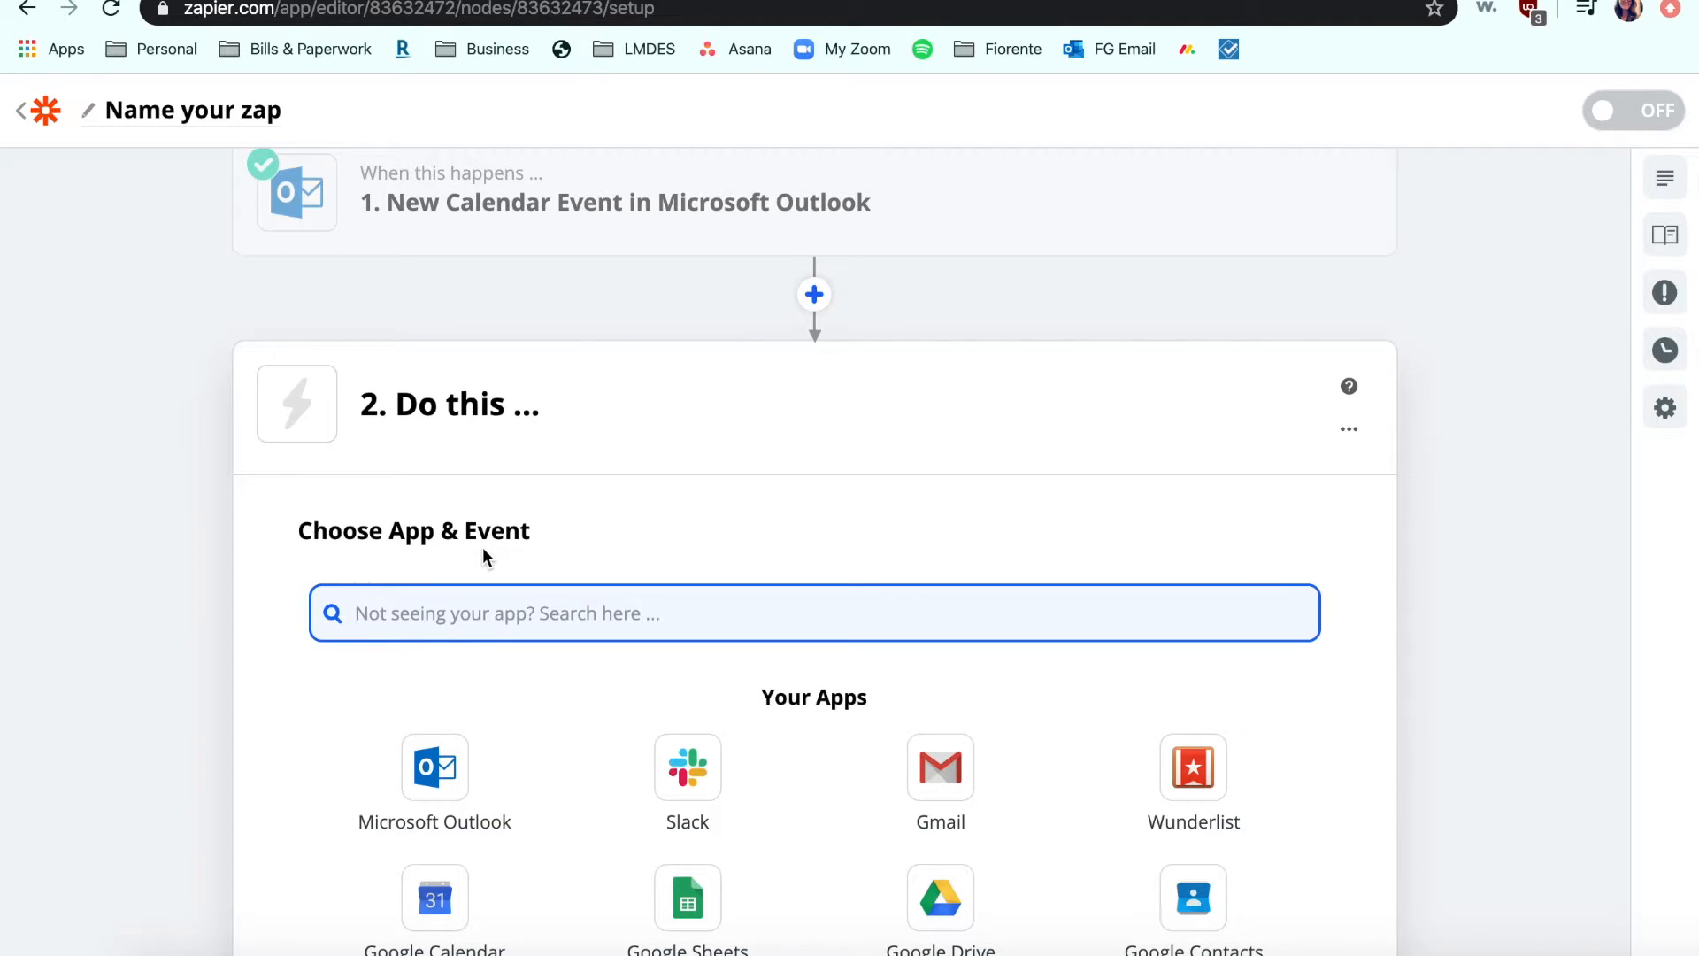
{"action": "scroll", "coordinate": [620, 500], "scroll_direction": "down", "scroll_amount": 2}
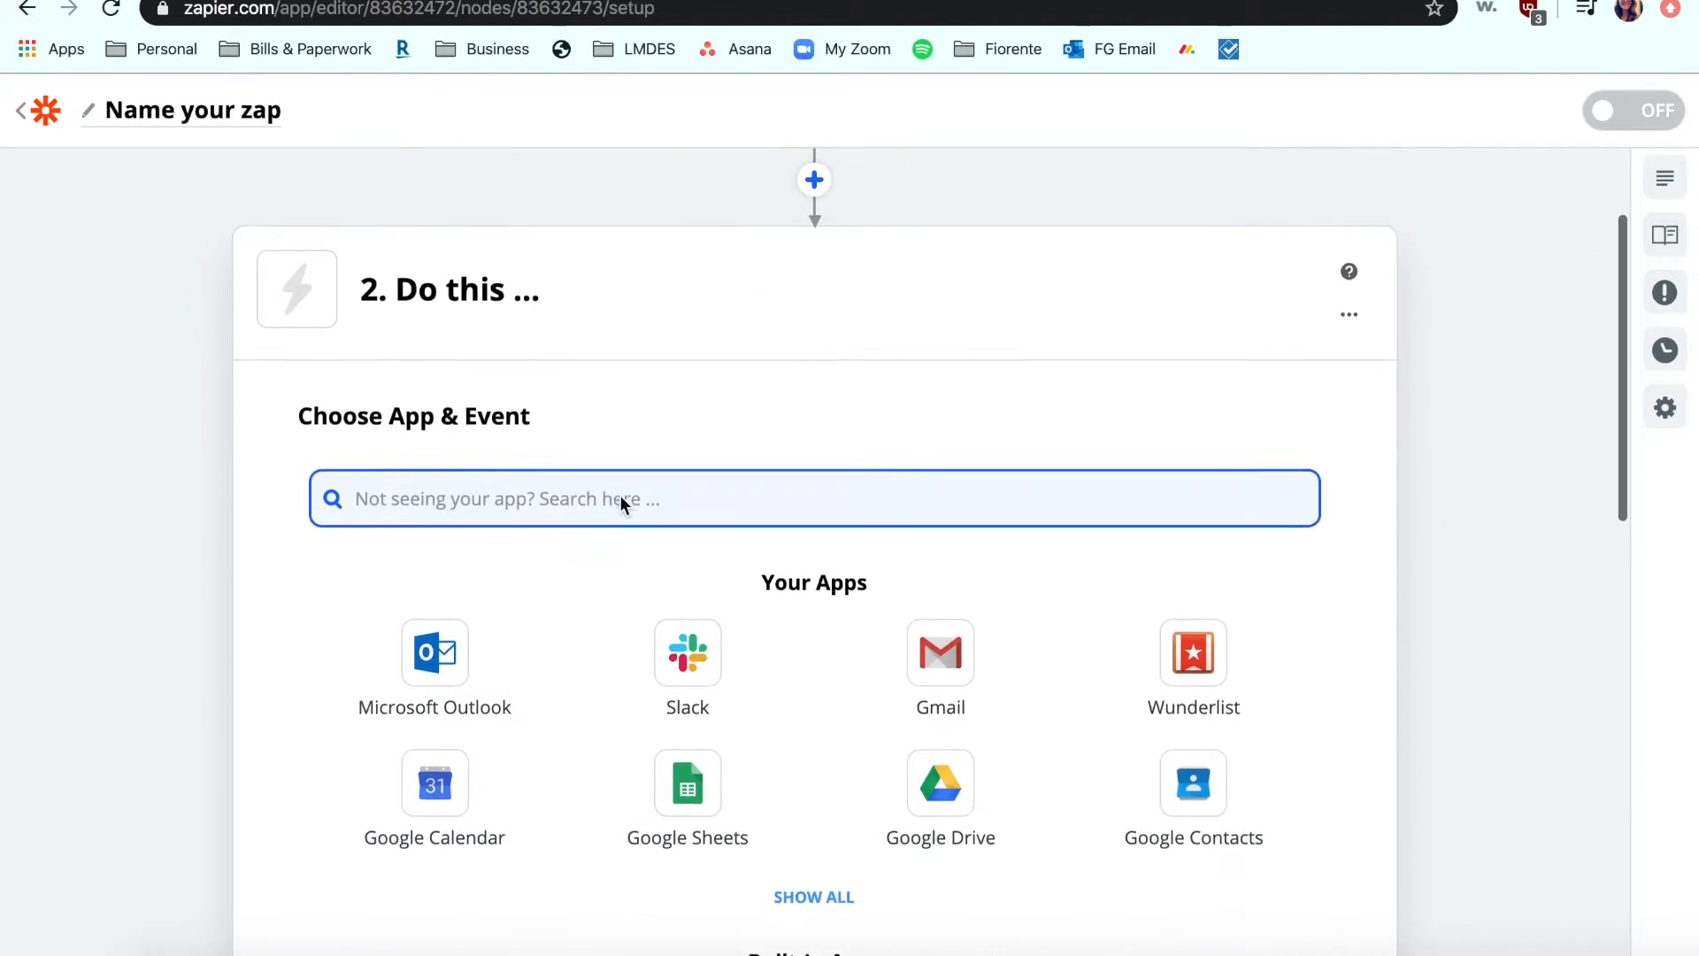
{"action": "scroll", "coordinate": [621, 503], "scroll_direction": "down", "scroll_amount": 1}
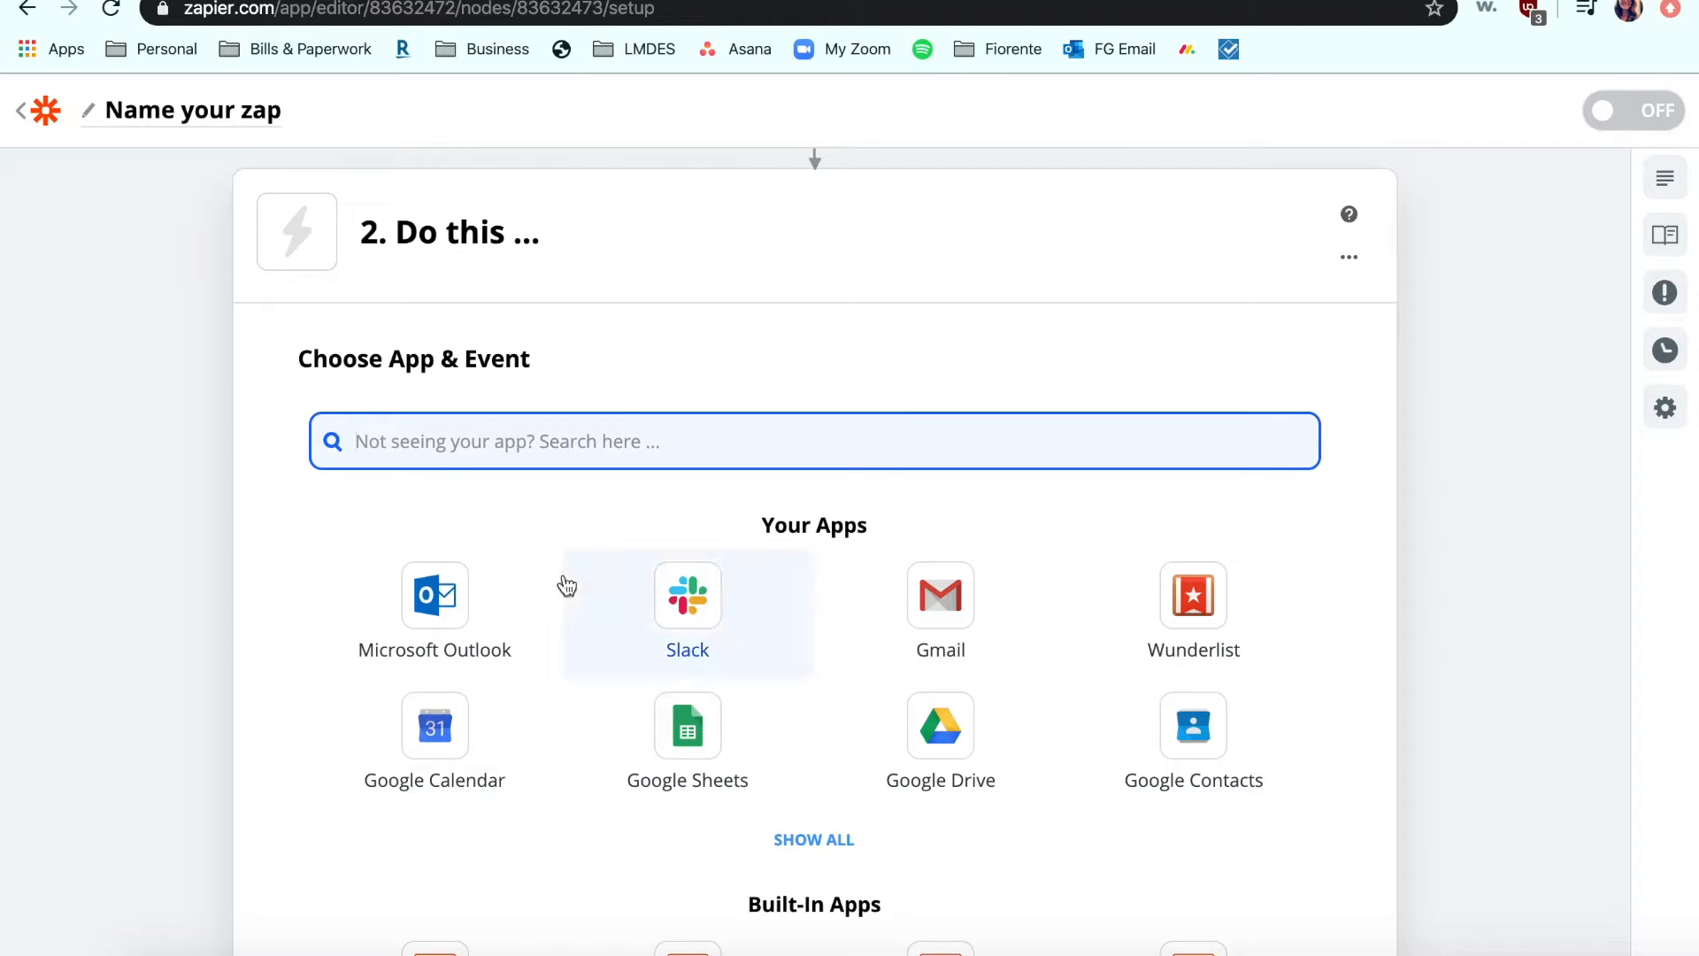
{"action": "type", "text": "goog"}
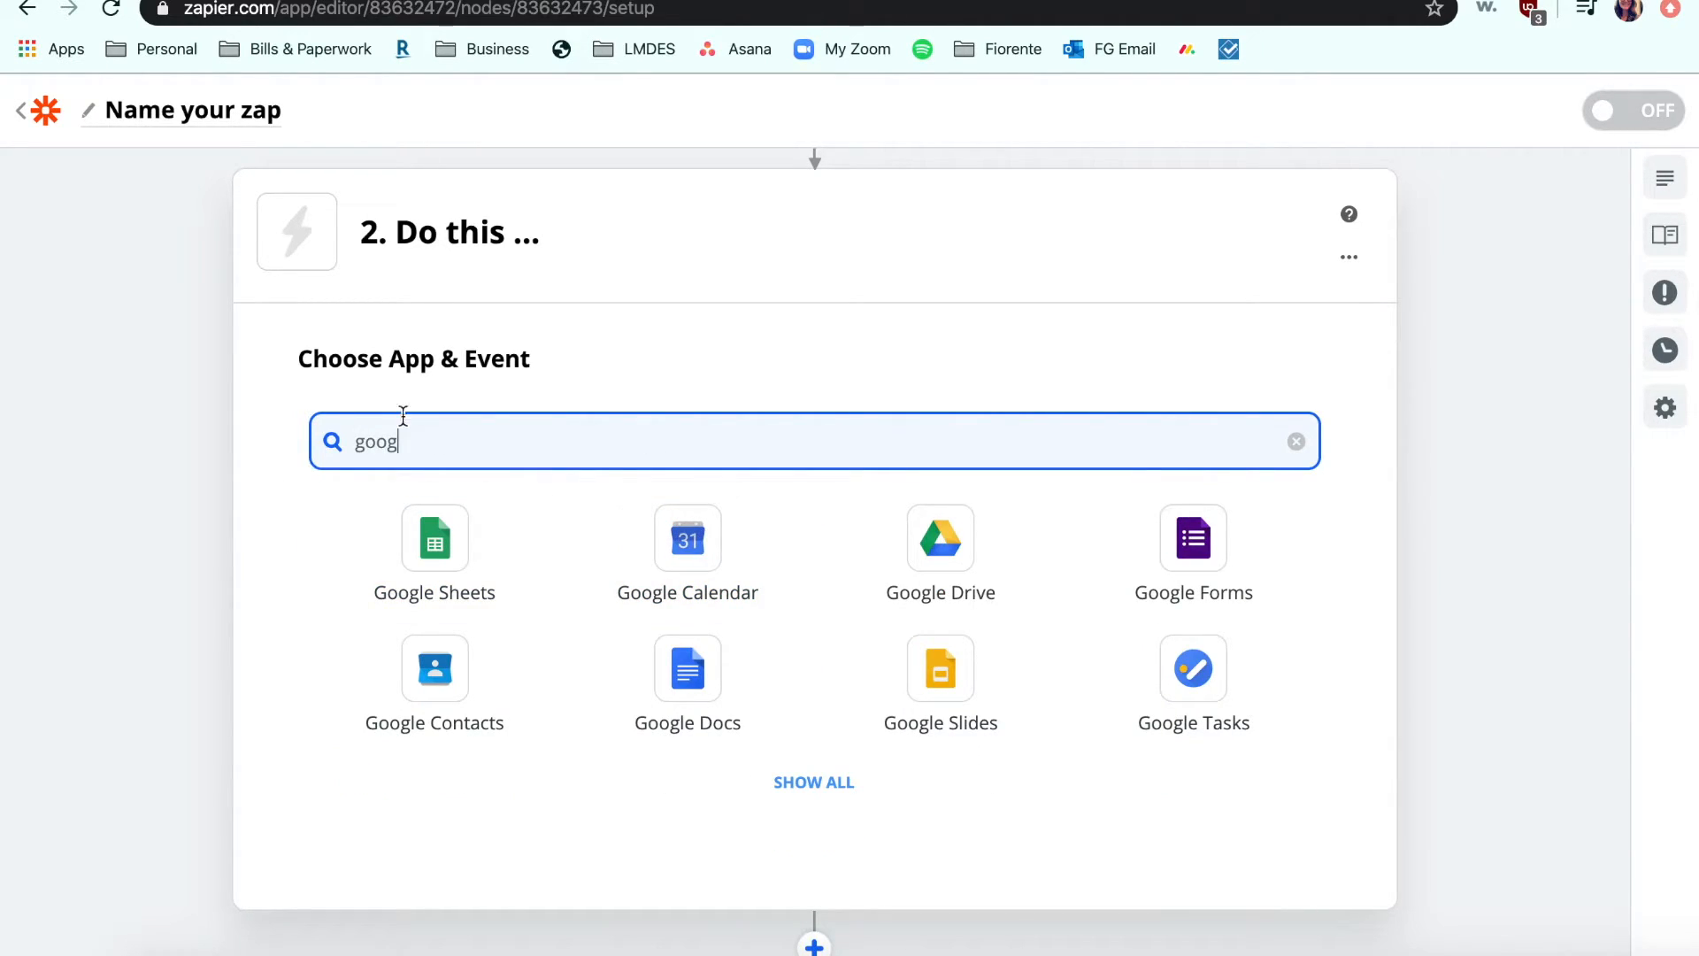
{"action": "left_click", "coordinate": [672, 553]}
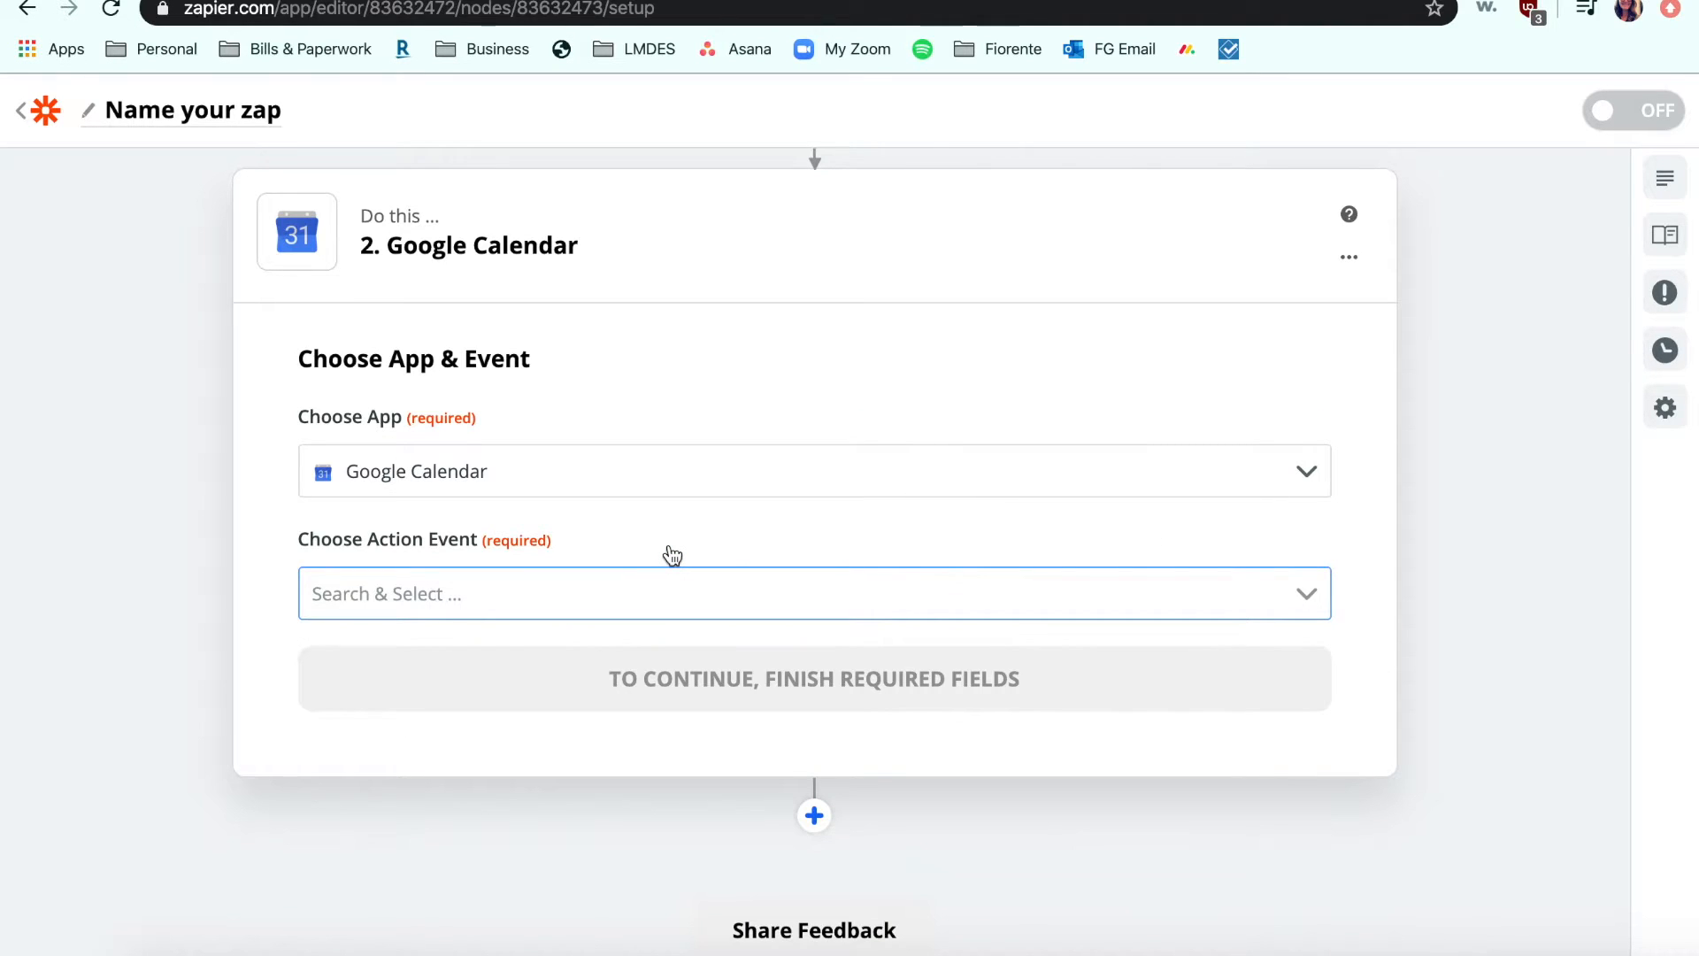
{"action": "left_click", "coordinate": [670, 579]}
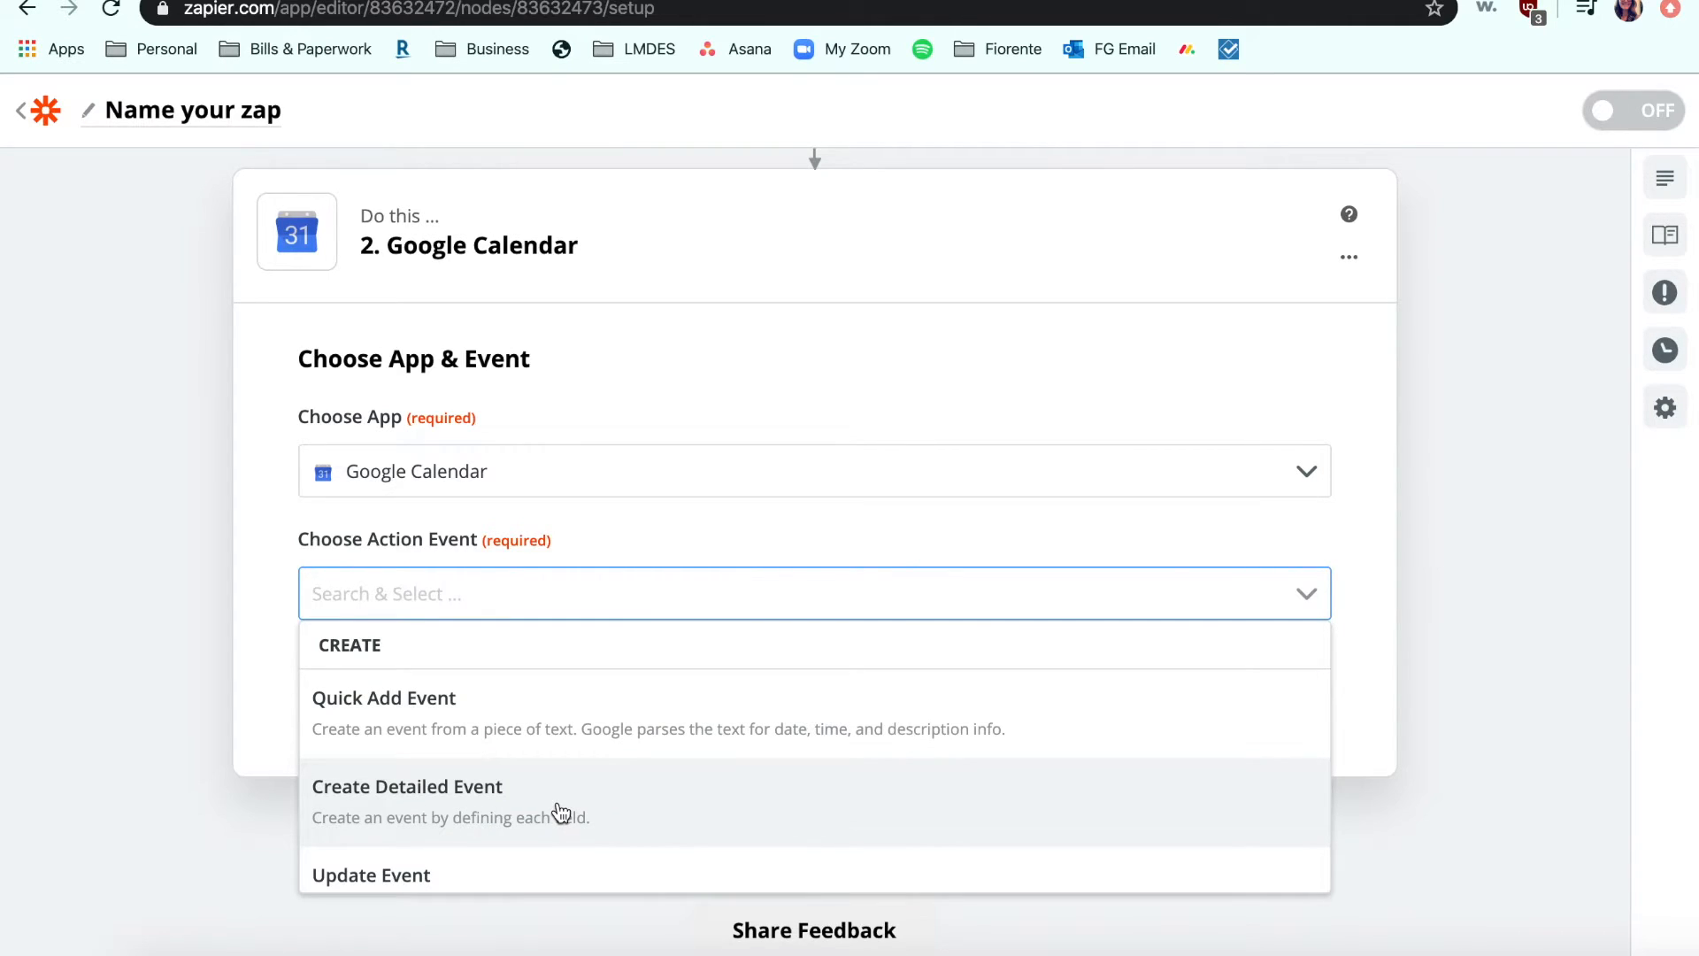
{"action": "left_click", "coordinate": [653, 809]}
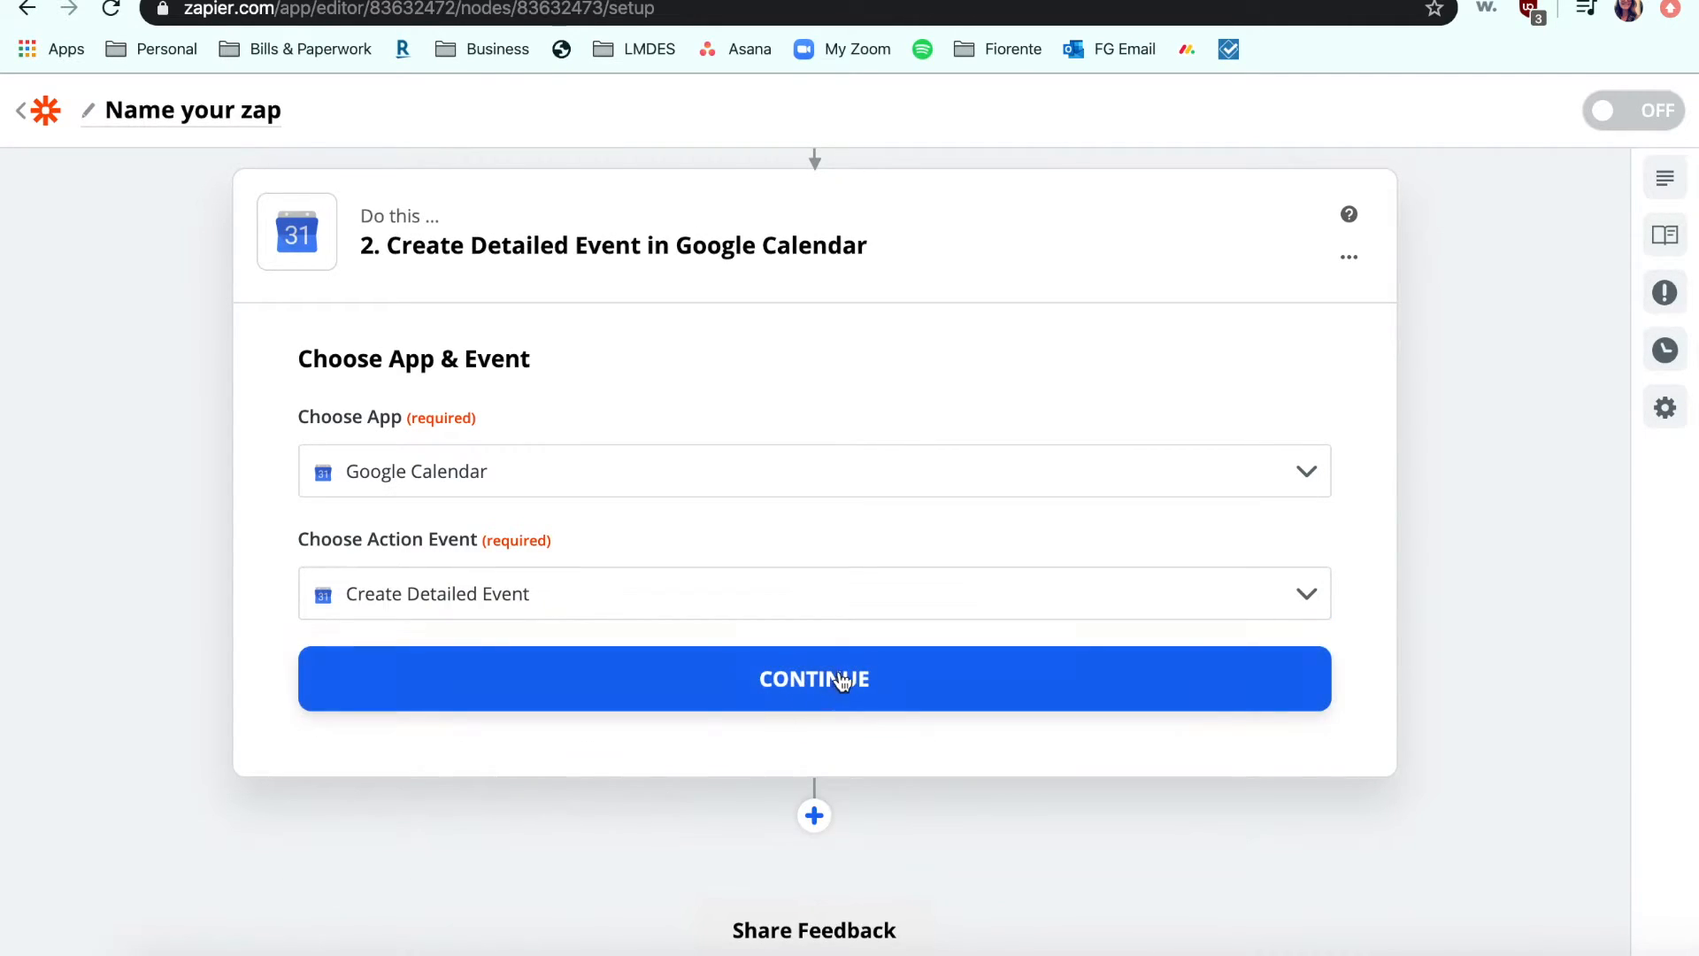
{"action": "left_click", "coordinate": [838, 681]}
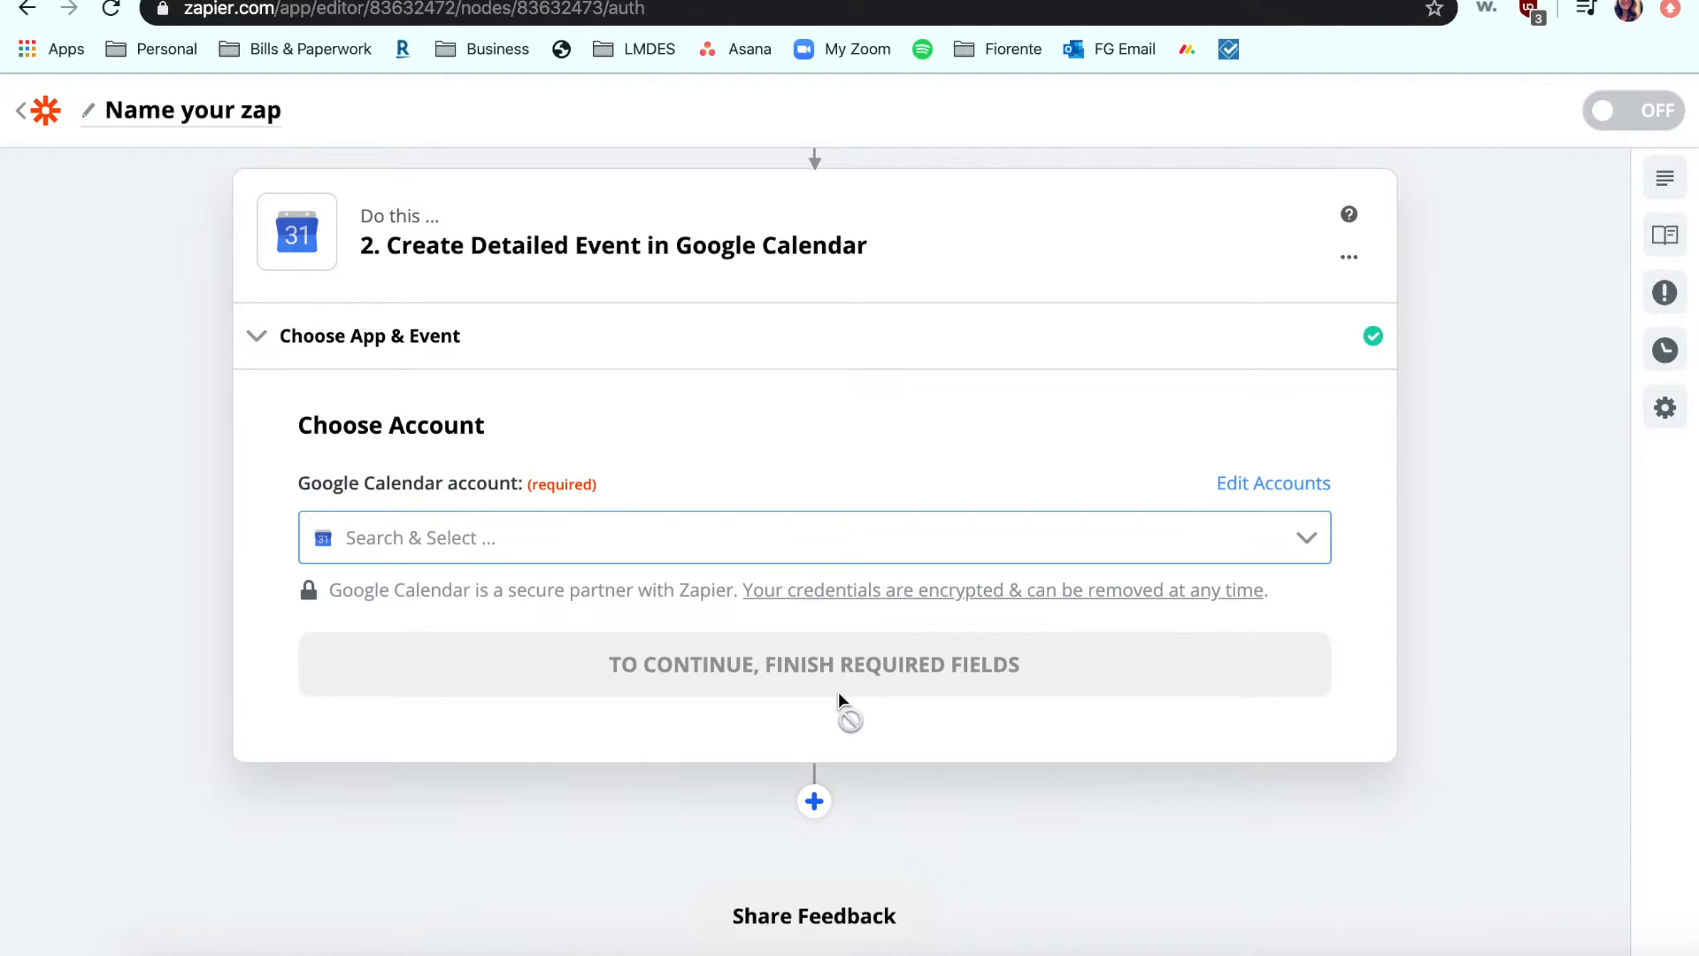
Select the first connected Google Calendar account for the action and continue to the event details
{"action": "left_click", "coordinate": [884, 544]}
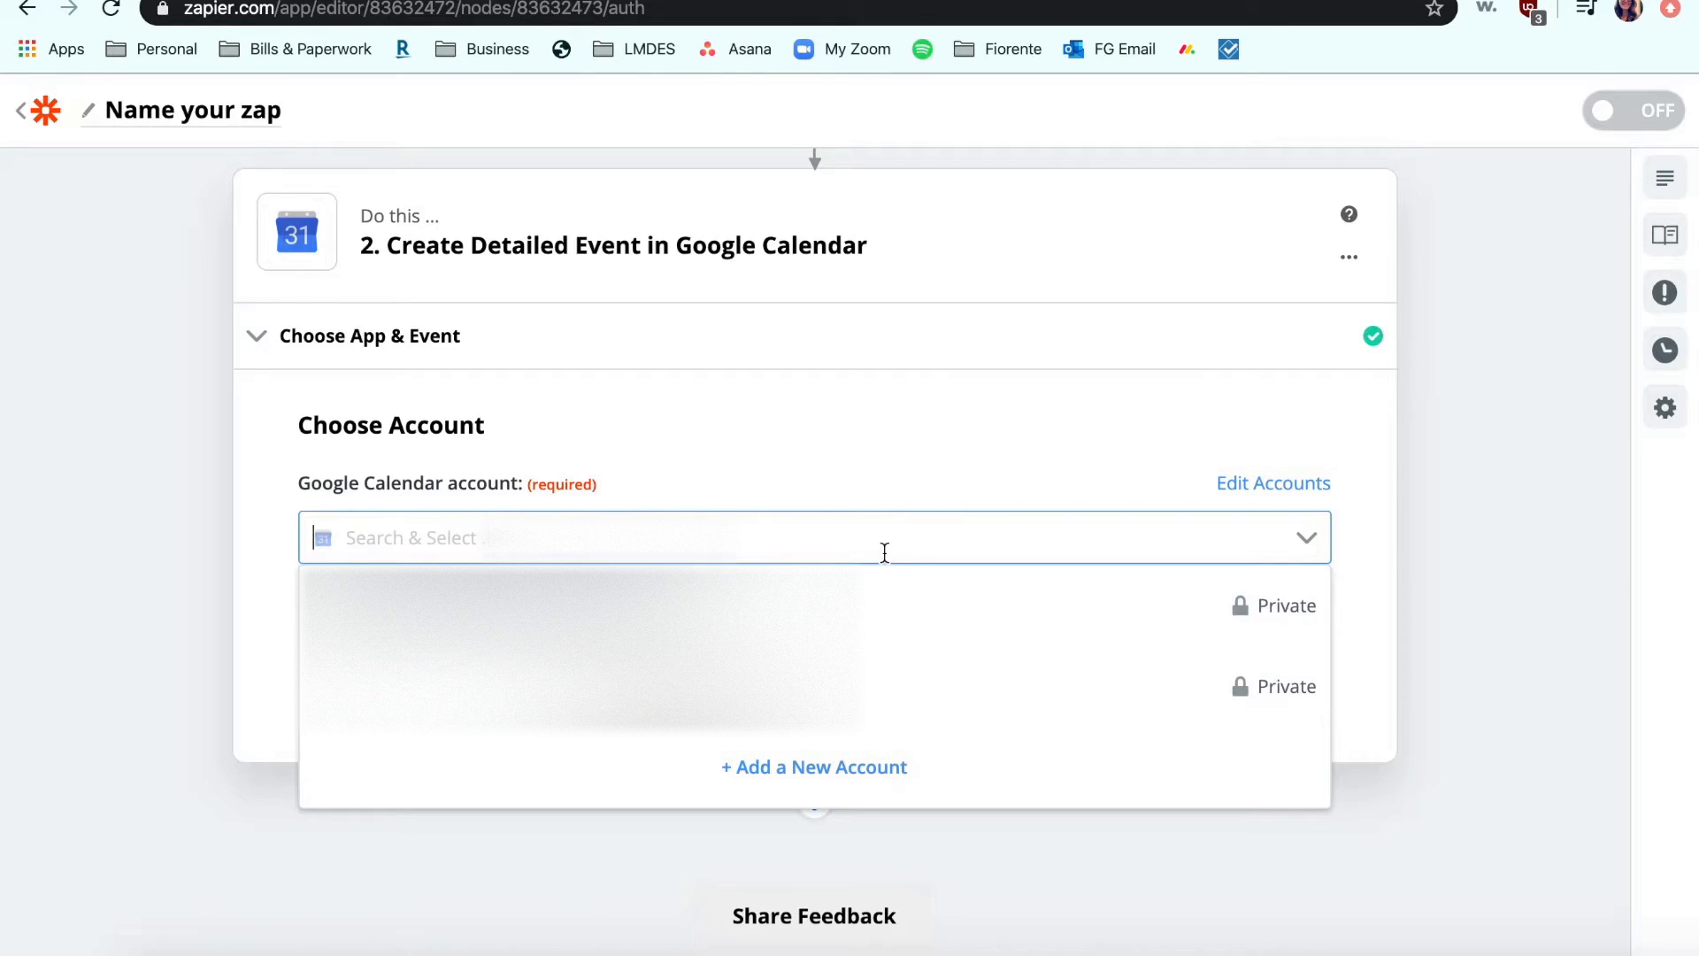
{"action": "left_click", "coordinate": [868, 599]}
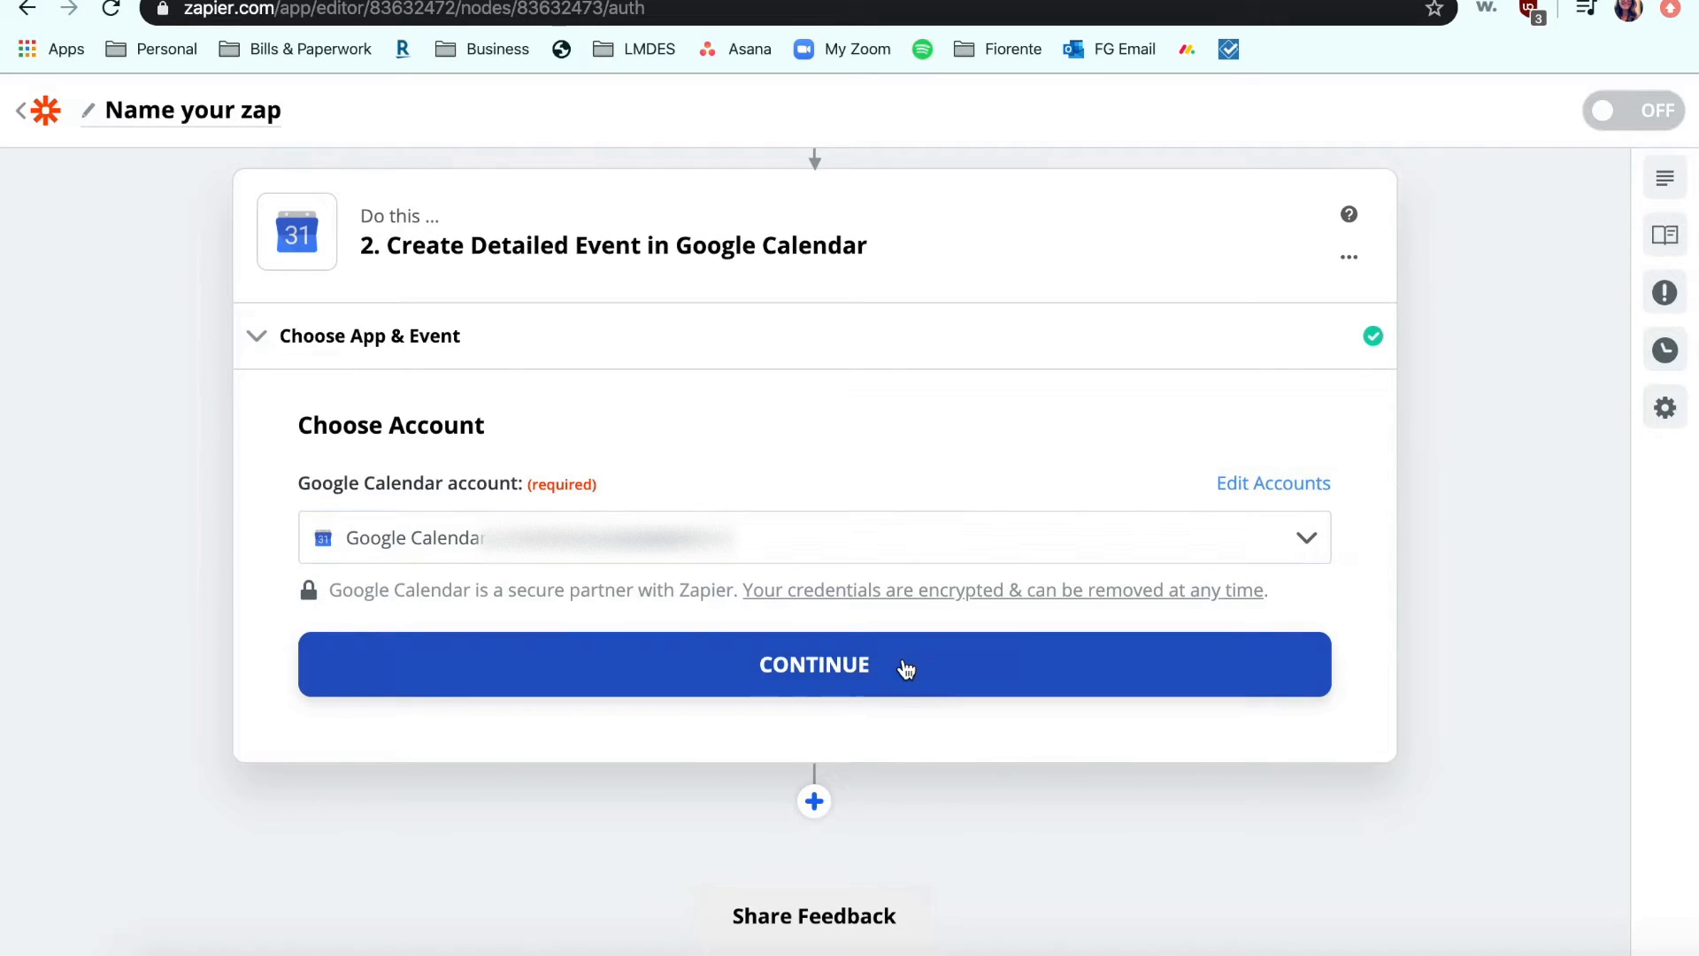
{"action": "left_click", "coordinate": [905, 668]}
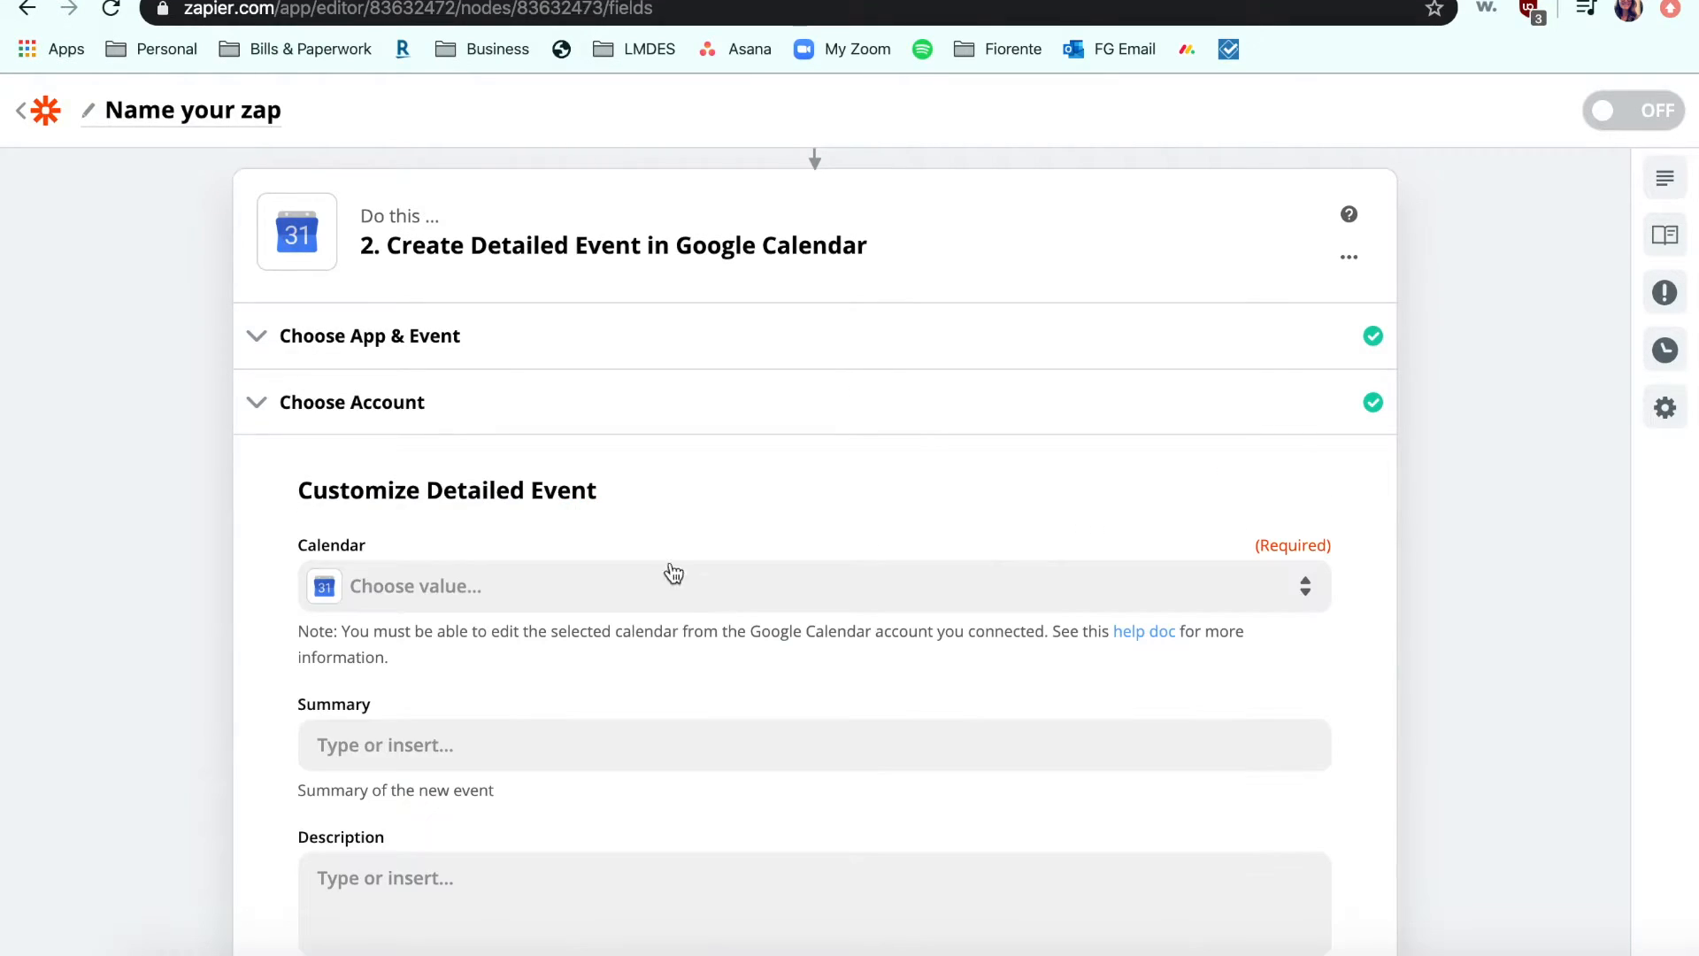
Choose the account's own calendar as the destination for the detailed event
{"action": "left_click", "coordinate": [653, 591]}
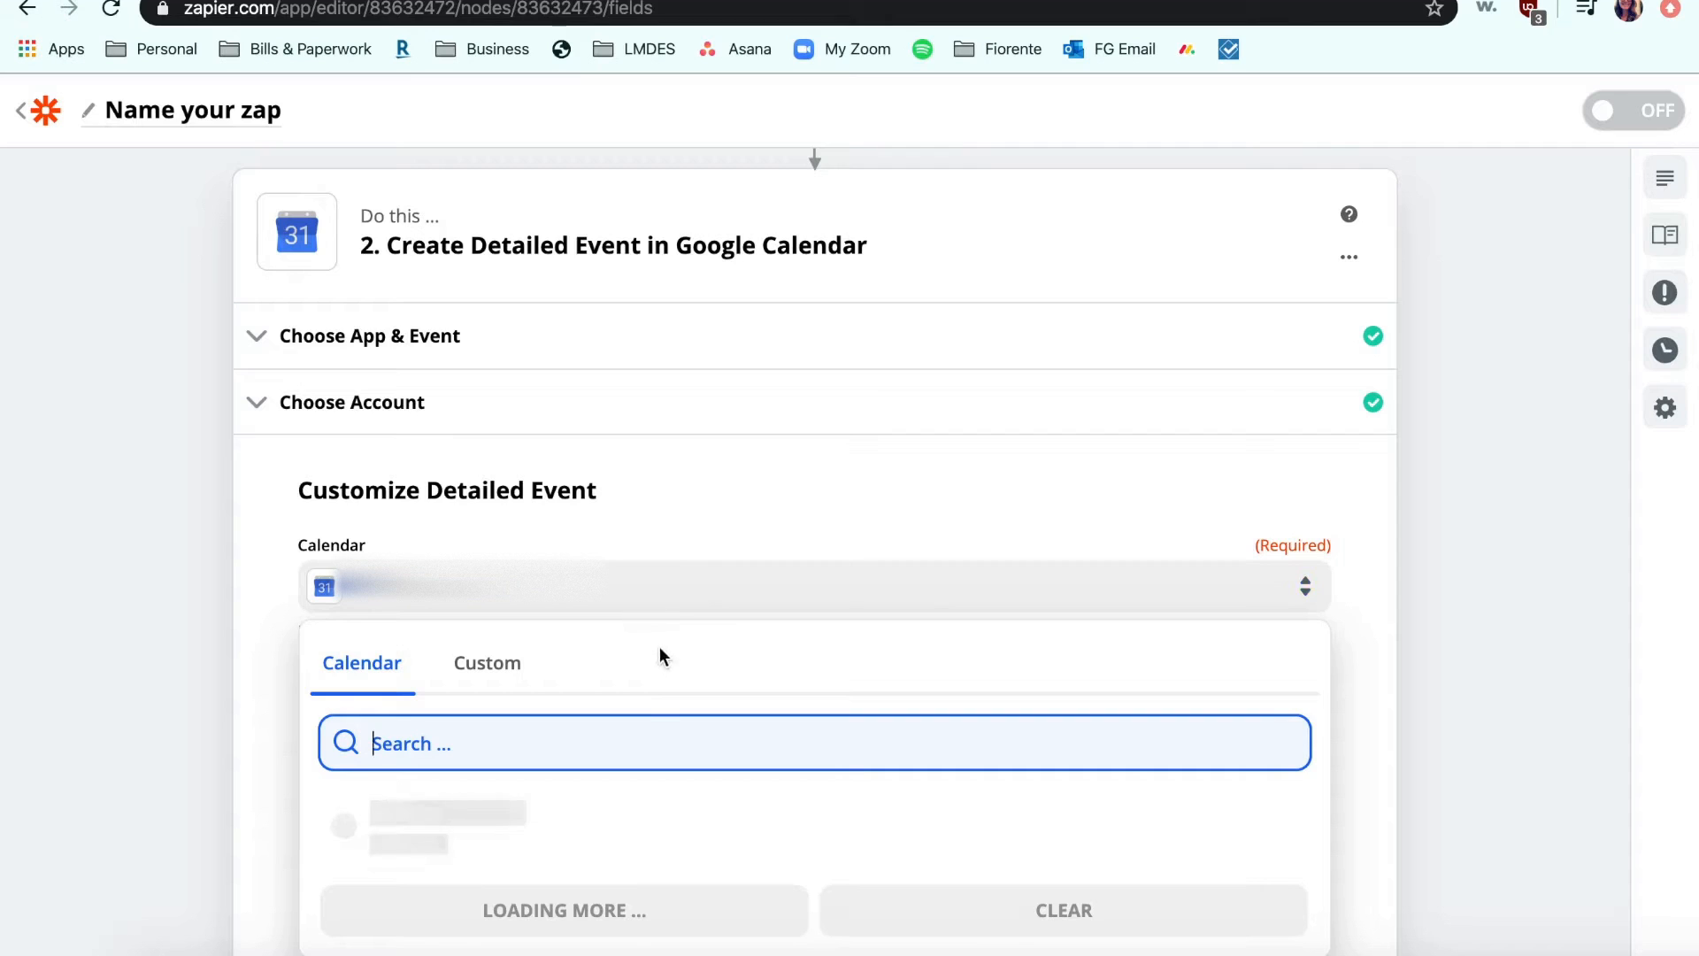
{"action": "scroll", "coordinate": [646, 673], "scroll_direction": "down", "scroll_amount": 4}
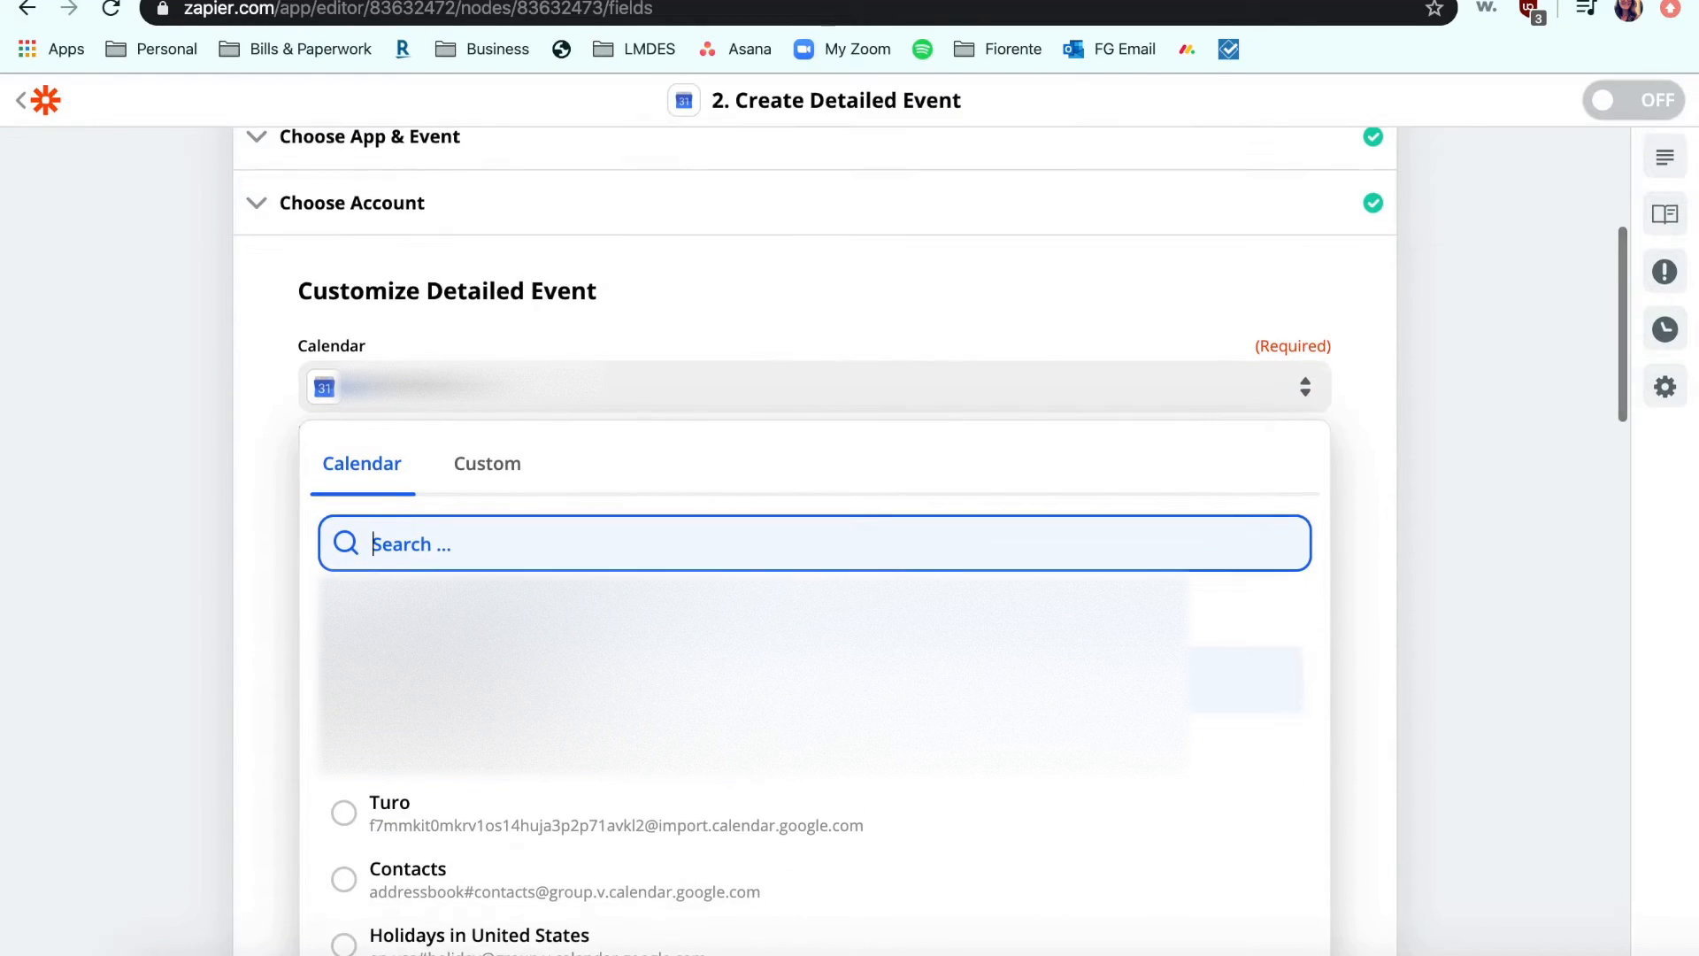
{"action": "left_click", "coordinate": [646, 679]}
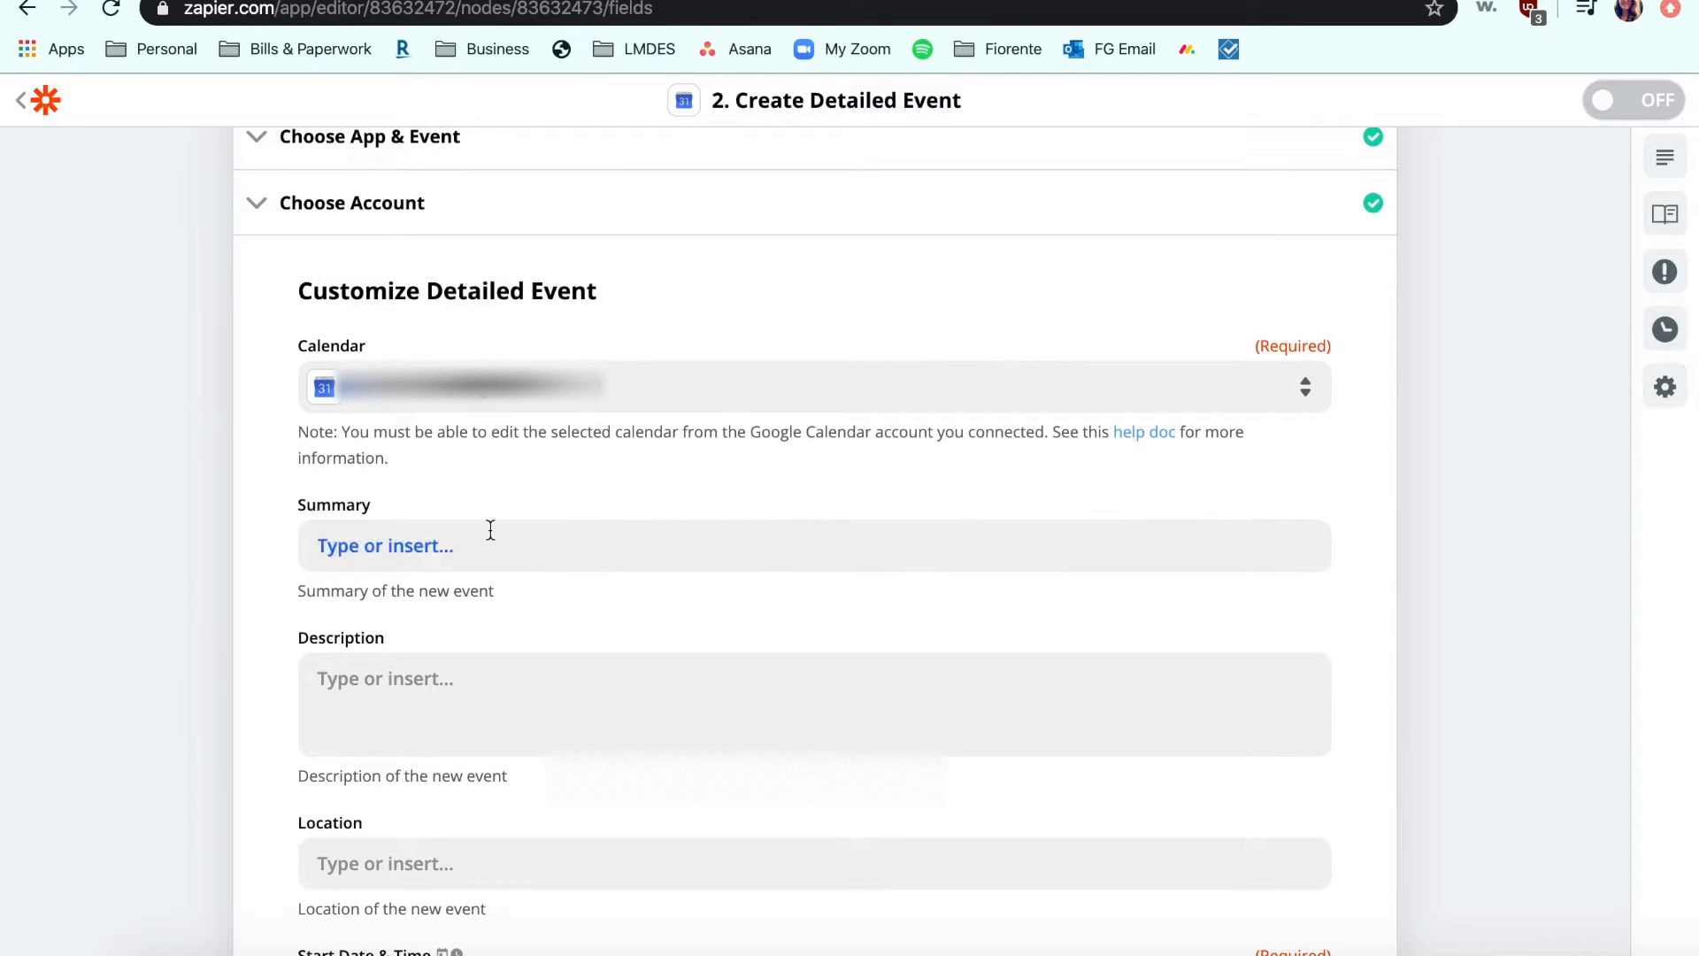
{"action": "scroll", "coordinate": [719, 469], "scroll_direction": "down", "scroll_amount": 1}
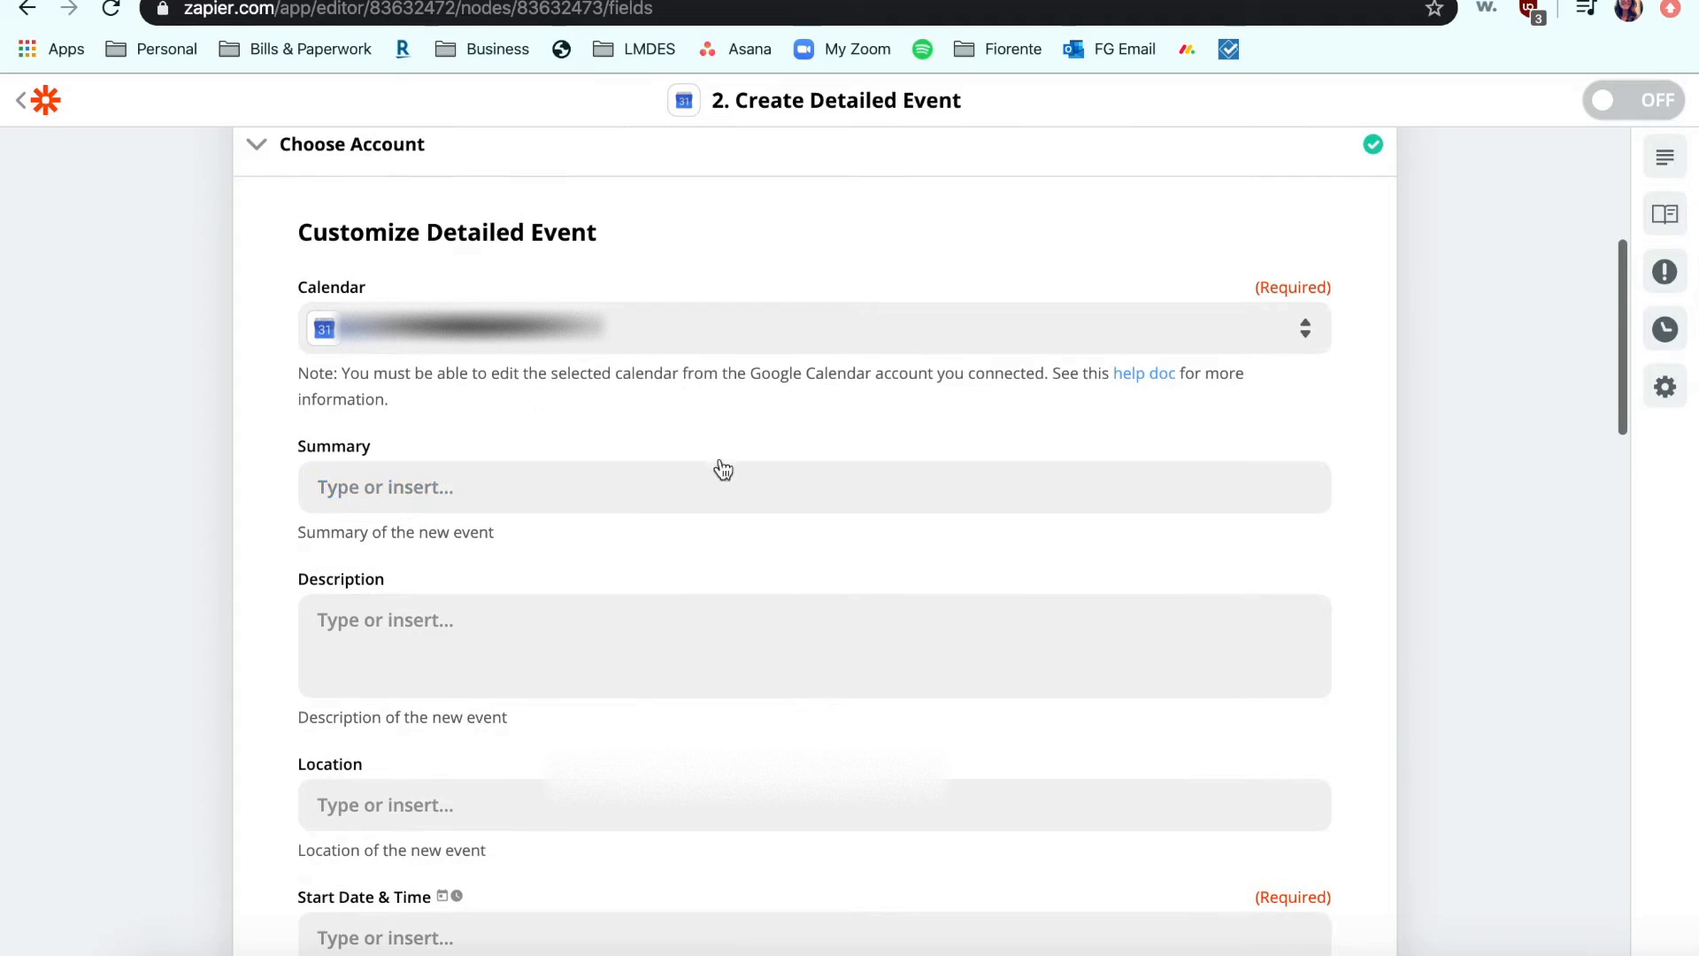
{"action": "left_click", "coordinate": [712, 476]}
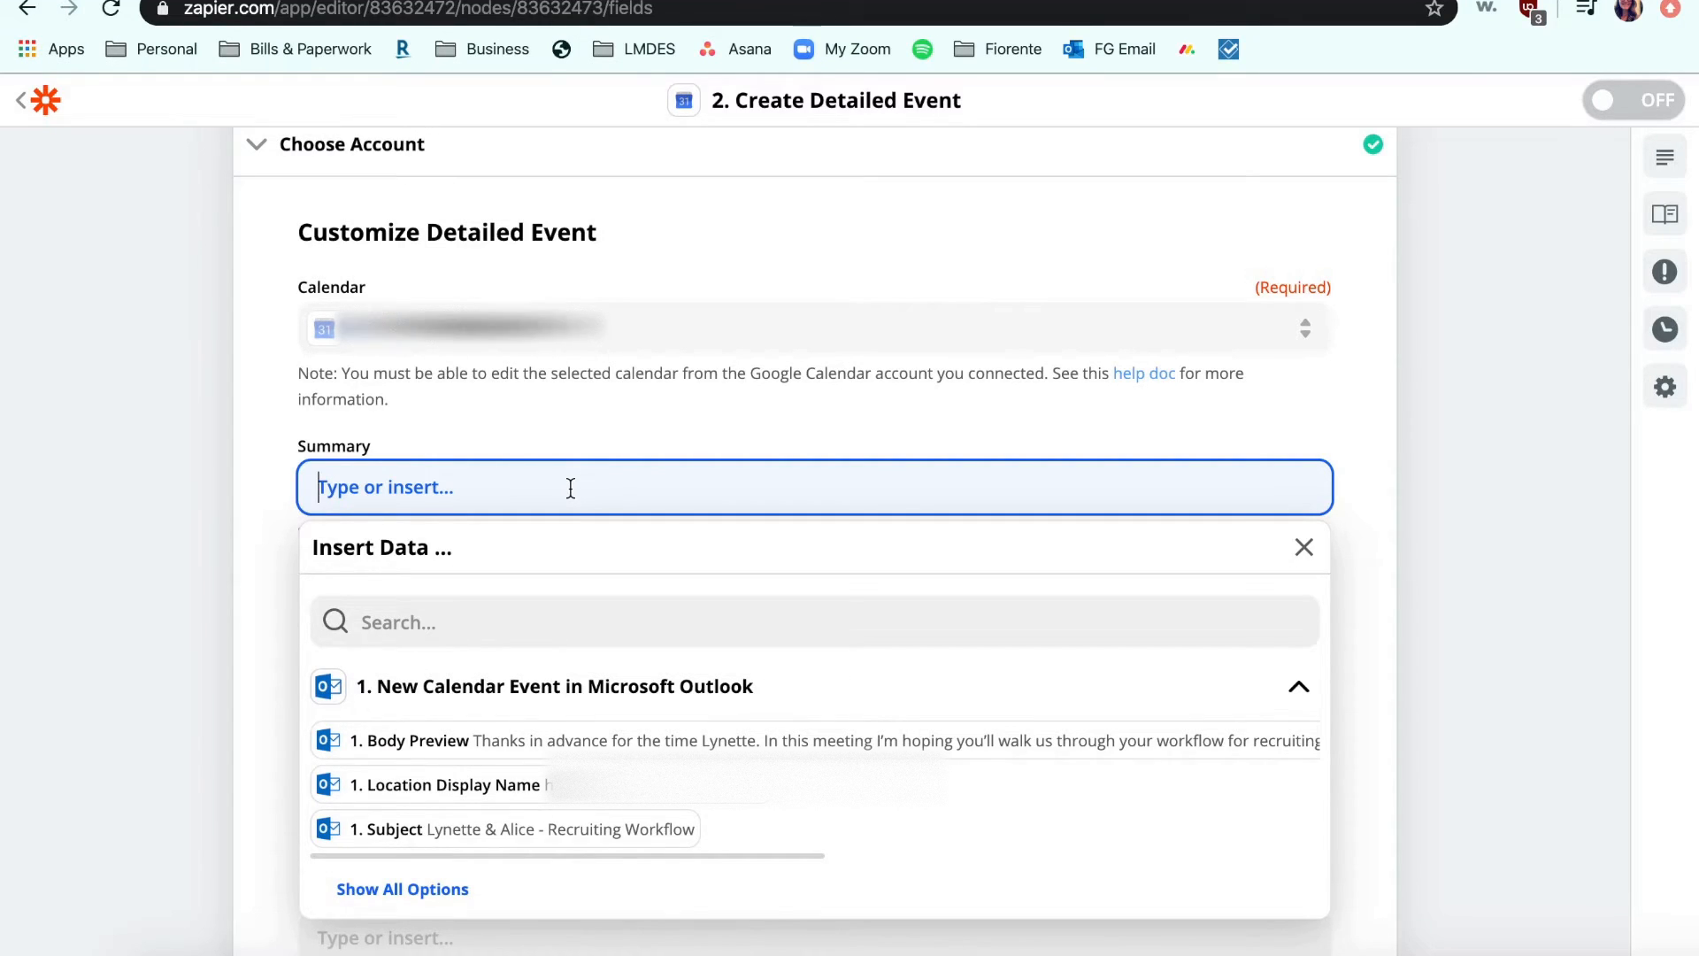
{"action": "left_click", "coordinate": [576, 443]}
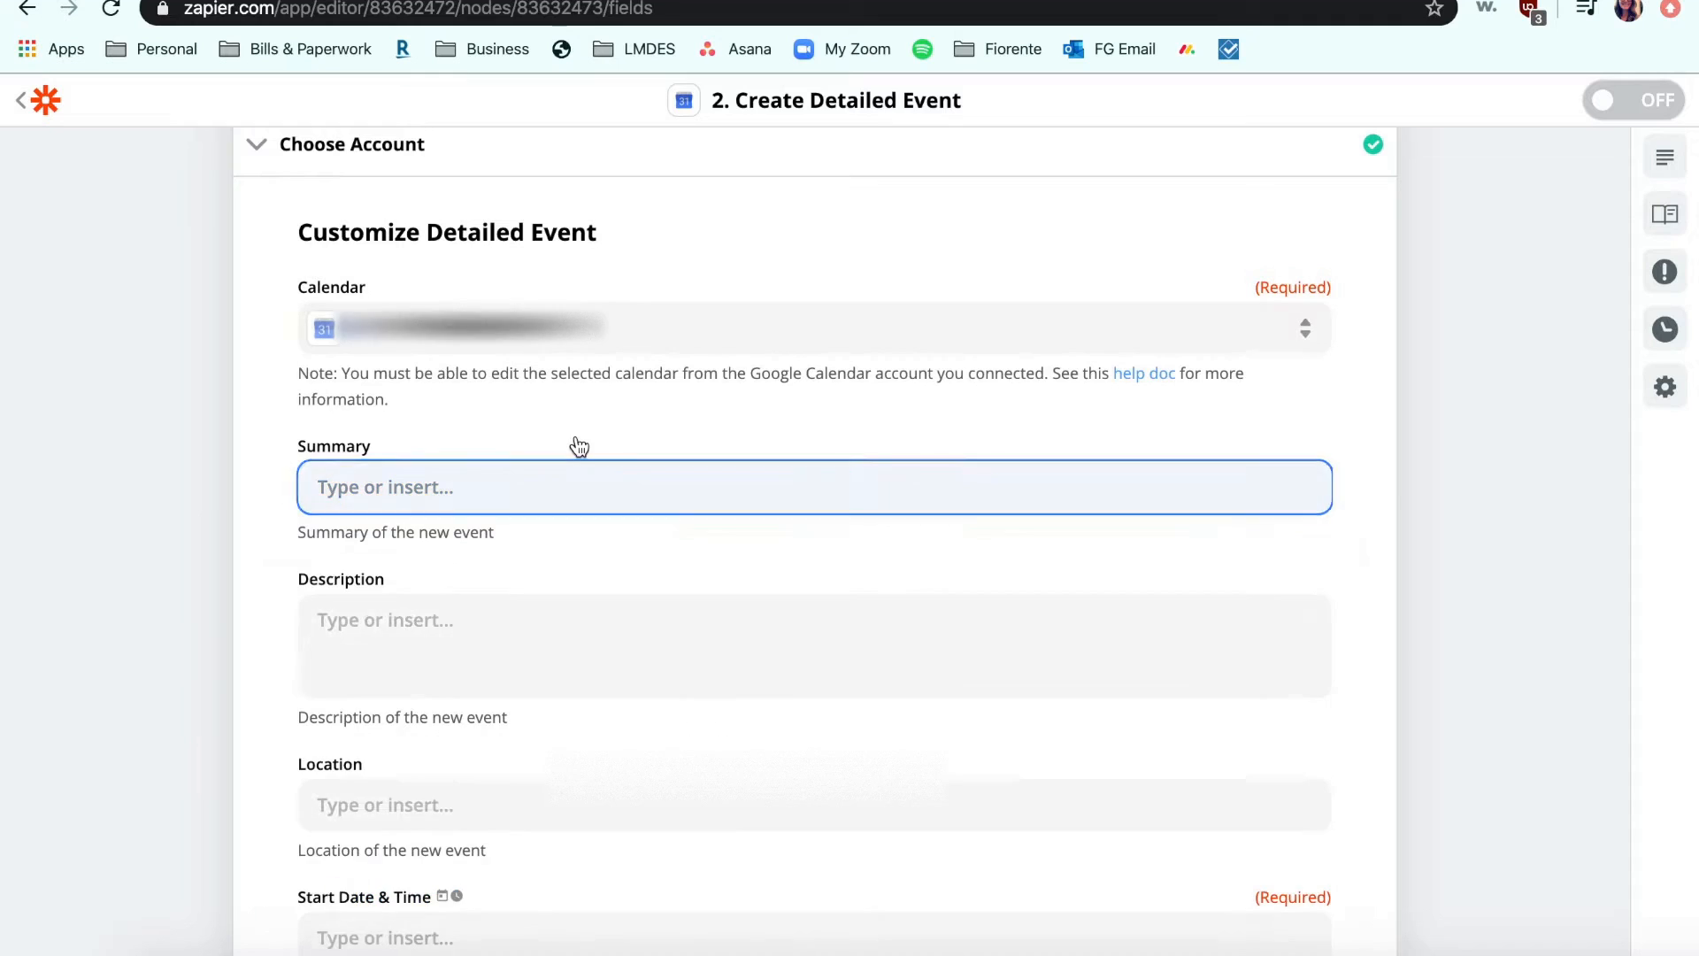
{"action": "left_click", "coordinate": [520, 493]}
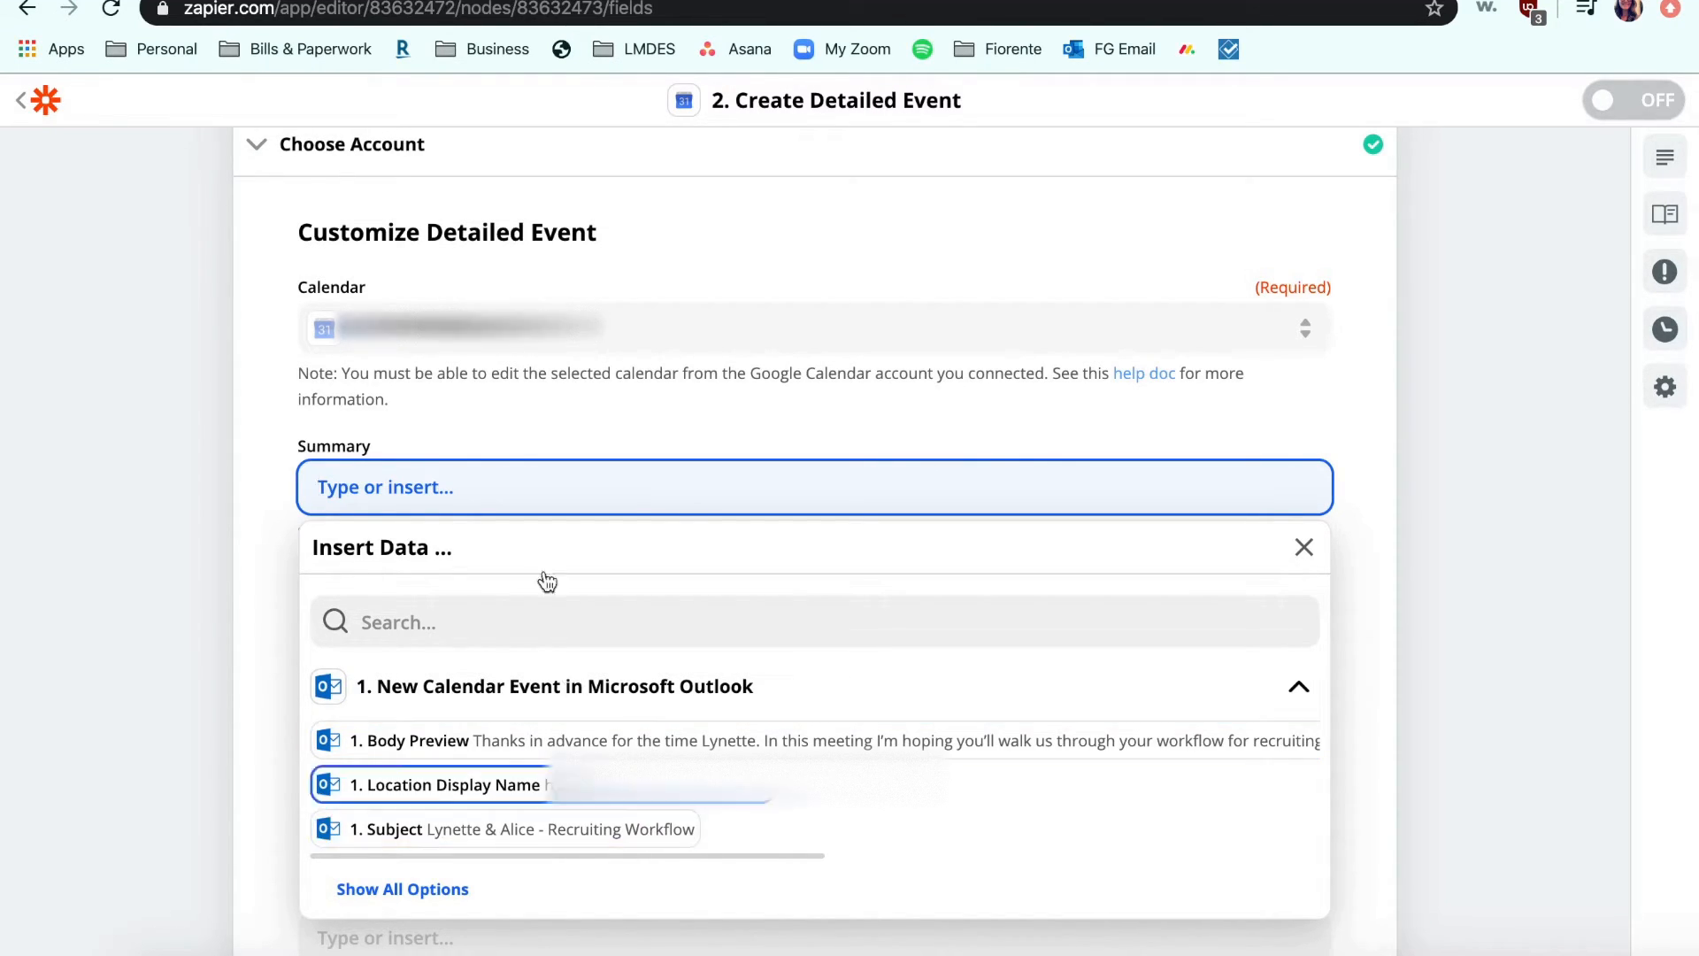
{"action": "left_click", "coordinate": [549, 428]}
{"action": "left_click", "coordinate": [519, 488]}
{"action": "type", "text": "Work Event -"}
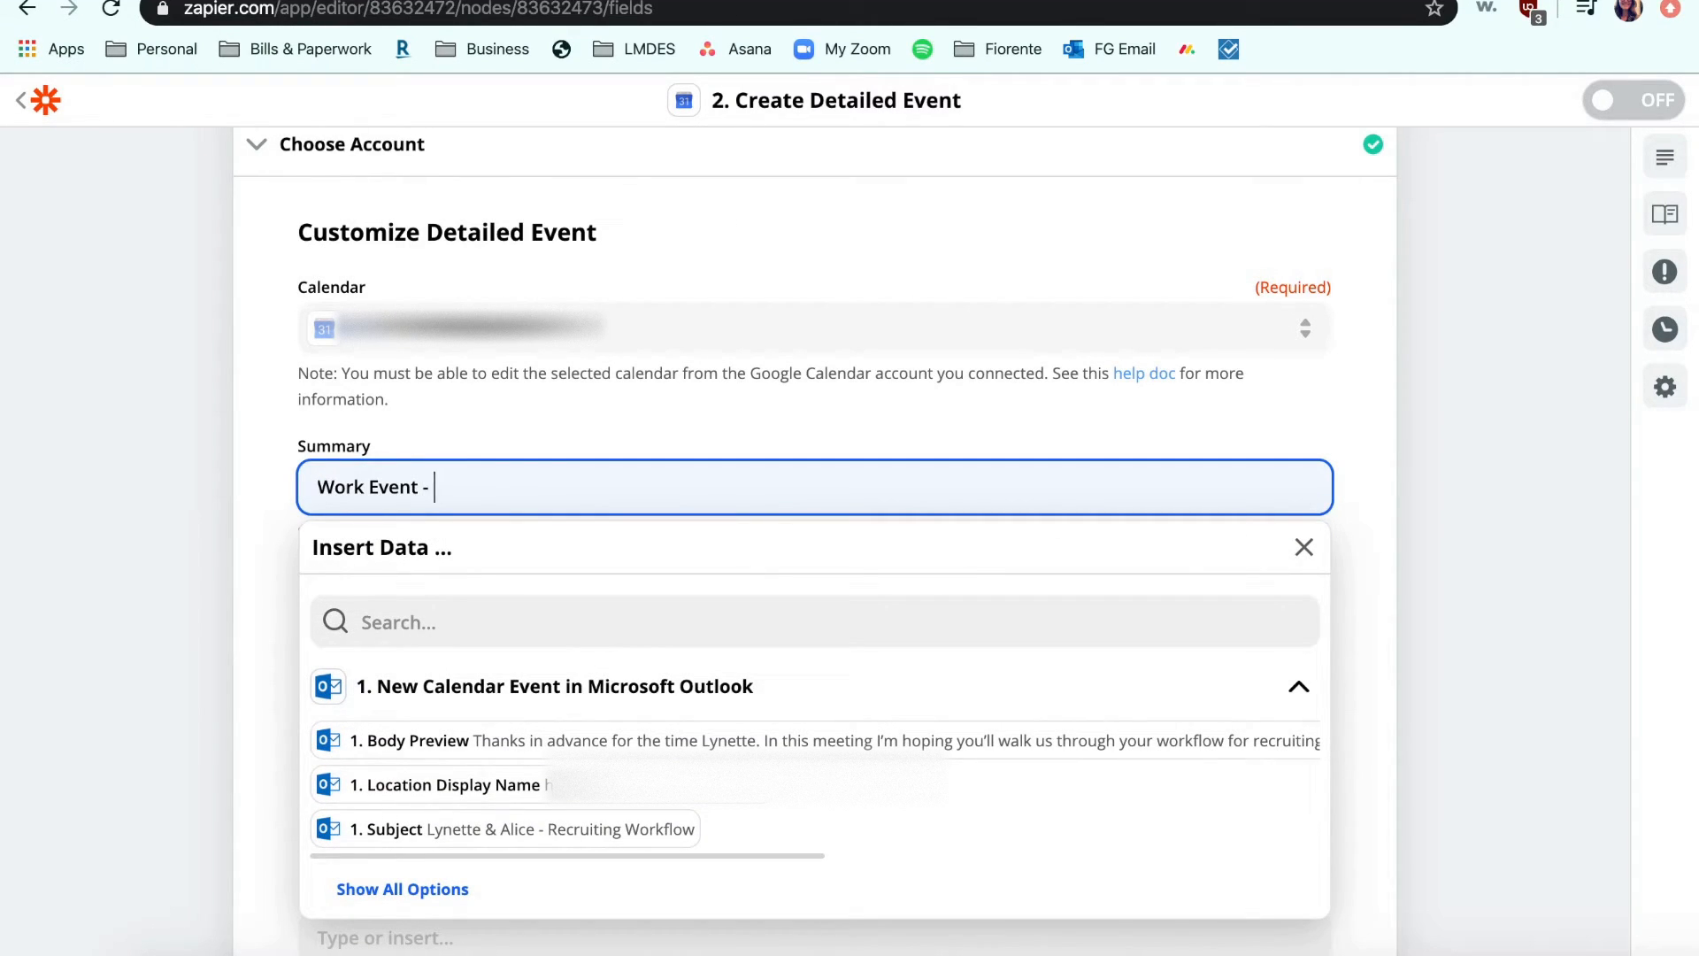
{"action": "key", "text": "BackSpace"}
{"action": "key", "text": "BackSpace"}
{"action": "key", "text": "BackSpace"}
{"action": "key", "text": "BackSpace"}
{"action": "key", "text": "BackSpace"}
{"action": "key", "text": "BackSpace"}
{"action": "key", "text": "BackSpace"}
{"action": "key", "text": "BackSpace"}
{"action": "key", "text": "BackSpace"}
{"action": "key", "text": "BackSpace"}
{"action": "key", "text": "BackSpace"}
{"action": "key", "text": "BackSpace"}
{"action": "key", "text": "BackSpace"}
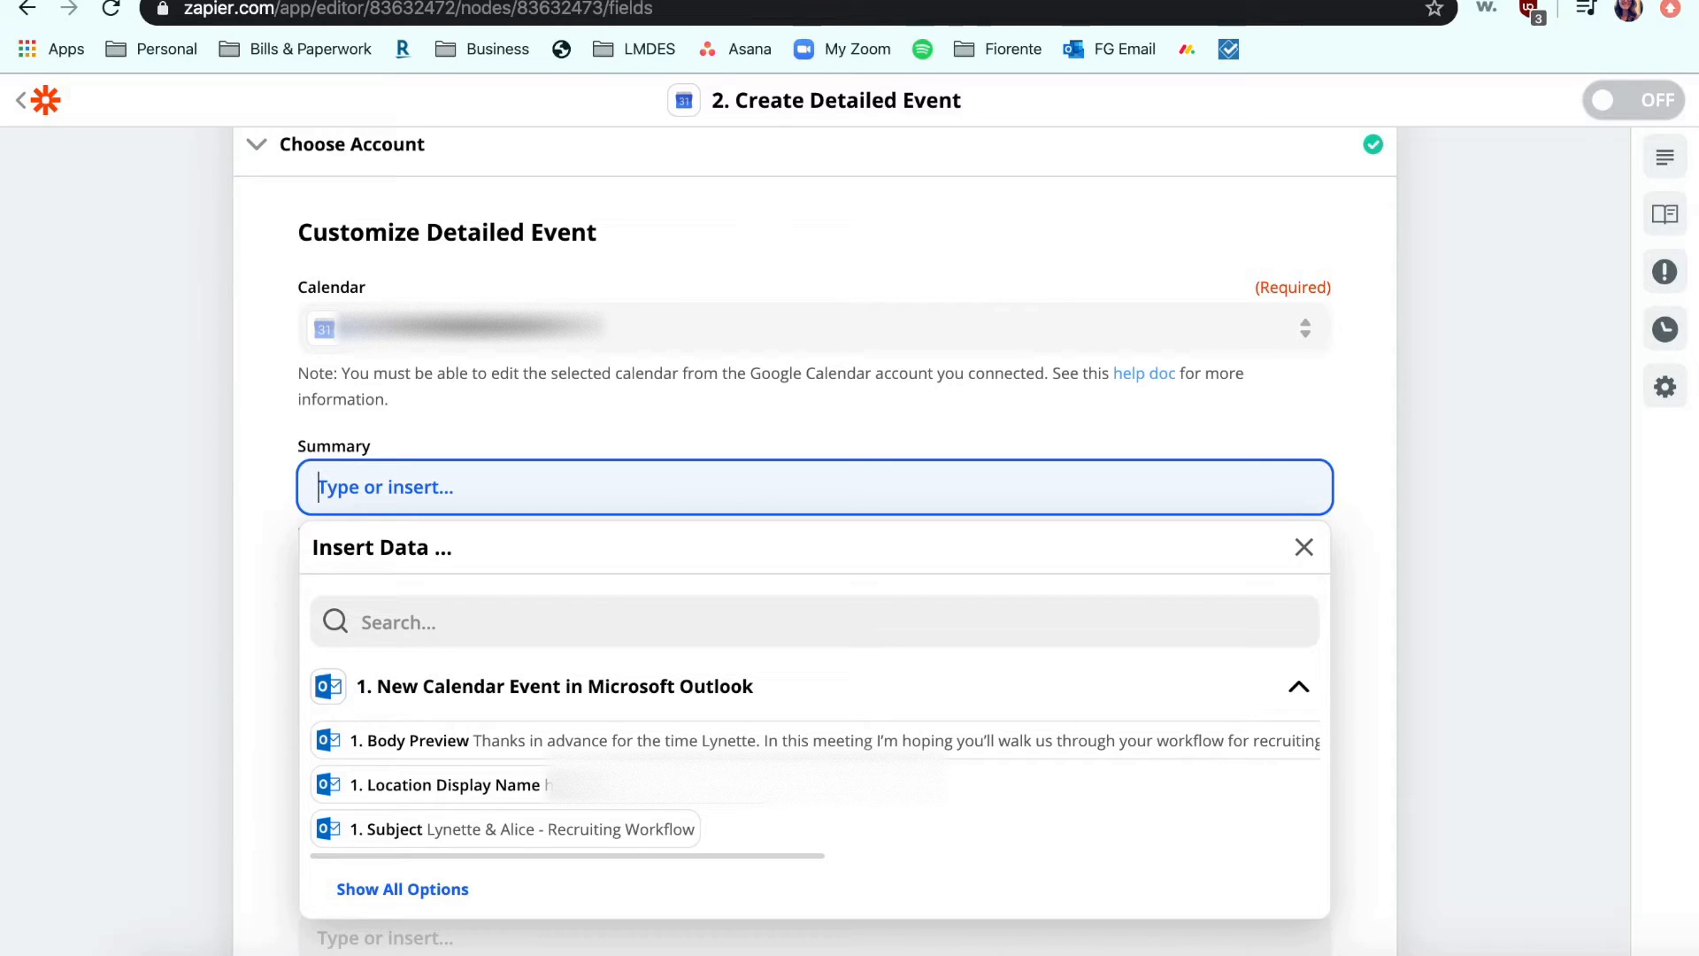
Set the event's Summary to Work Event followed by the Outlook Subject field enclosed in double quotation marks
{"action": "left_click", "coordinate": [419, 830]}
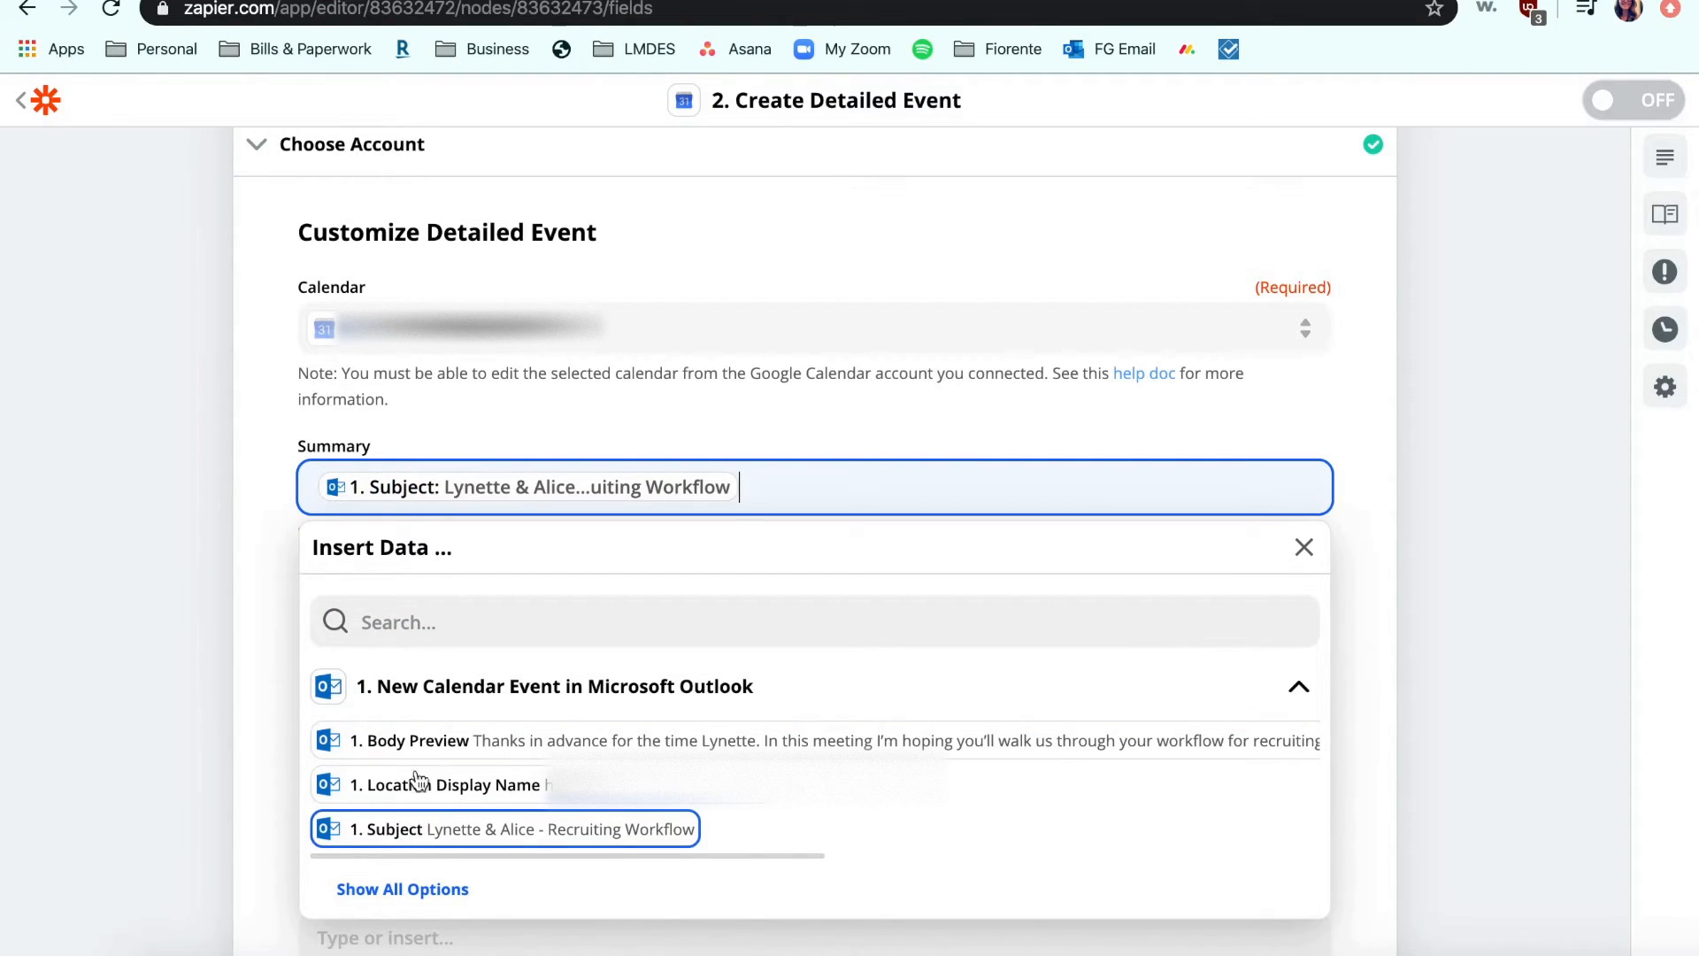
{"action": "left_click", "coordinate": [319, 493]}
{"action": "left_click", "coordinate": [807, 477]}
{"action": "type", "text": "Work Event "}
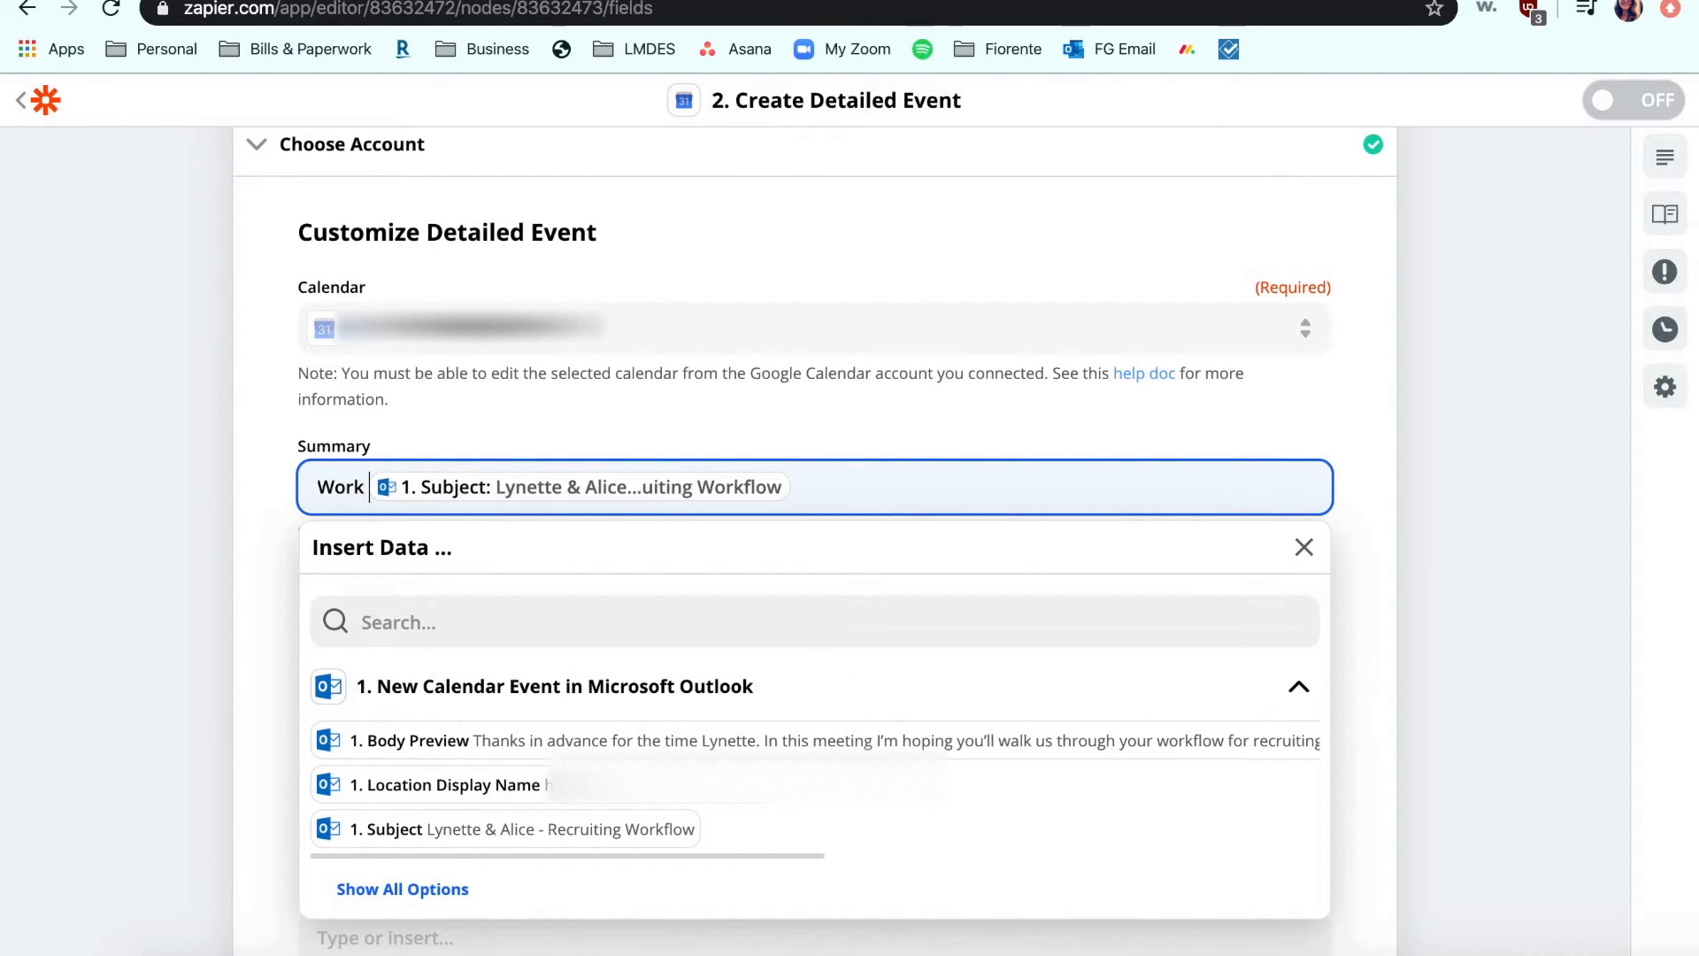
{"action": "type", "text": "\""}
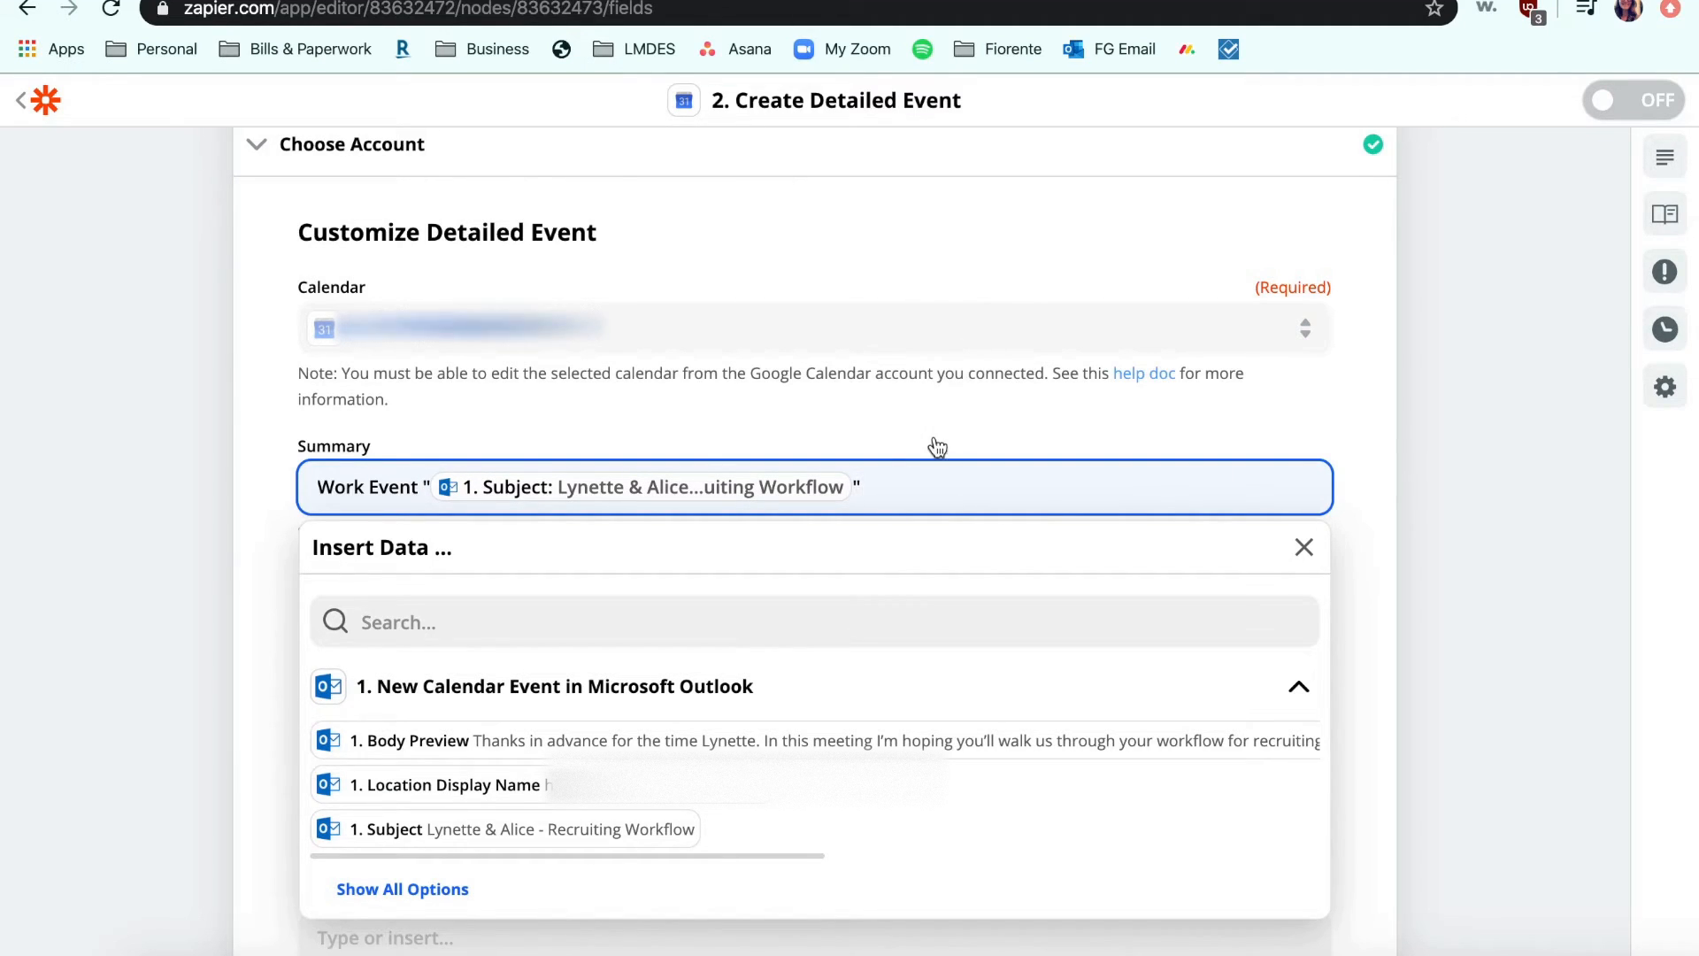
{"action": "left_click", "coordinate": [1304, 548]}
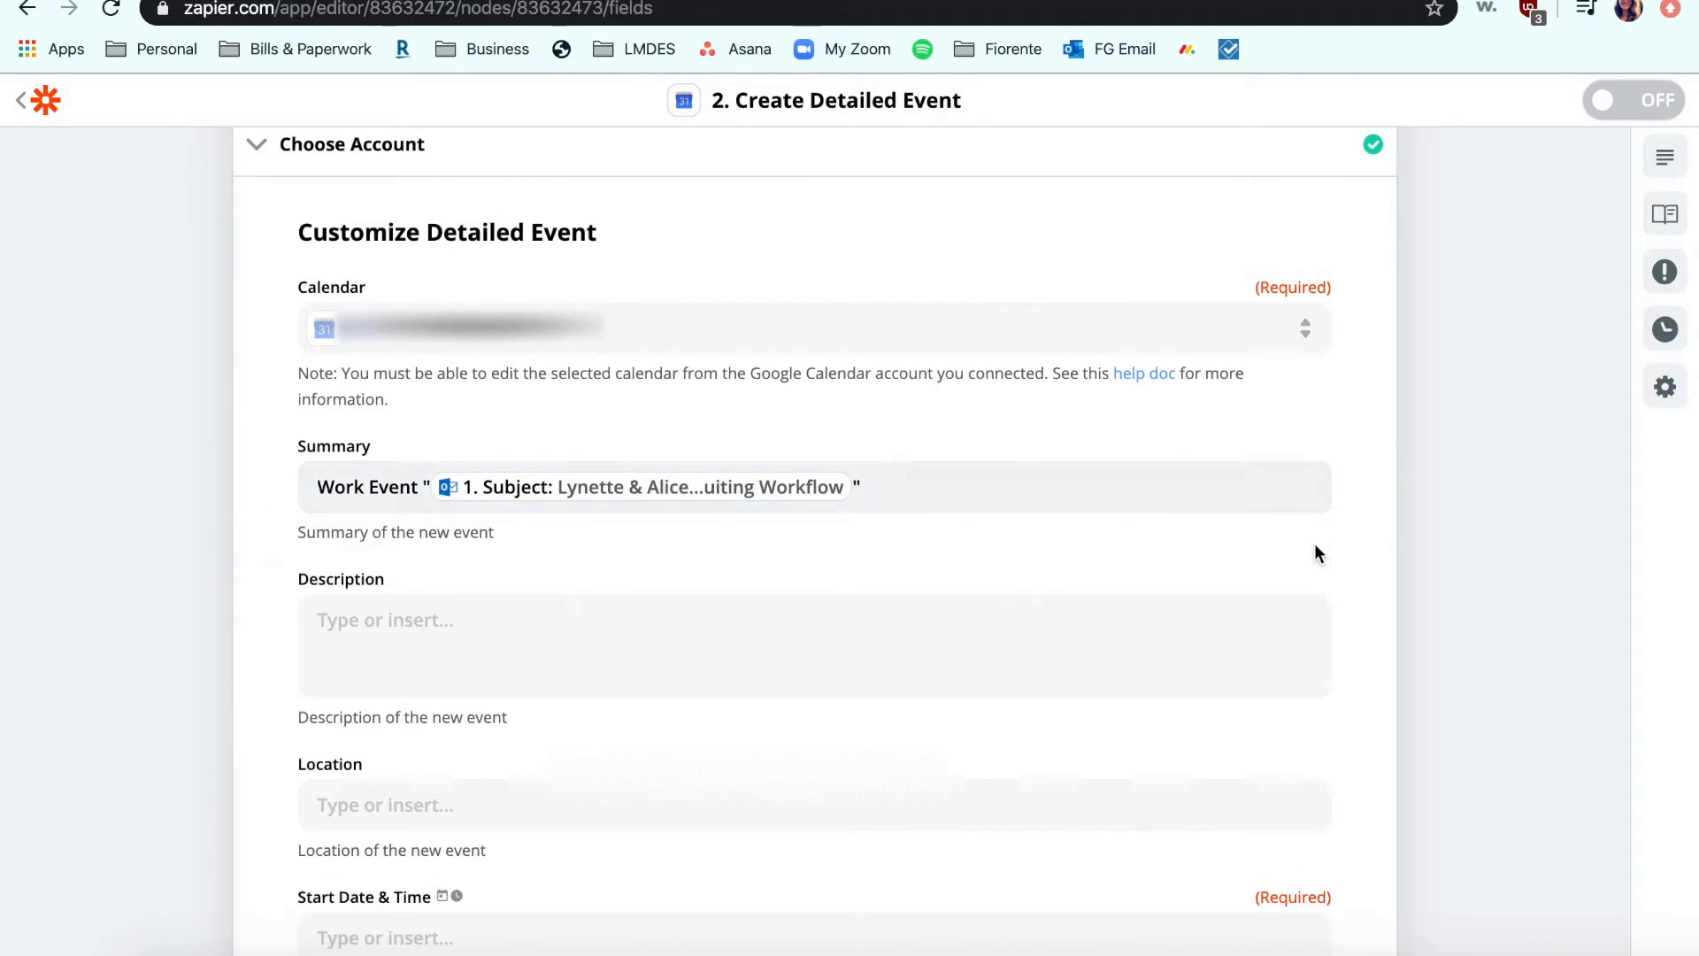
{"action": "left_click", "coordinate": [452, 615]}
{"action": "left_click", "coordinate": [257, 626]}
{"action": "scroll", "coordinate": [257, 626], "scroll_direction": "down", "scroll_amount": 3}
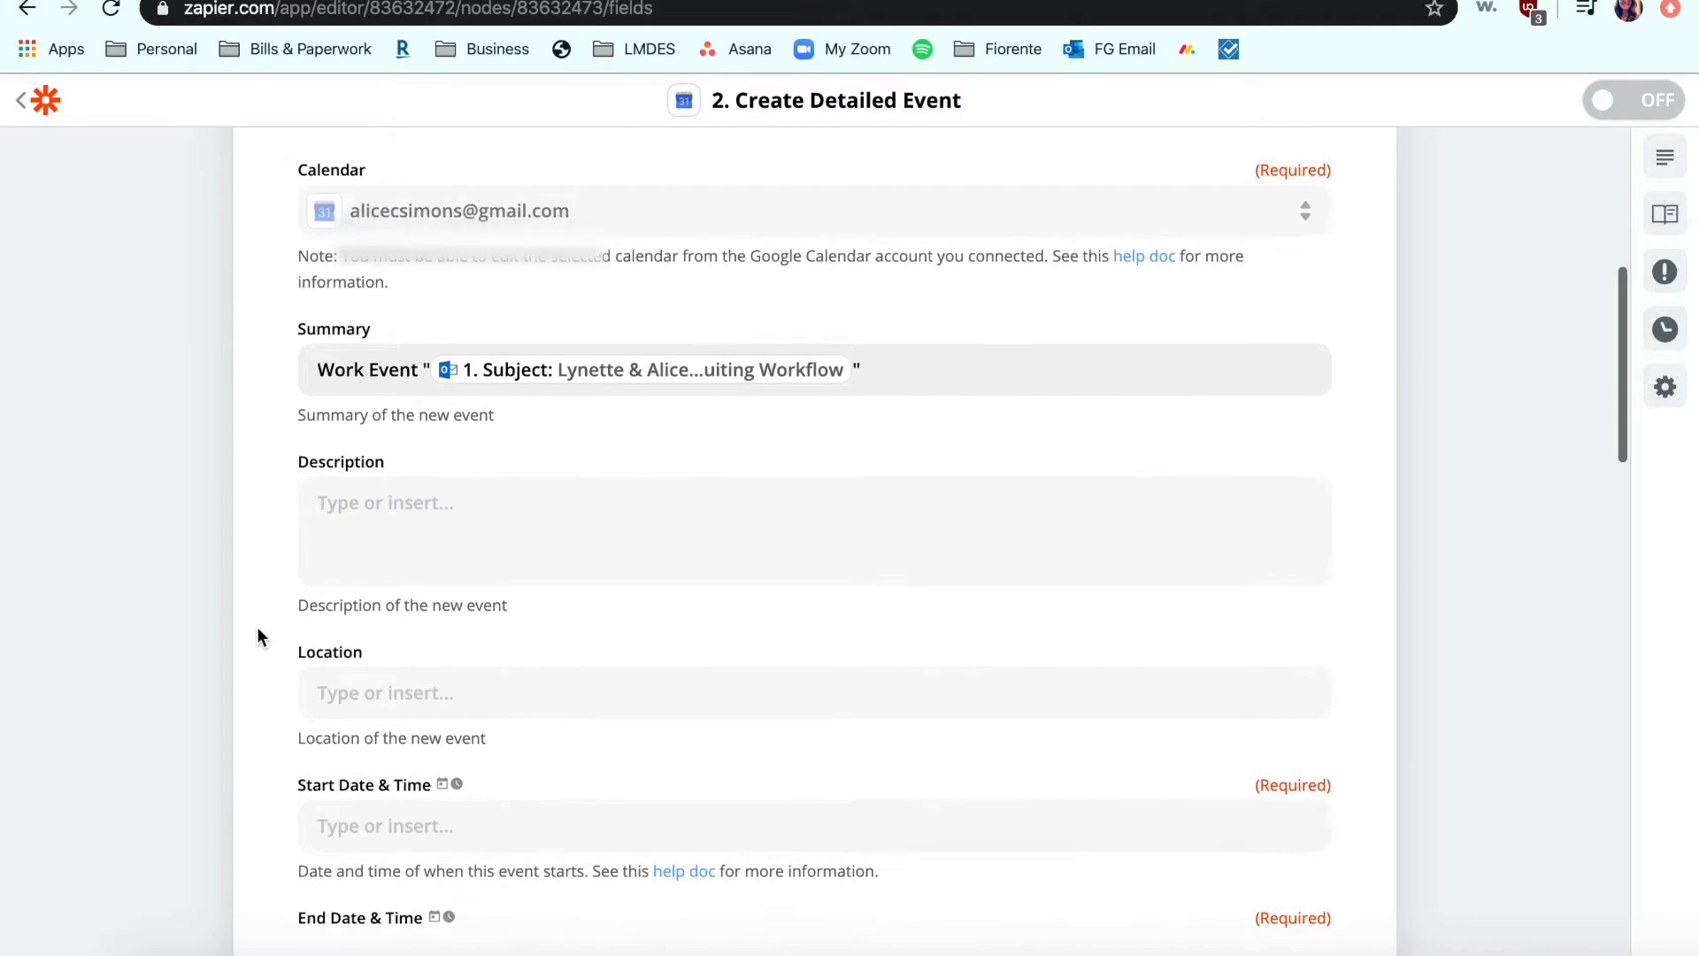
{"action": "scroll", "coordinate": [581, 801], "scroll_direction": "down", "scroll_amount": 2}
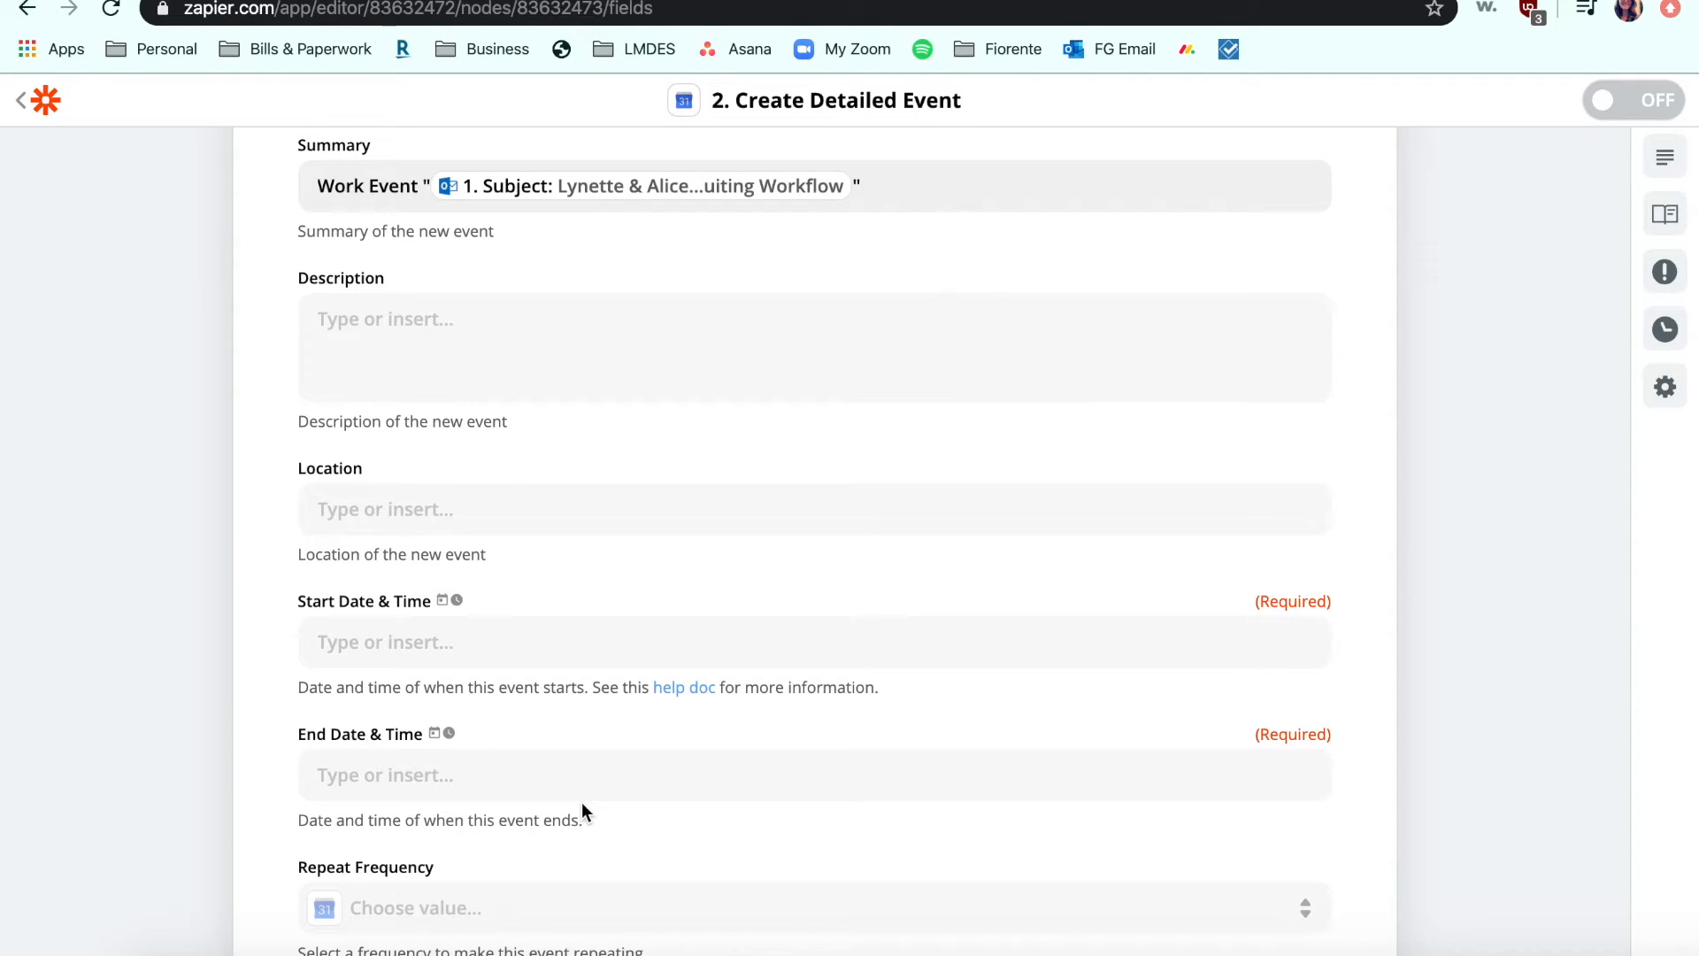
{"action": "left_click", "coordinate": [431, 317]}
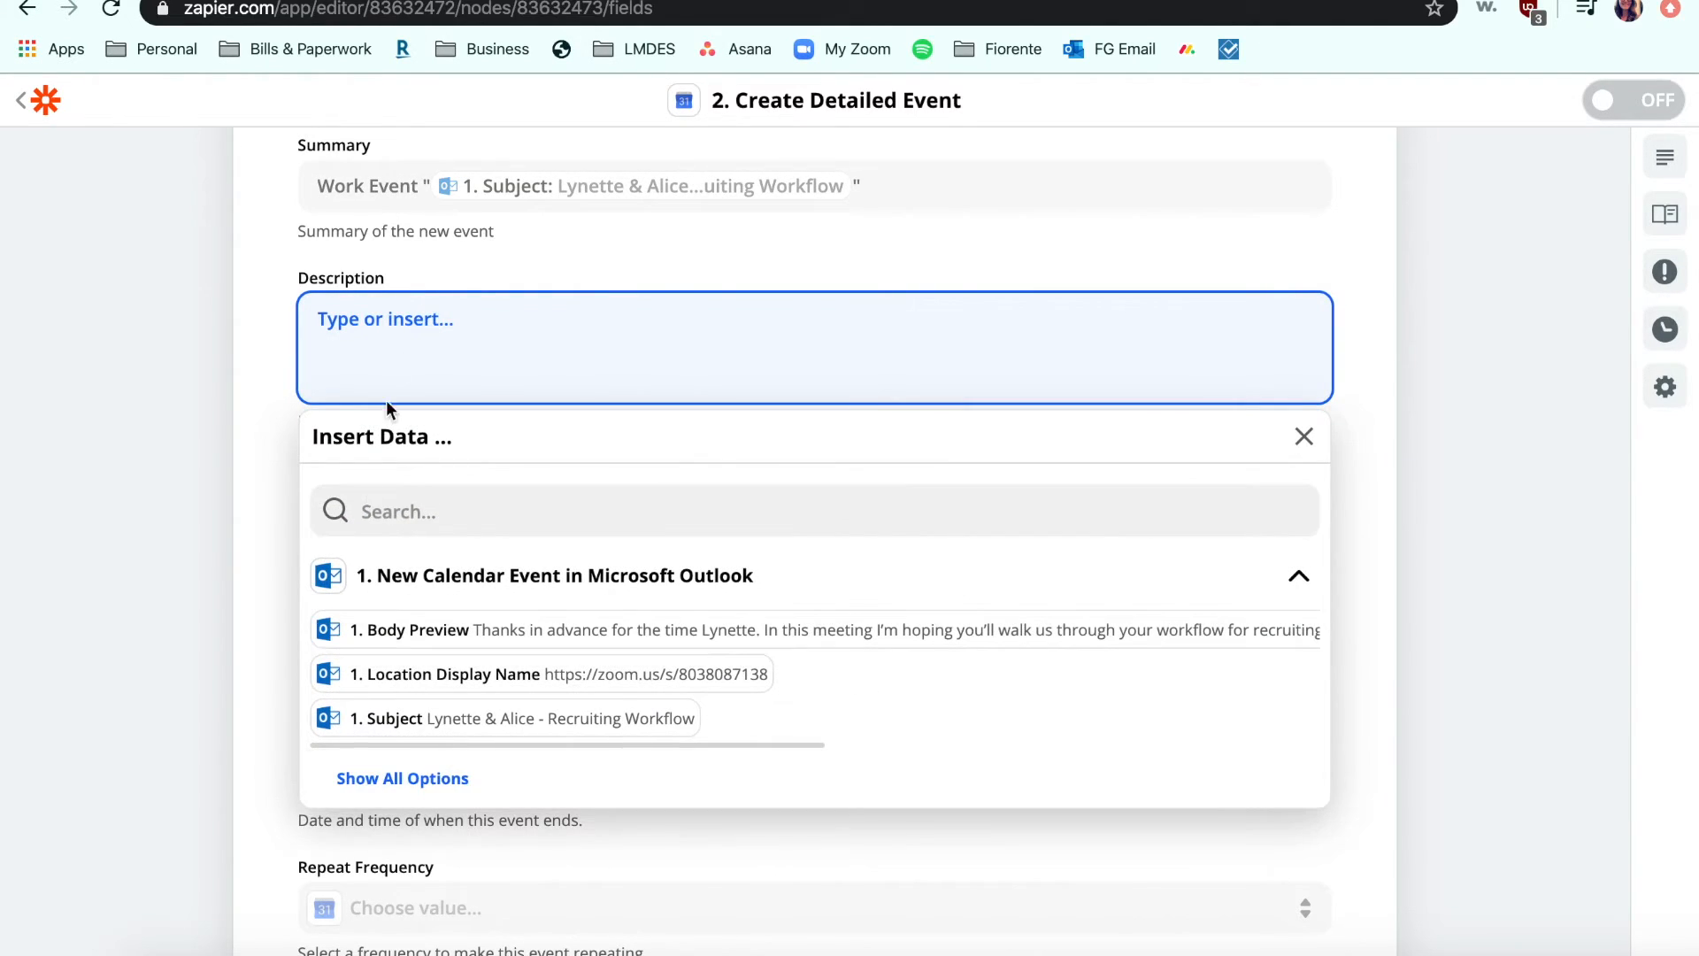
{"action": "scroll", "coordinate": [417, 626], "scroll_direction": "down", "scroll_amount": 1}
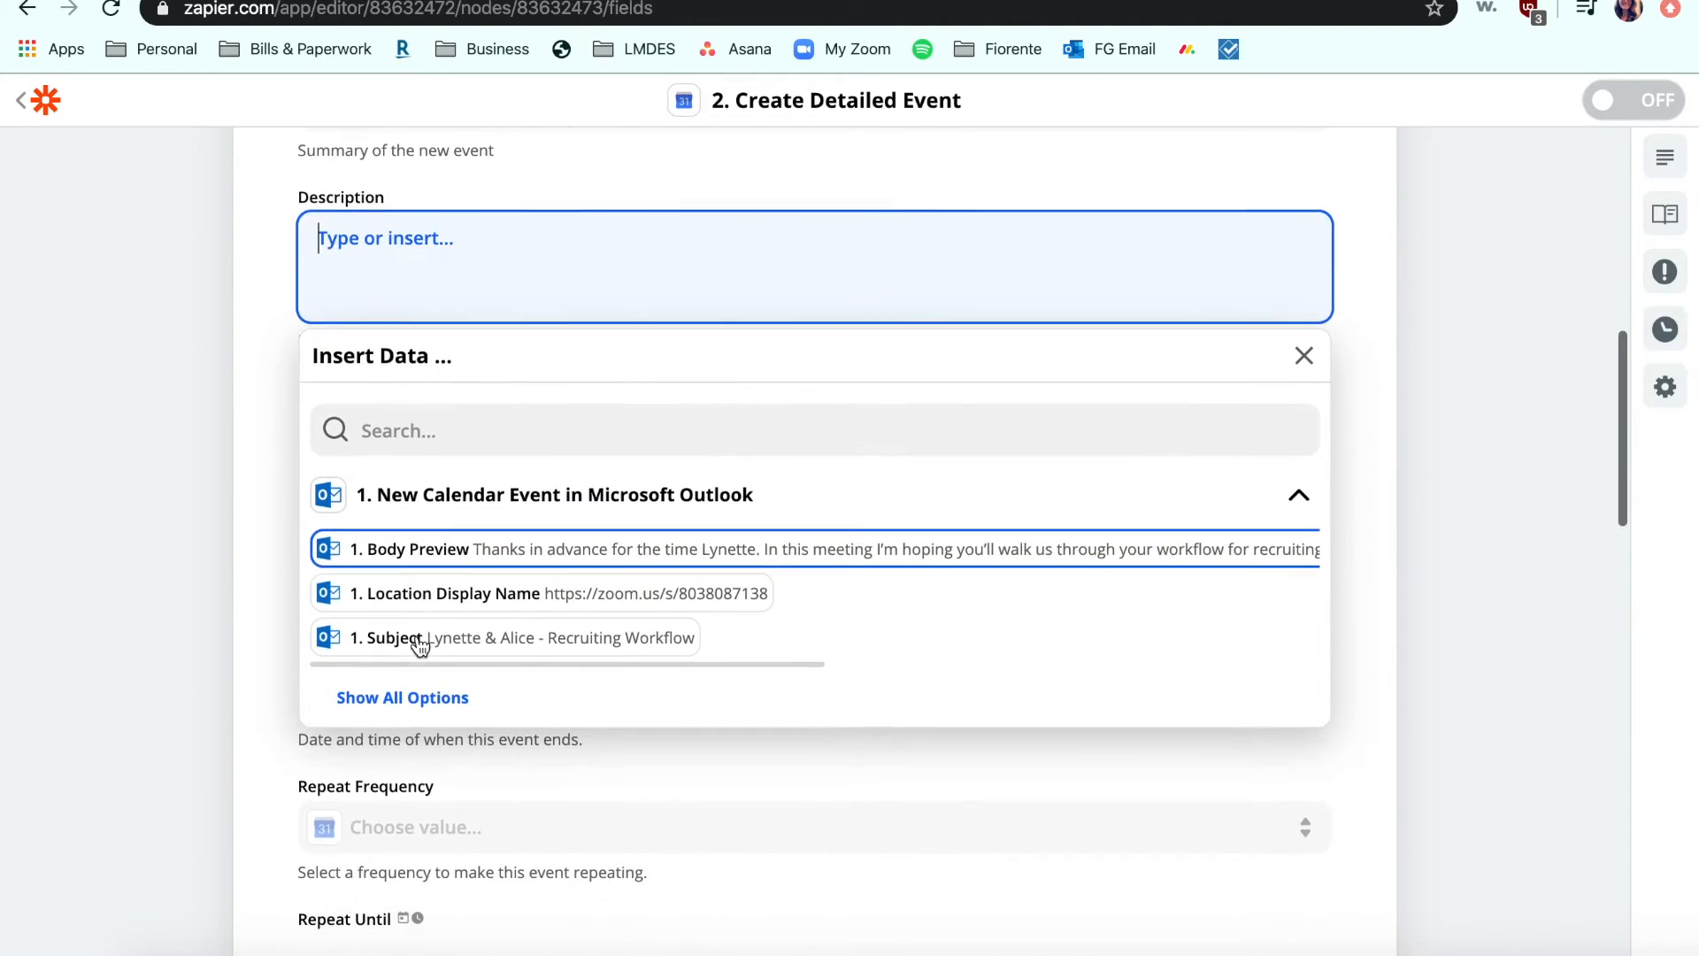
{"action": "left_click", "coordinate": [256, 561]}
{"action": "left_click", "coordinate": [390, 559]}
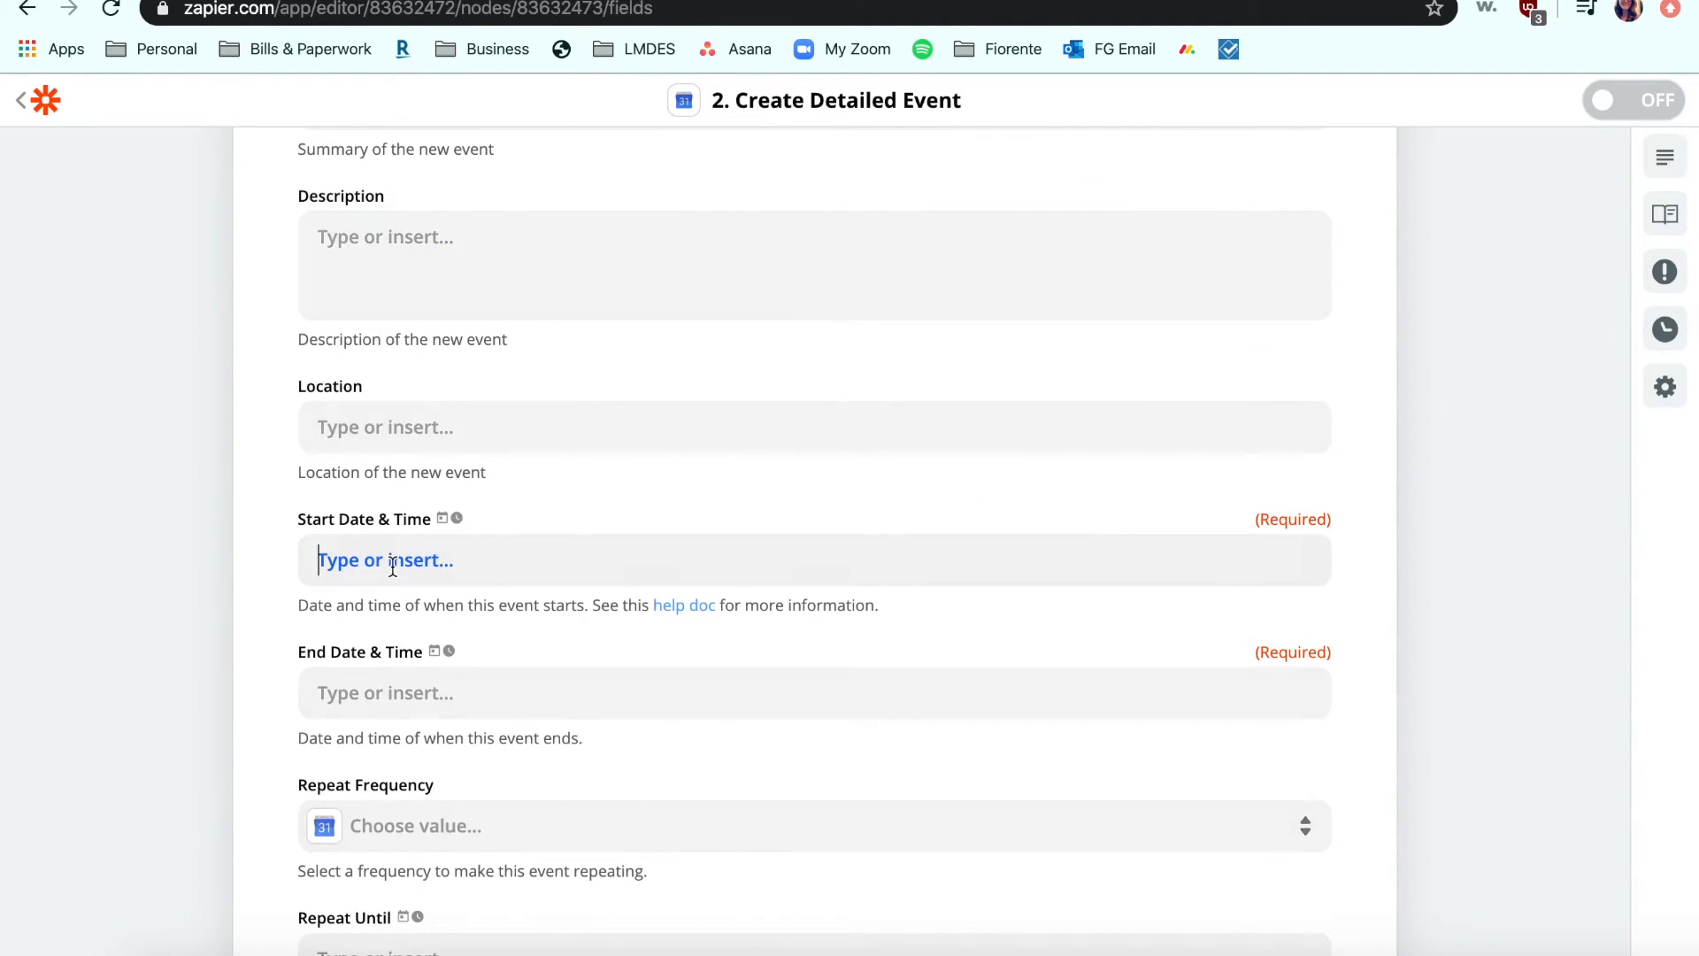
{"action": "left_click", "coordinate": [336, 431]}
{"action": "left_click", "coordinate": [273, 446]}
Map the event's Start Date & Time to the Outlook Start Date Time value, choosing it from the full set of trigger data
{"action": "left_click", "coordinate": [474, 561]}
{"action": "scroll", "coordinate": [429, 814], "scroll_direction": "down", "scroll_amount": 2}
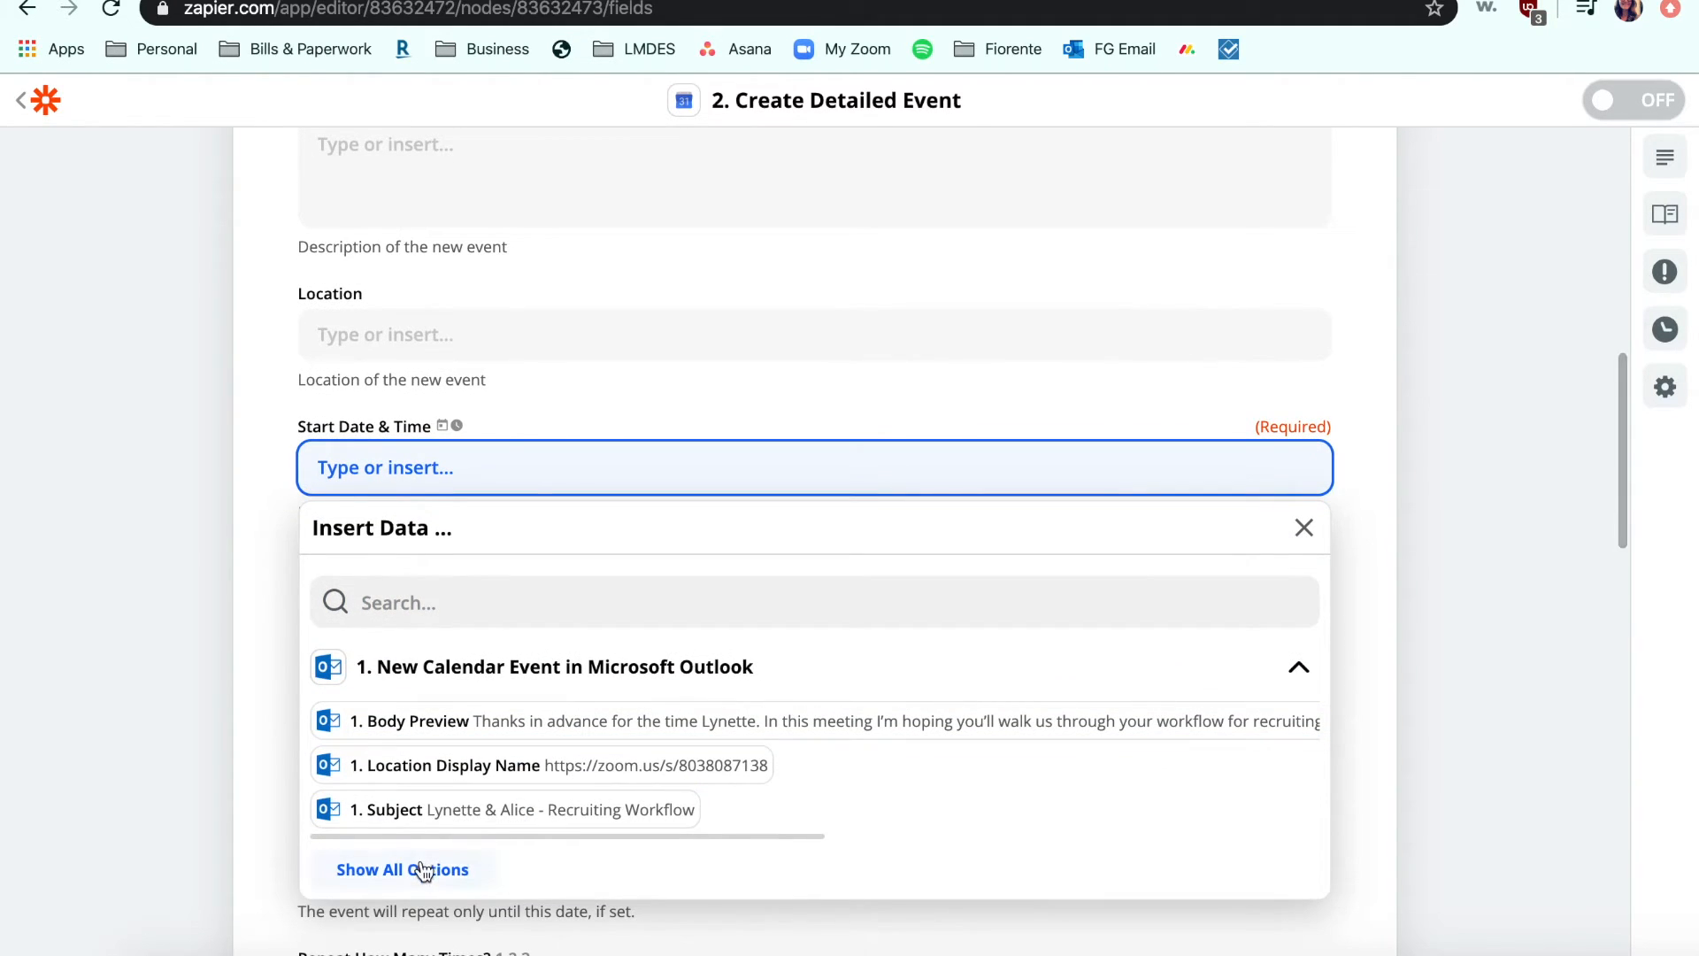
{"action": "left_click", "coordinate": [423, 870]}
{"action": "scroll", "coordinate": [653, 742], "scroll_direction": "down", "scroll_amount": 1}
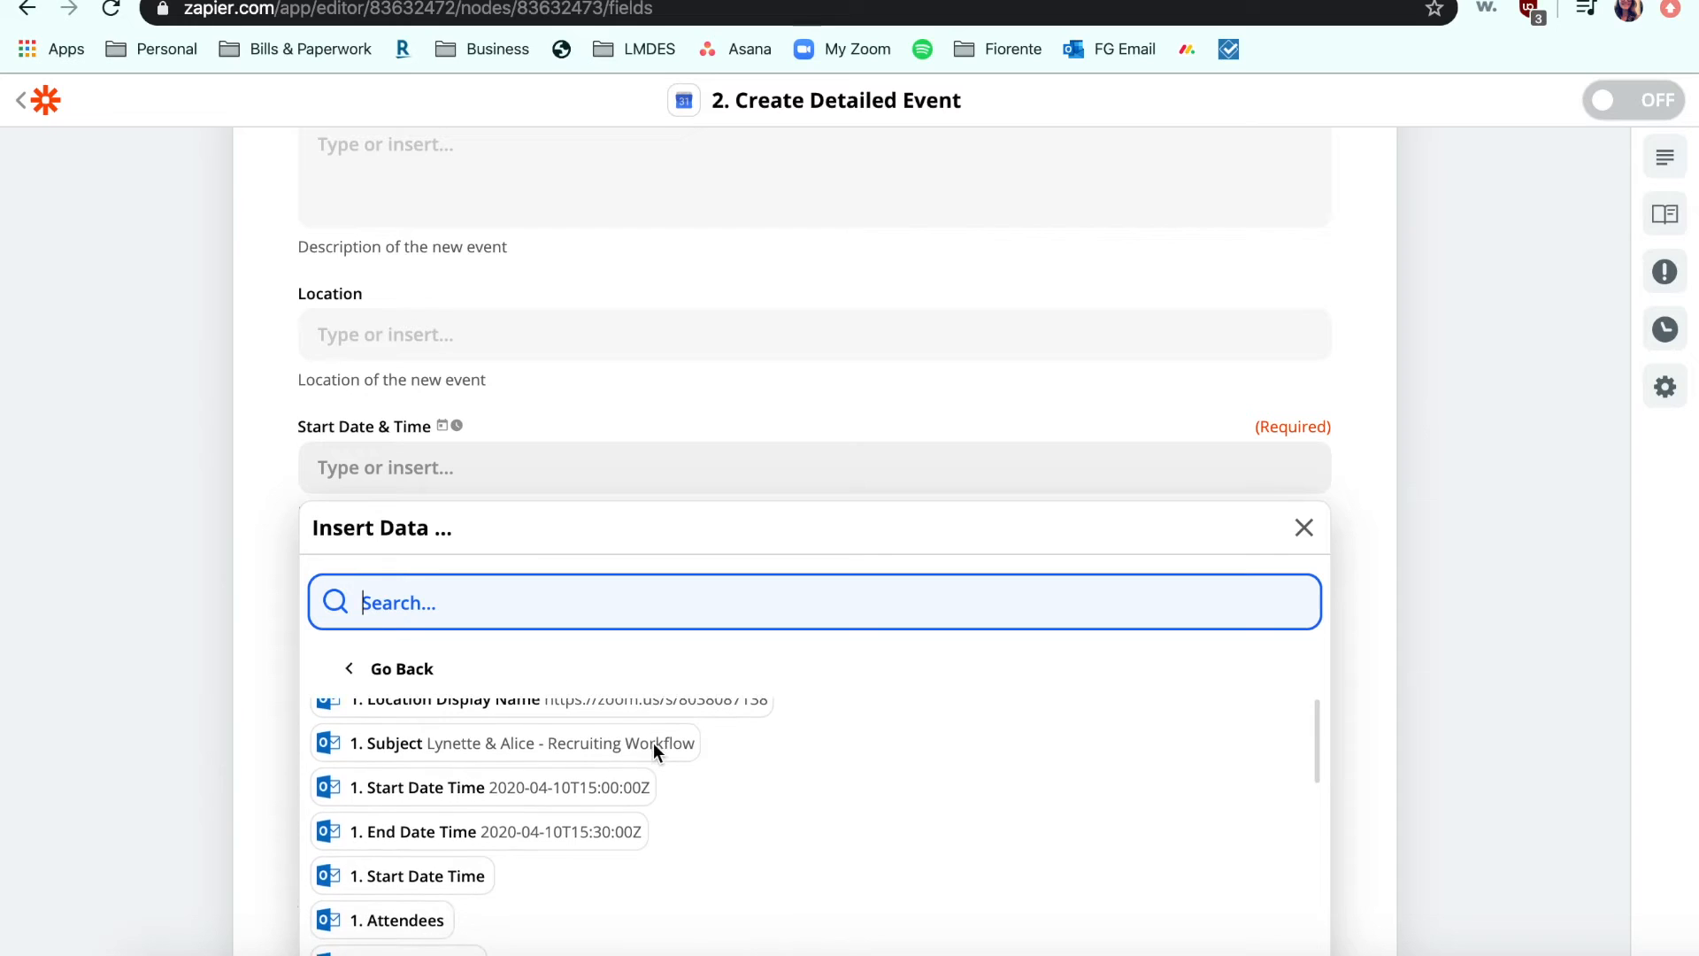
{"action": "scroll", "coordinate": [653, 742], "scroll_direction": "up", "scroll_amount": 1}
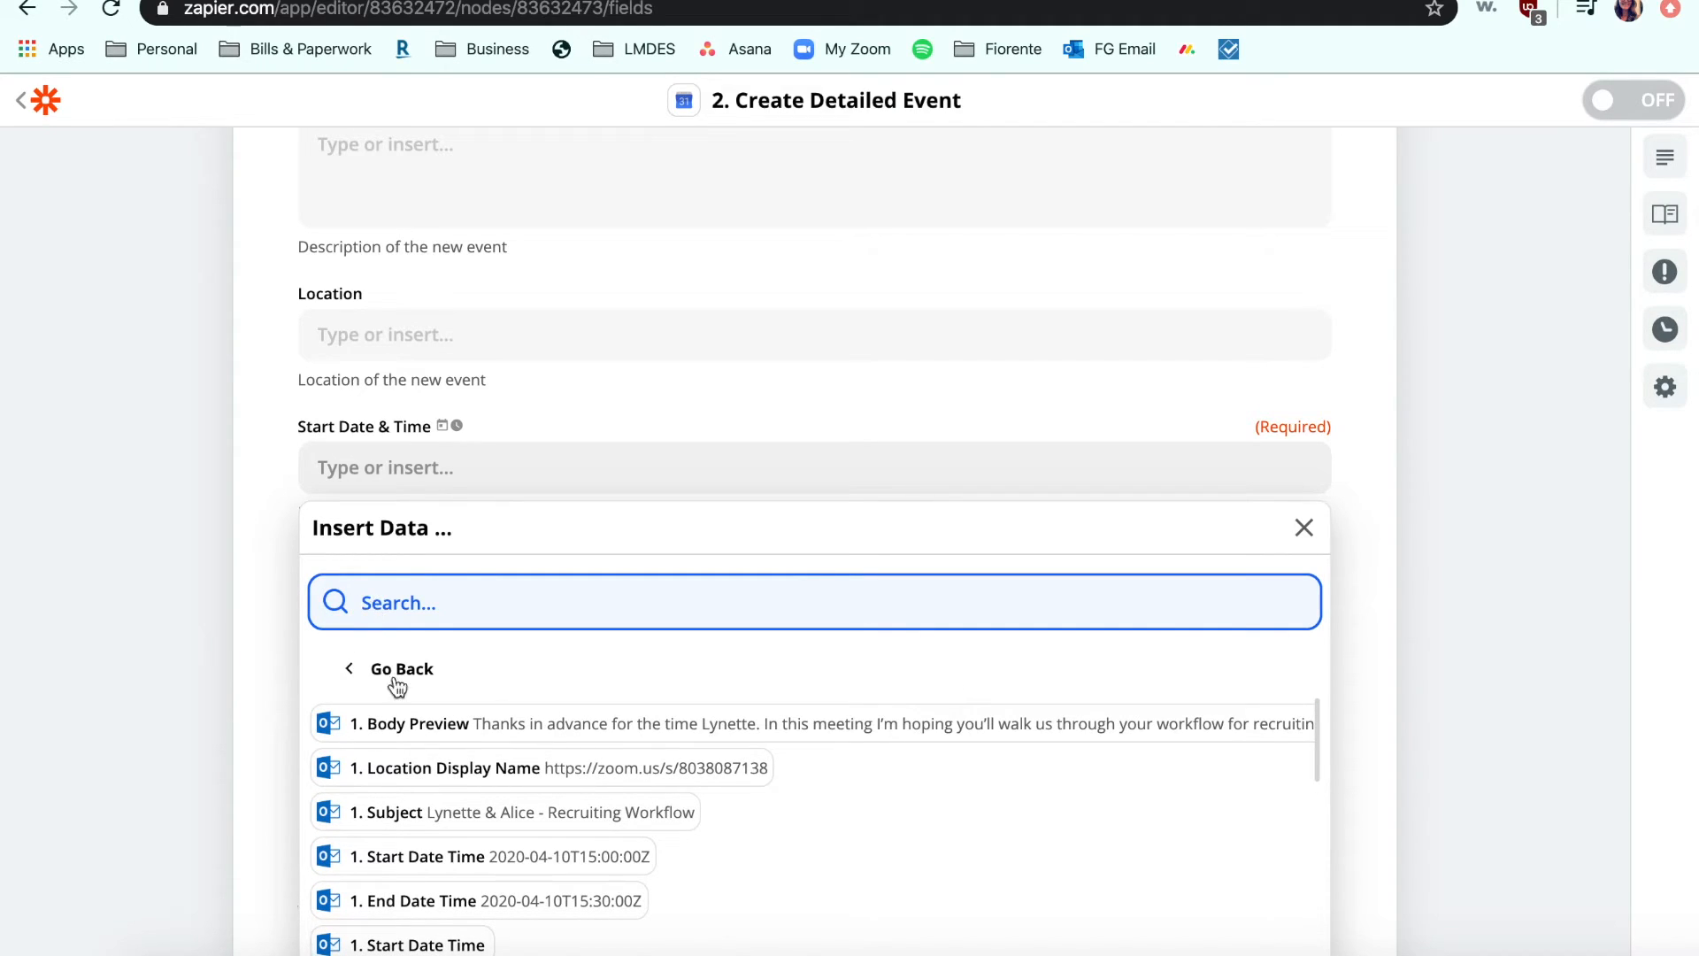
{"action": "left_click", "coordinate": [411, 869]}
{"action": "left_click", "coordinate": [253, 581]}
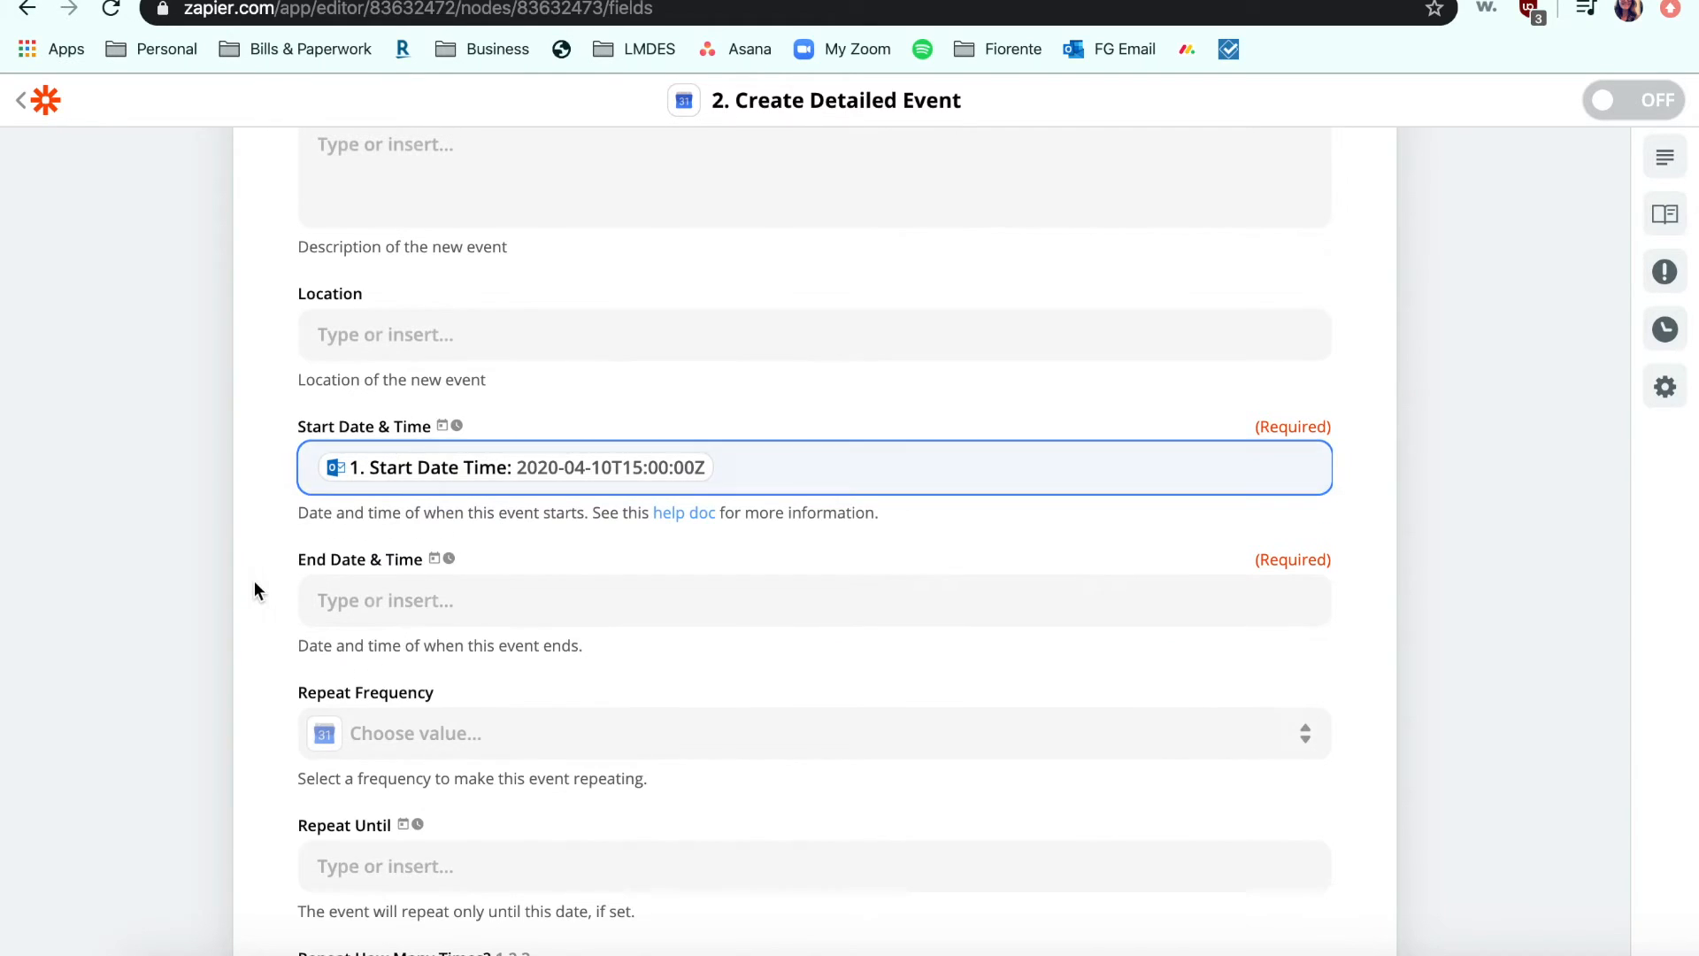
Map the event's End Date & Time to the Outlook trigger's End Date Time value
{"action": "left_click", "coordinate": [349, 611]}
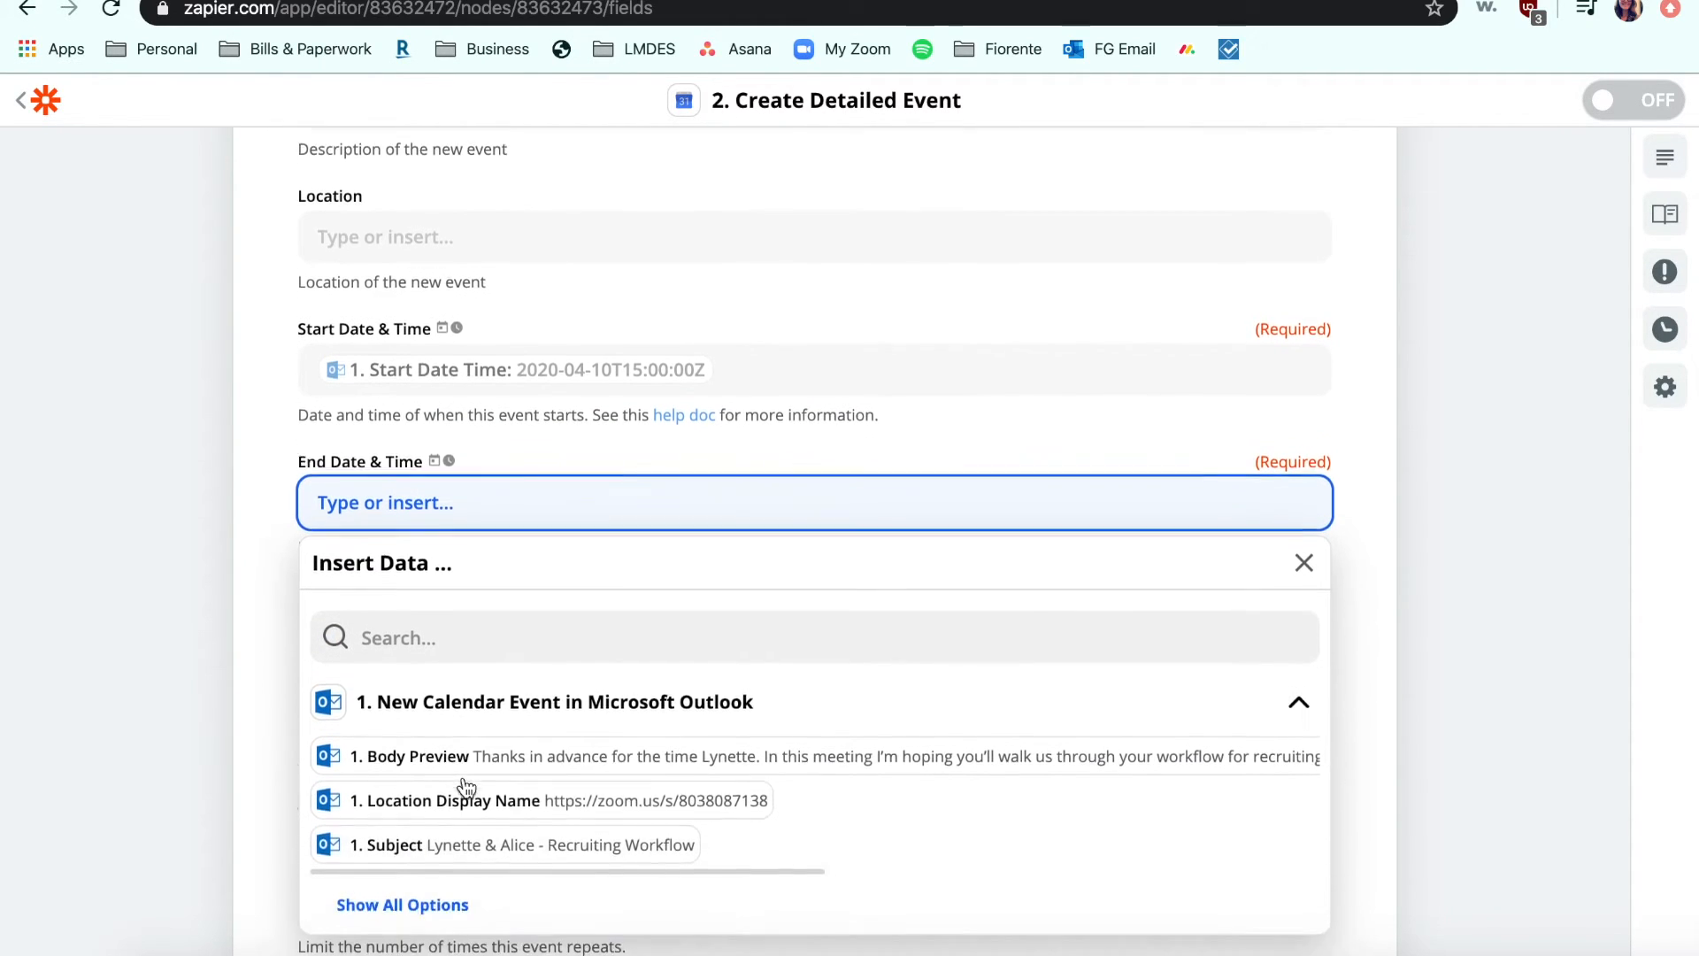
{"action": "left_click", "coordinate": [450, 783]}
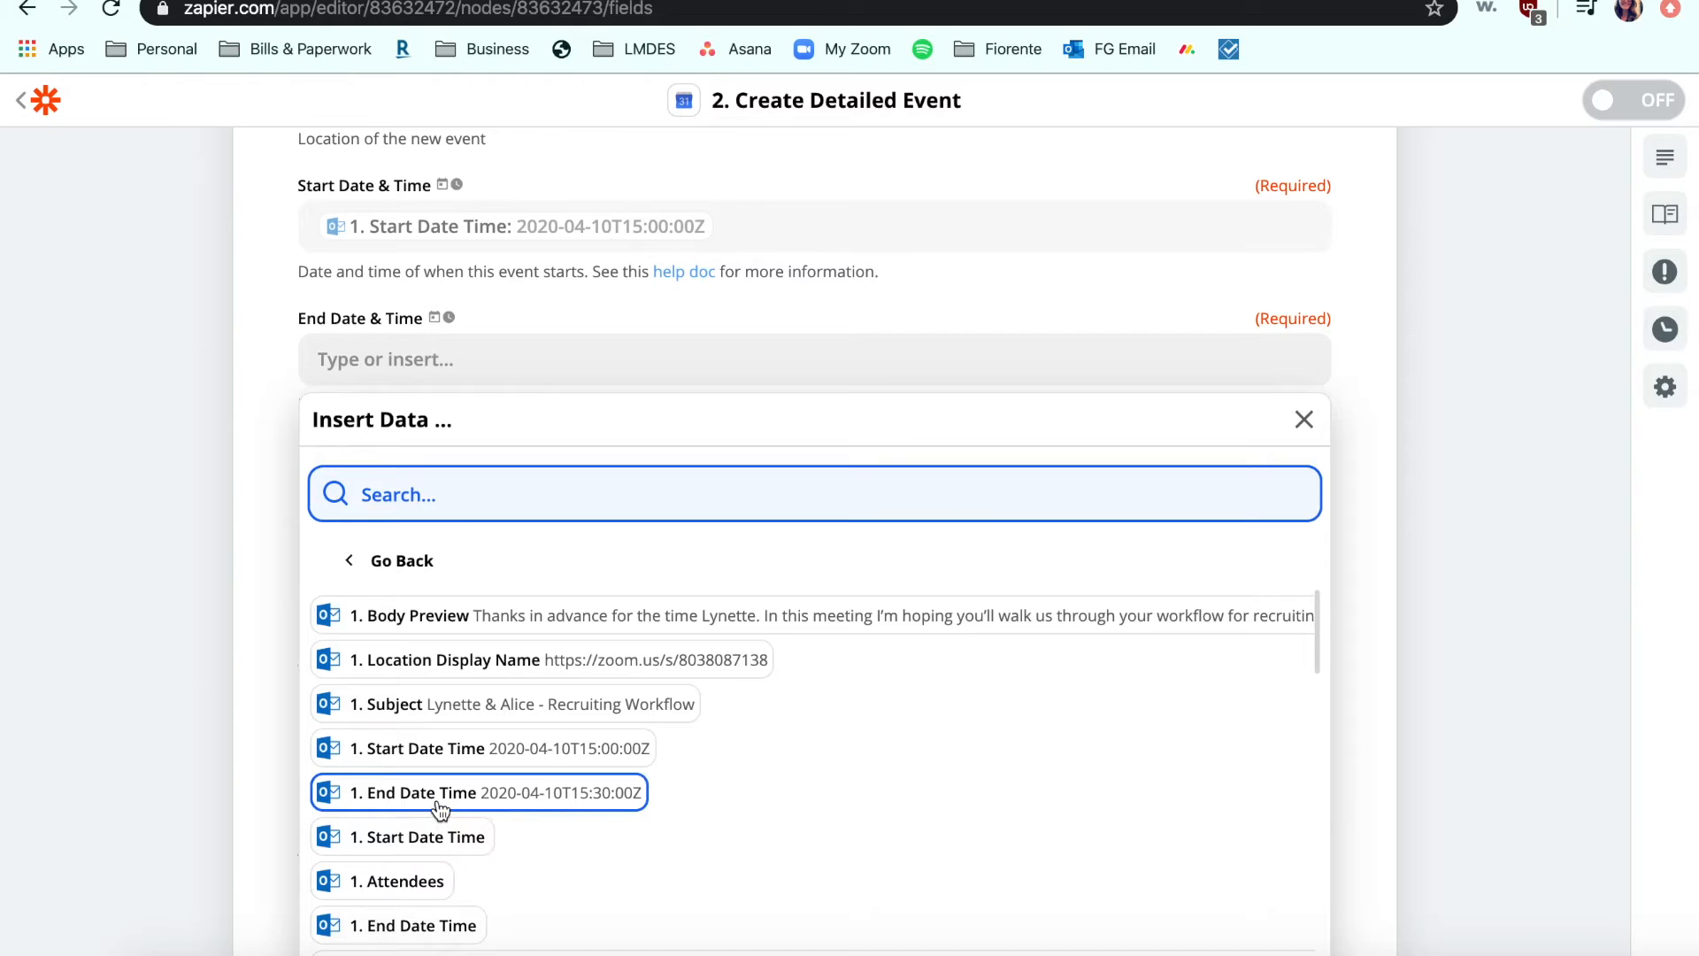
{"action": "left_click", "coordinate": [436, 796]}
{"action": "left_click", "coordinate": [271, 621]}
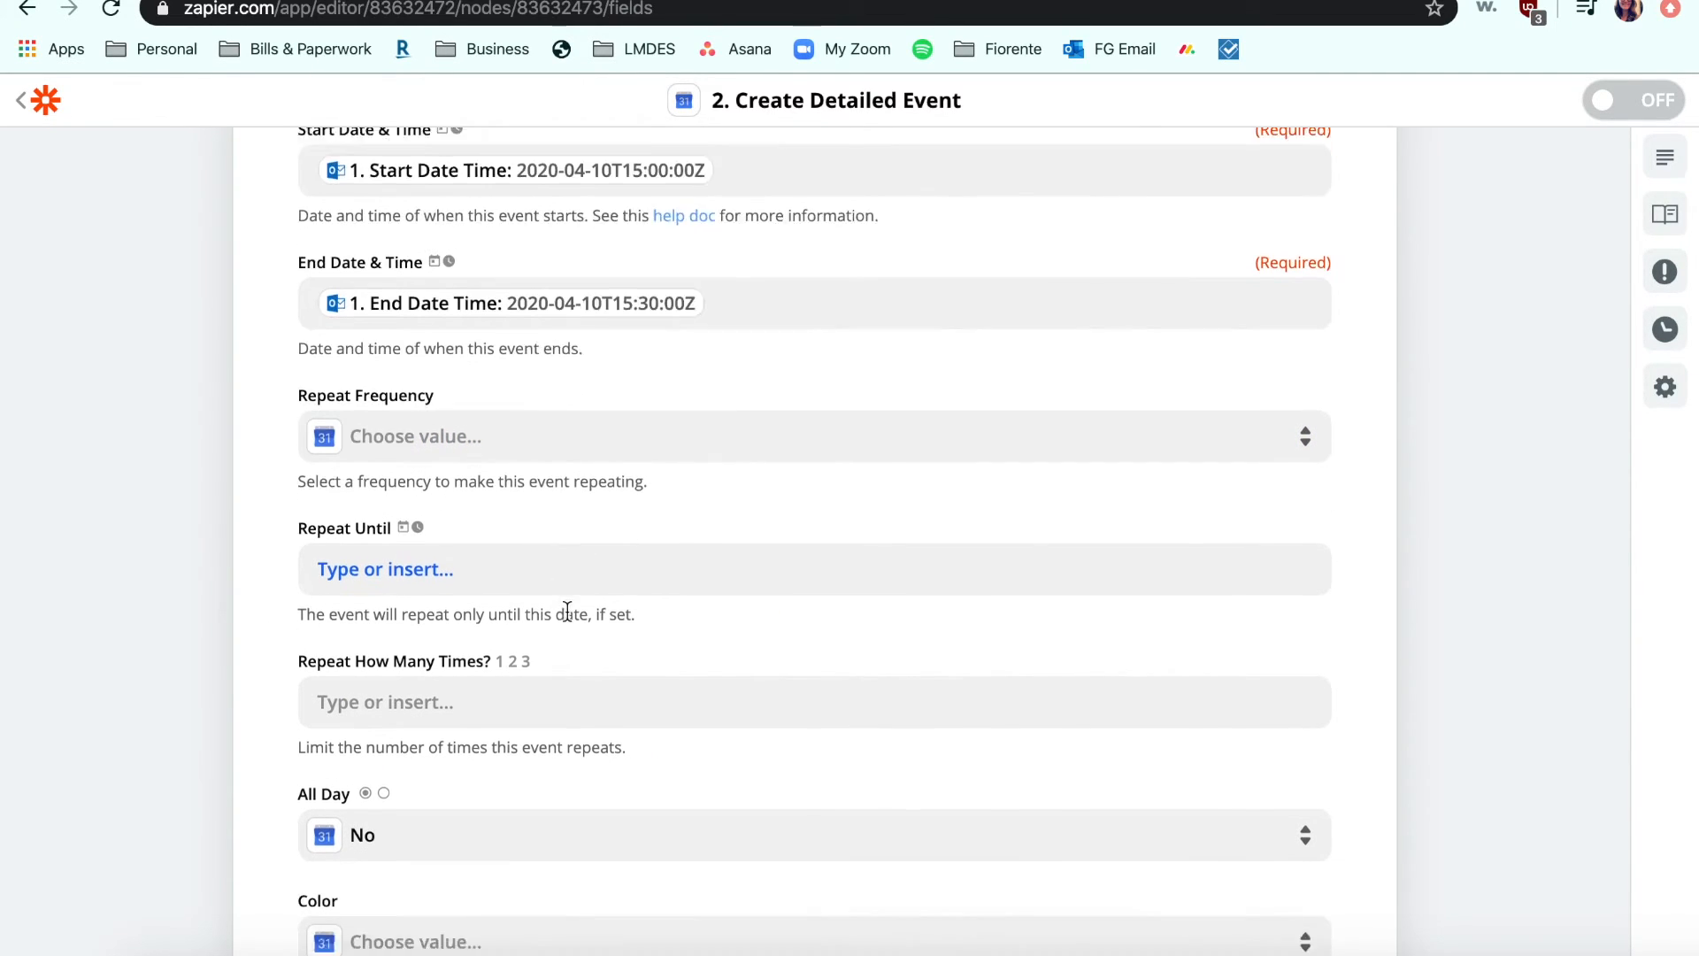
Turn off the calendar's default reminders for the detailed event by setting Use Default Reminders to No
{"action": "scroll", "coordinate": [567, 611], "scroll_direction": "down", "scroll_amount": 2}
{"action": "scroll", "coordinate": [565, 531], "scroll_direction": "up", "scroll_amount": 3}
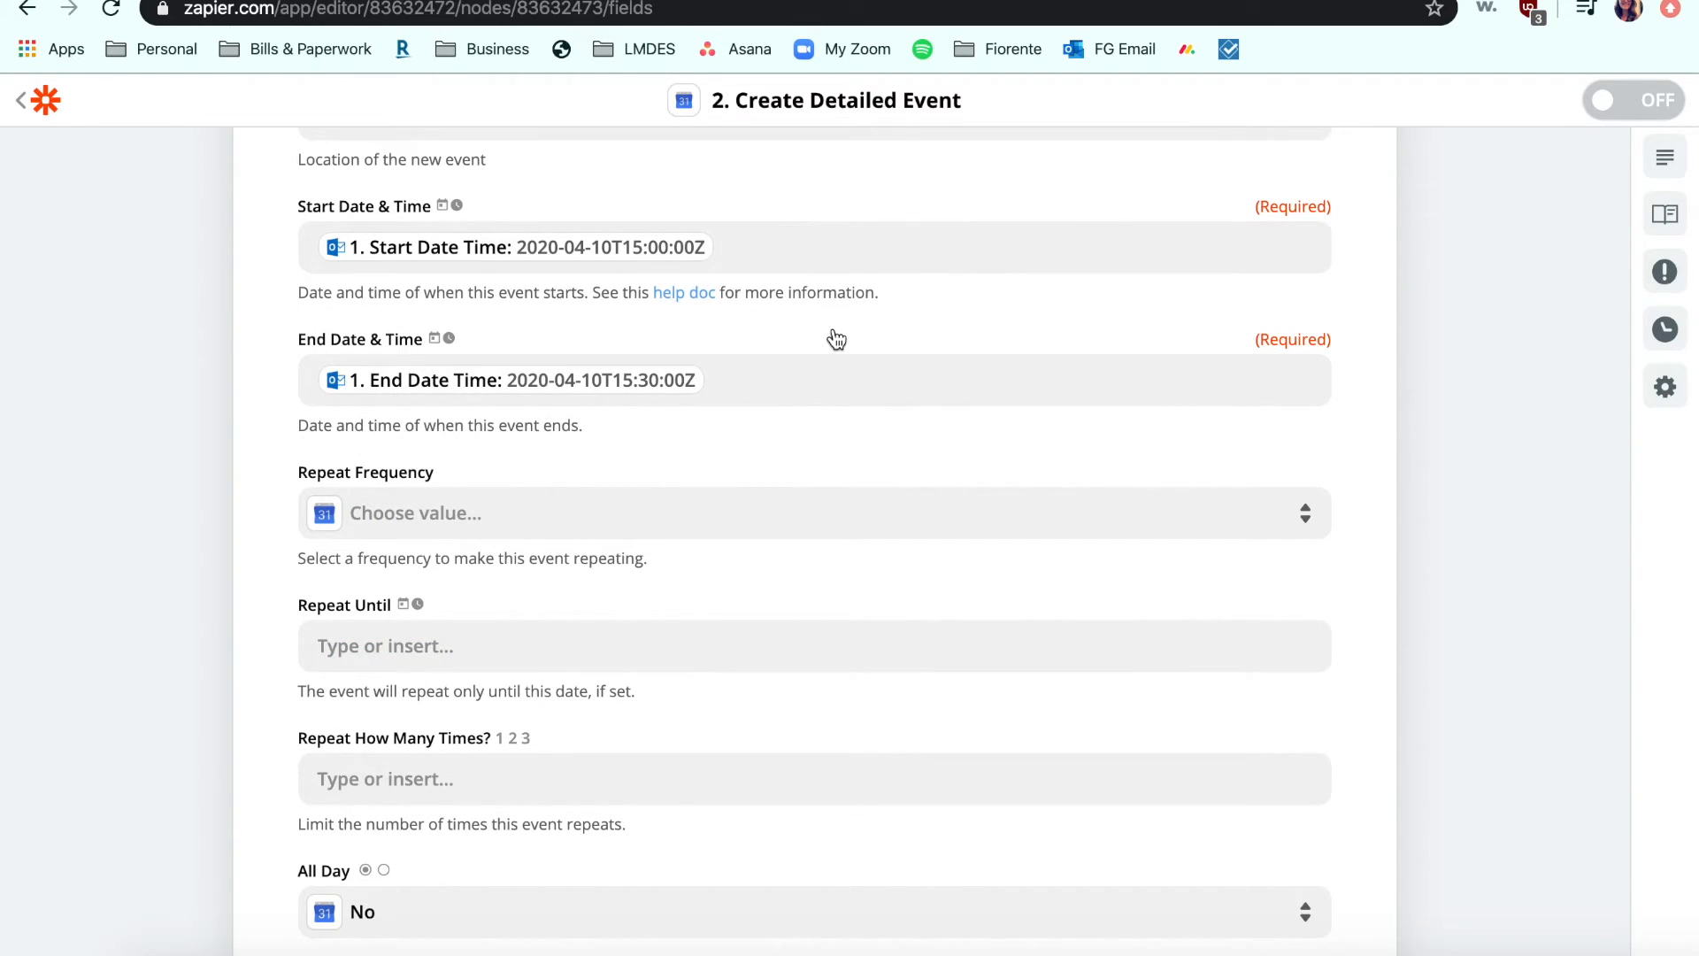
{"action": "scroll", "coordinate": [836, 339], "scroll_direction": "down", "scroll_amount": 7}
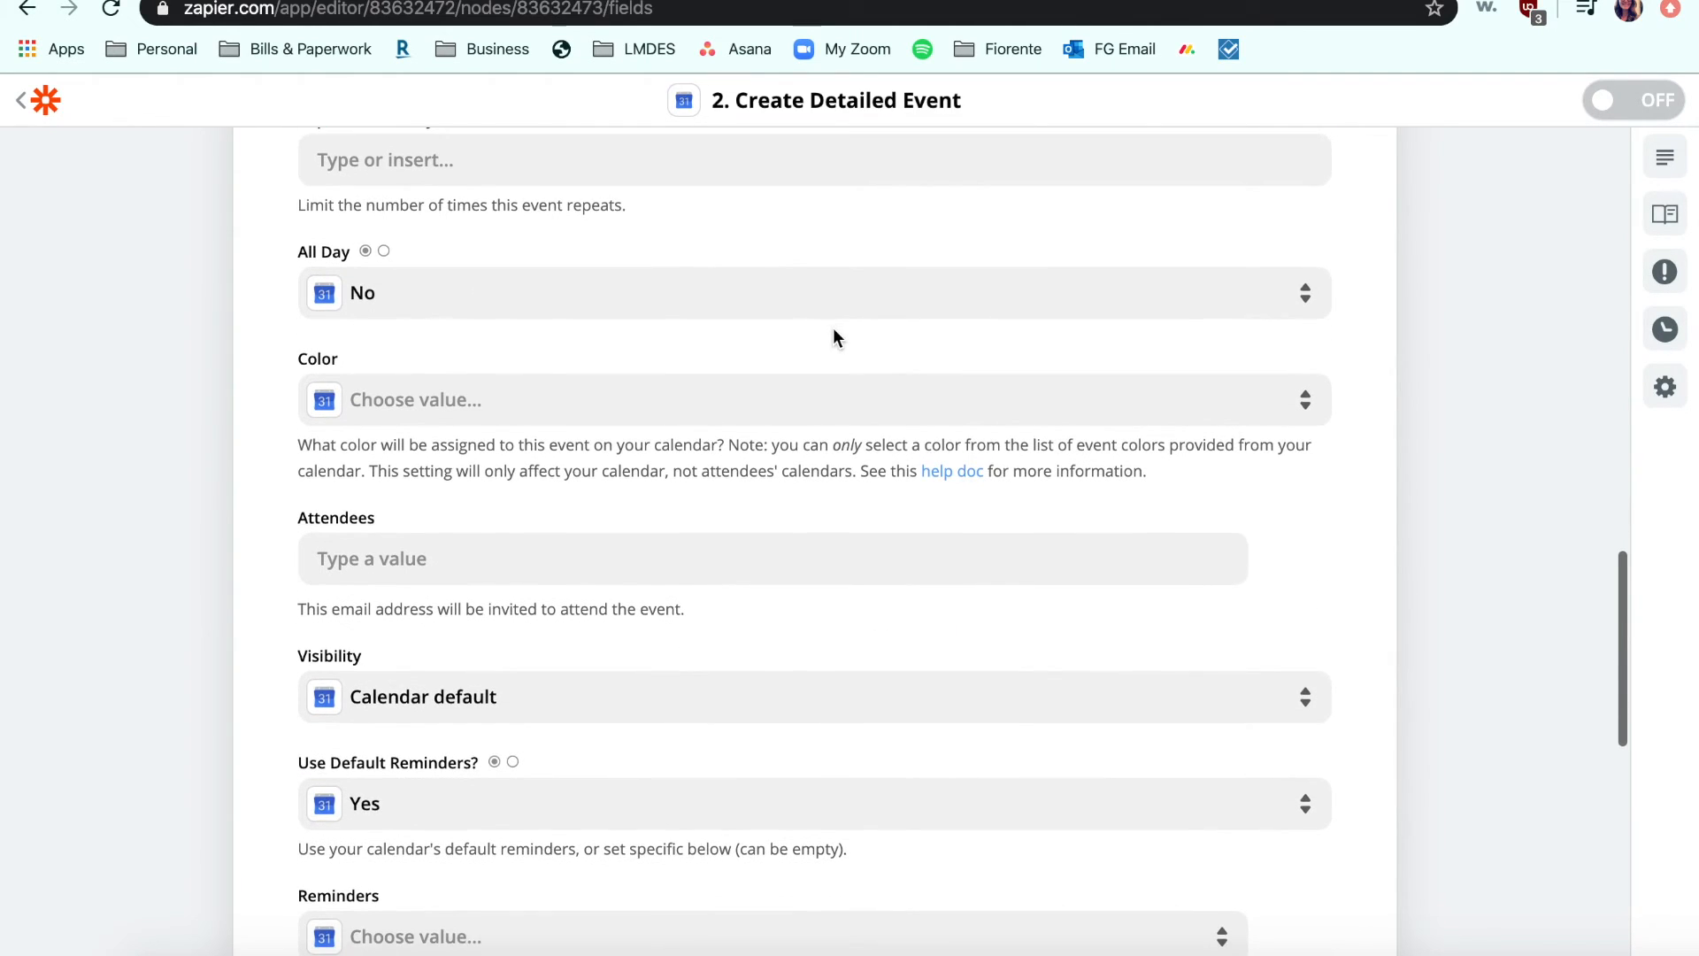
{"action": "scroll", "coordinate": [835, 338], "scroll_direction": "down", "scroll_amount": 6}
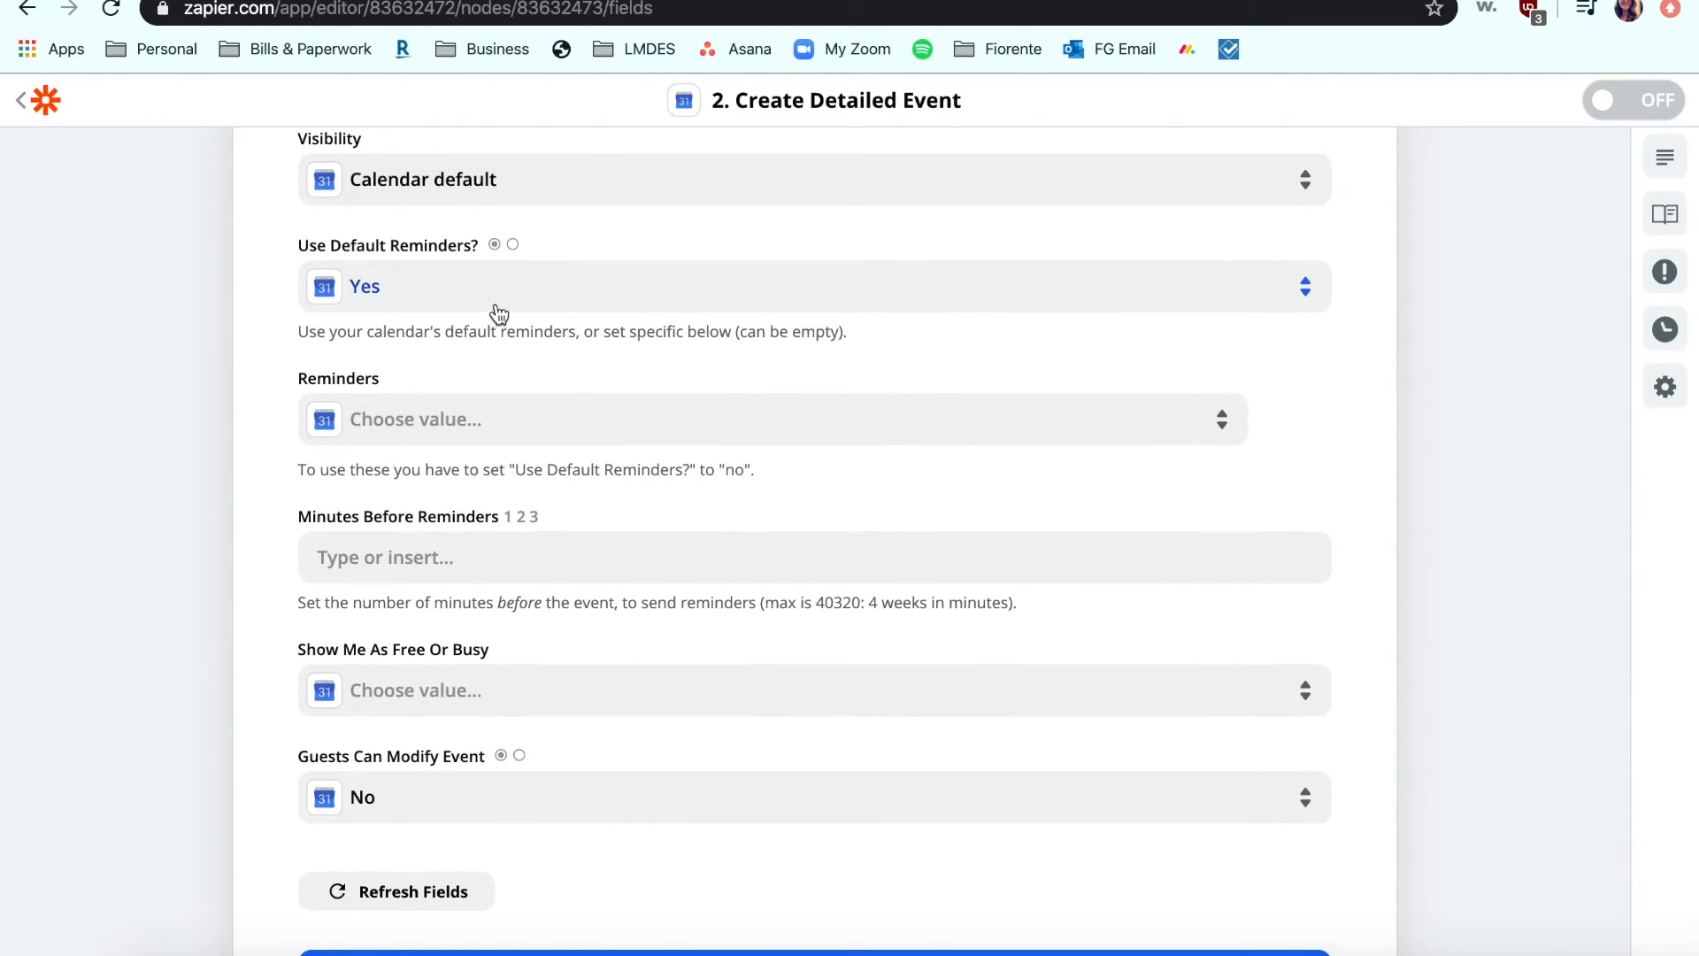
{"action": "left_click", "coordinate": [498, 310]}
{"action": "left_click", "coordinate": [353, 534]}
{"action": "scroll", "coordinate": [356, 305], "scroll_direction": "up", "scroll_amount": 1}
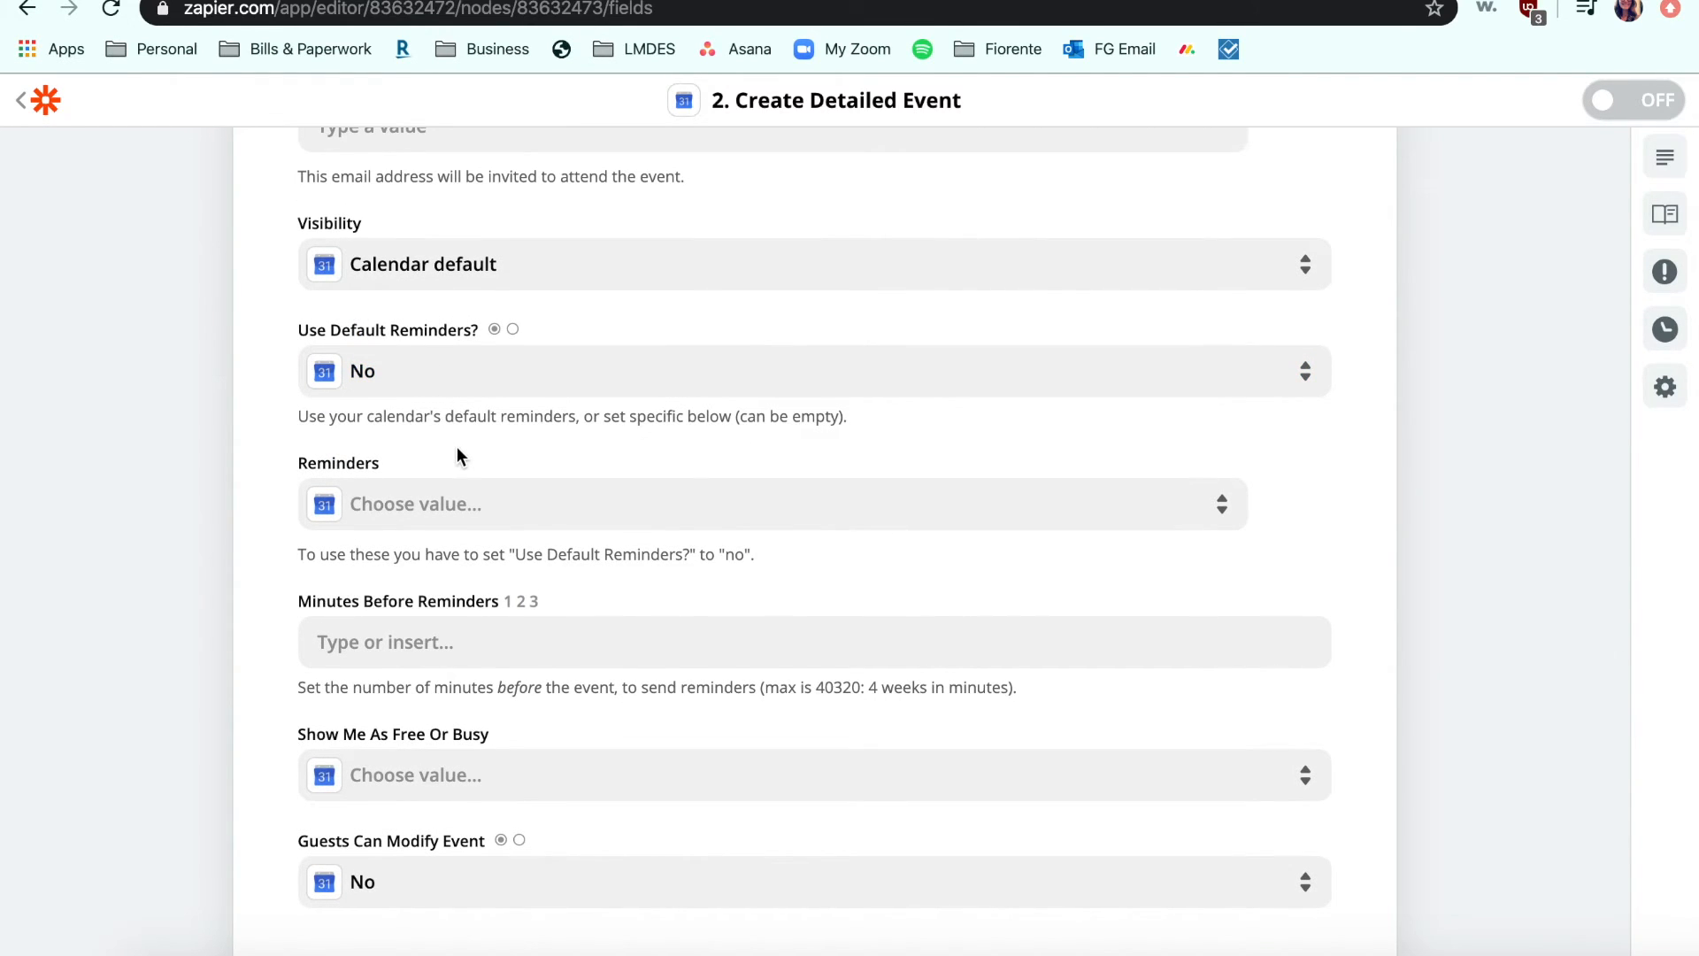
Set Show Me As Free Or Busy to Busy and continue to the action's test stage
{"action": "scroll", "coordinate": [456, 446], "scroll_direction": "down", "scroll_amount": 1}
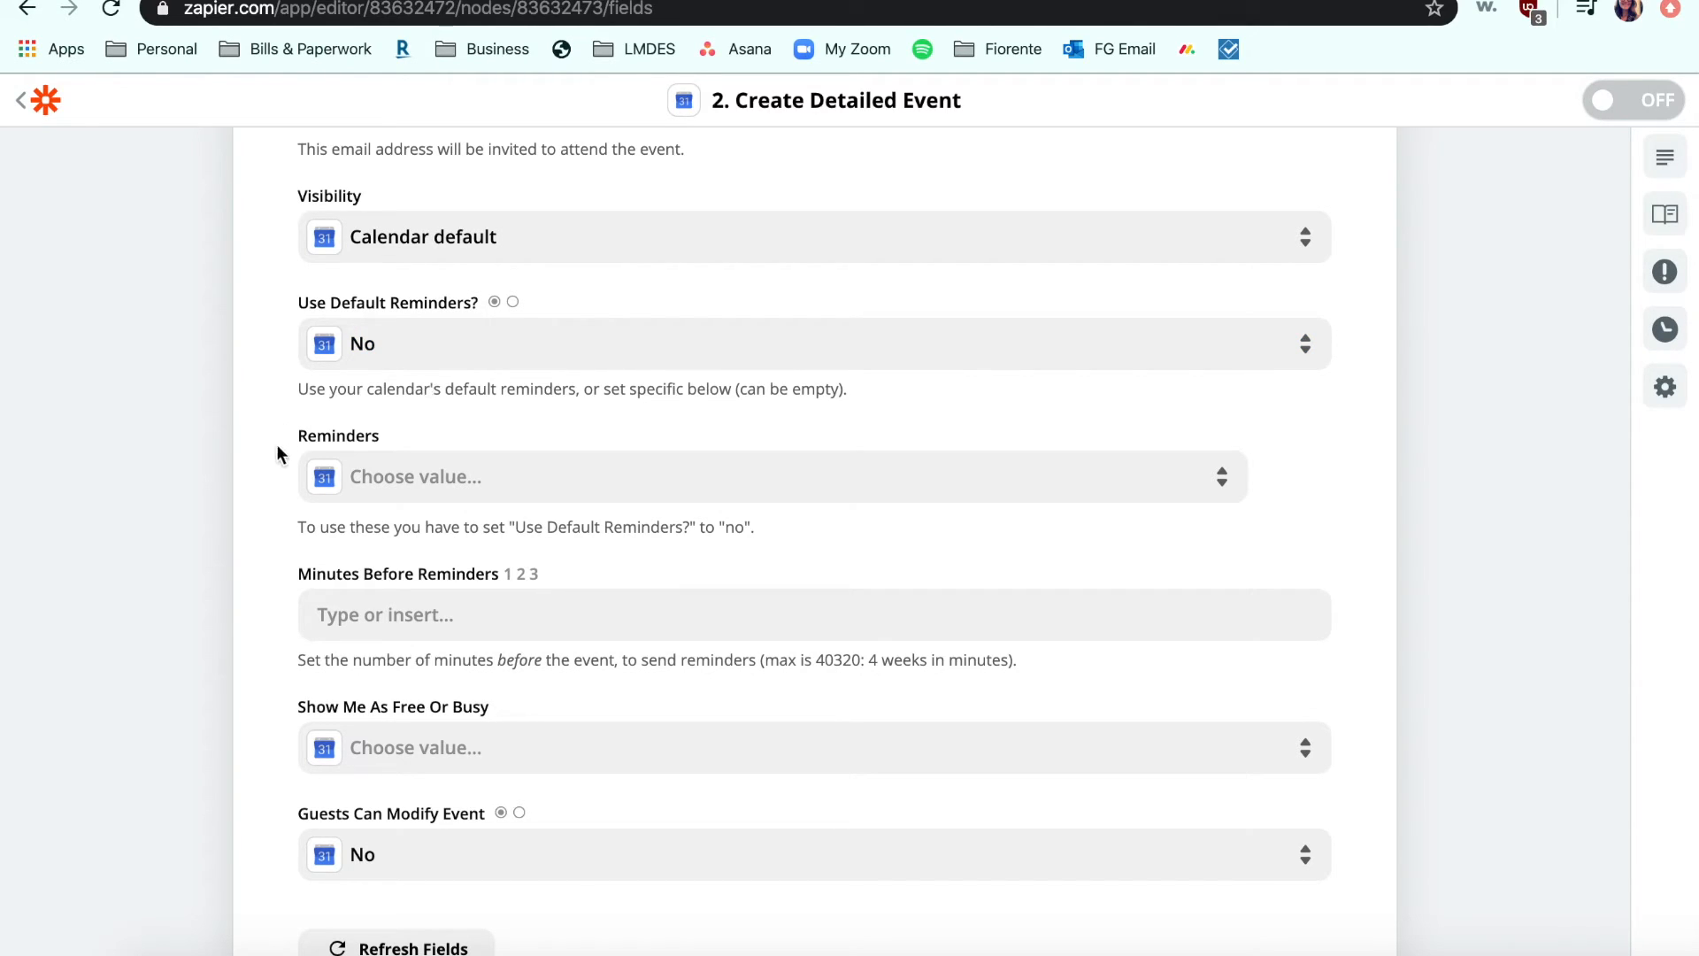
{"action": "scroll", "coordinate": [259, 482], "scroll_direction": "down", "scroll_amount": 5}
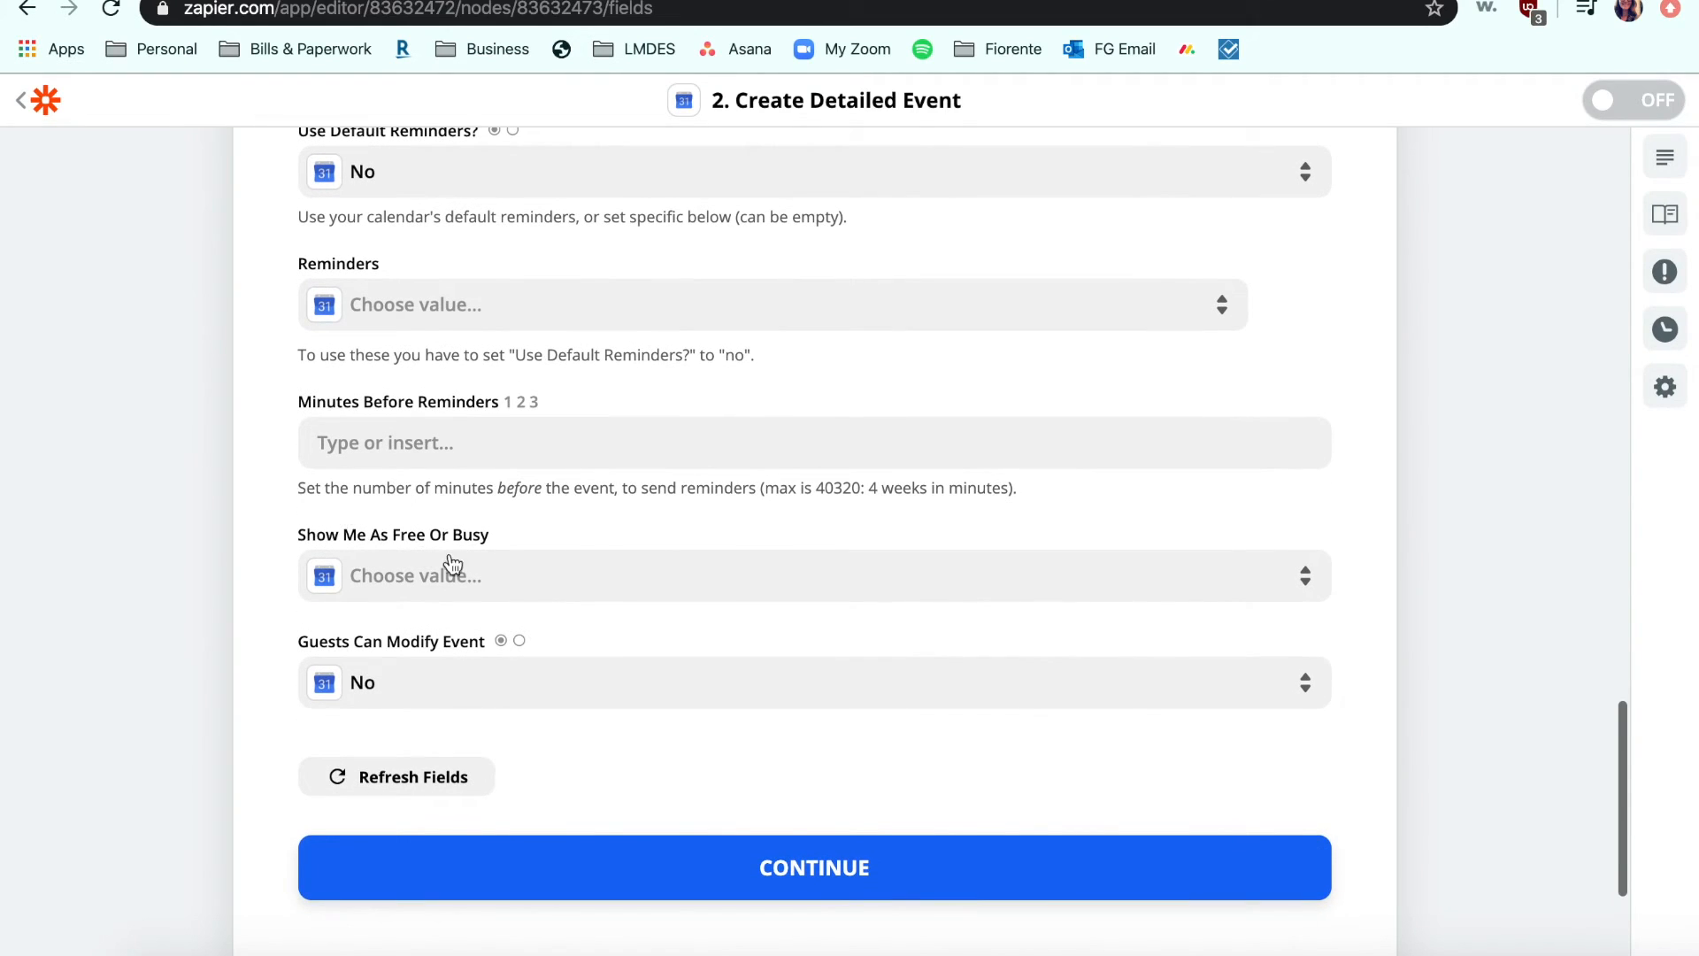
{"action": "left_click", "coordinate": [527, 576]}
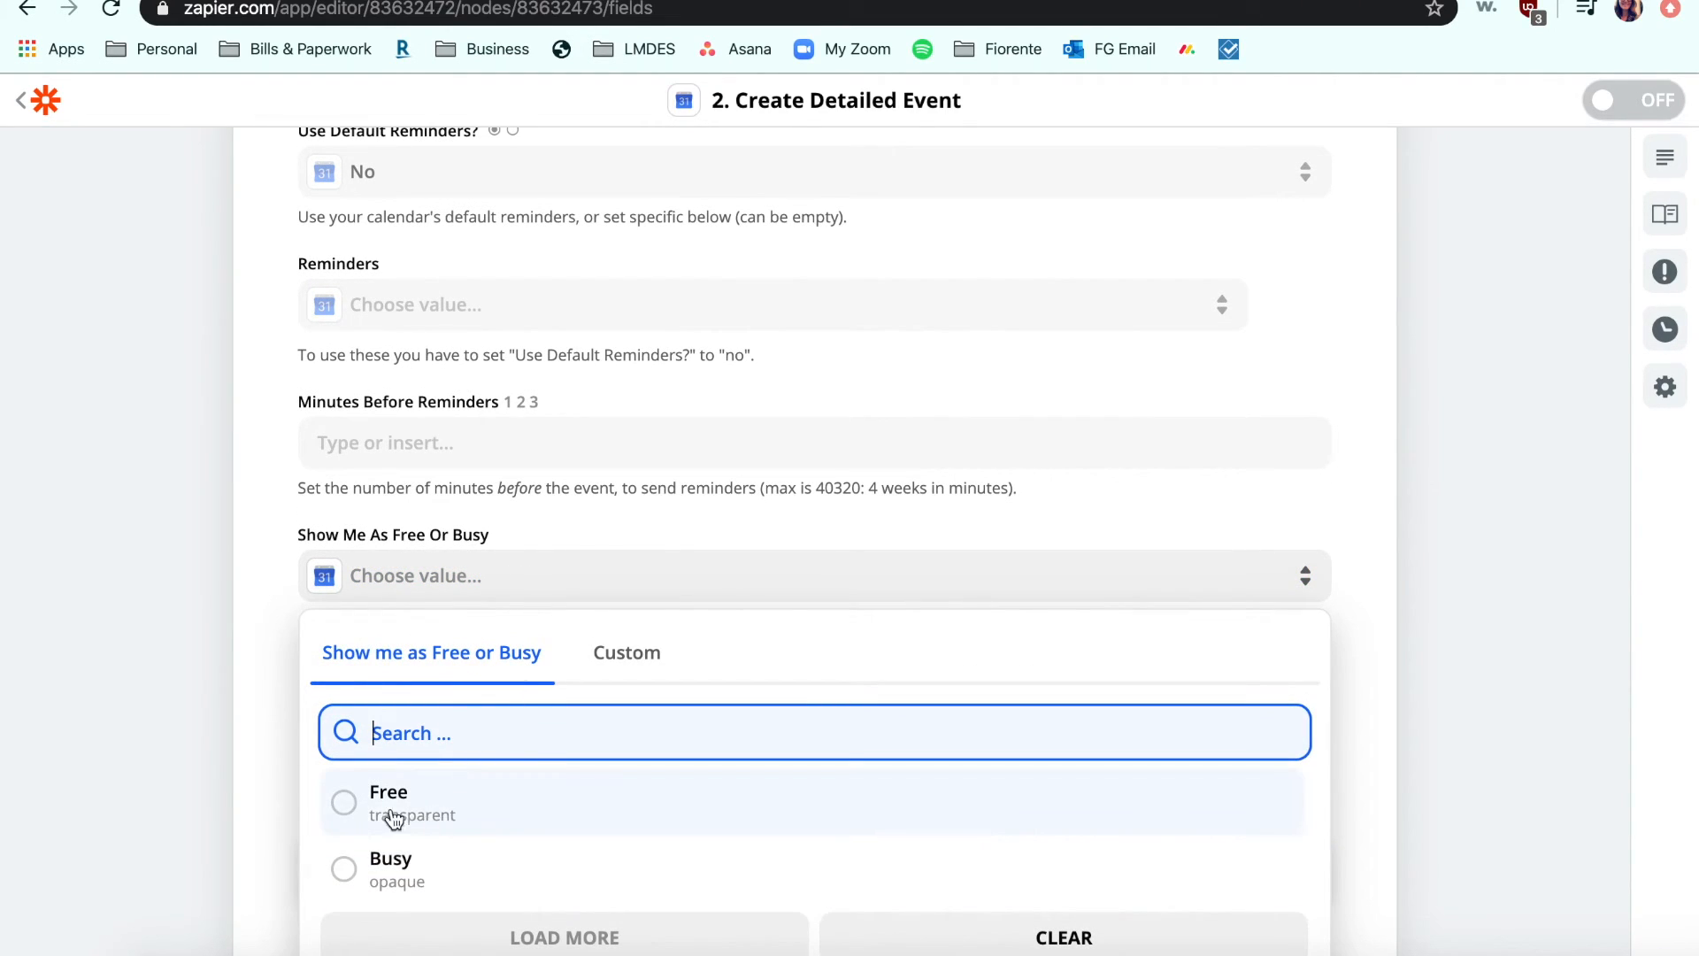
{"action": "left_click", "coordinate": [348, 869]}
{"action": "scroll", "coordinate": [873, 761], "scroll_direction": "down", "scroll_amount": 2}
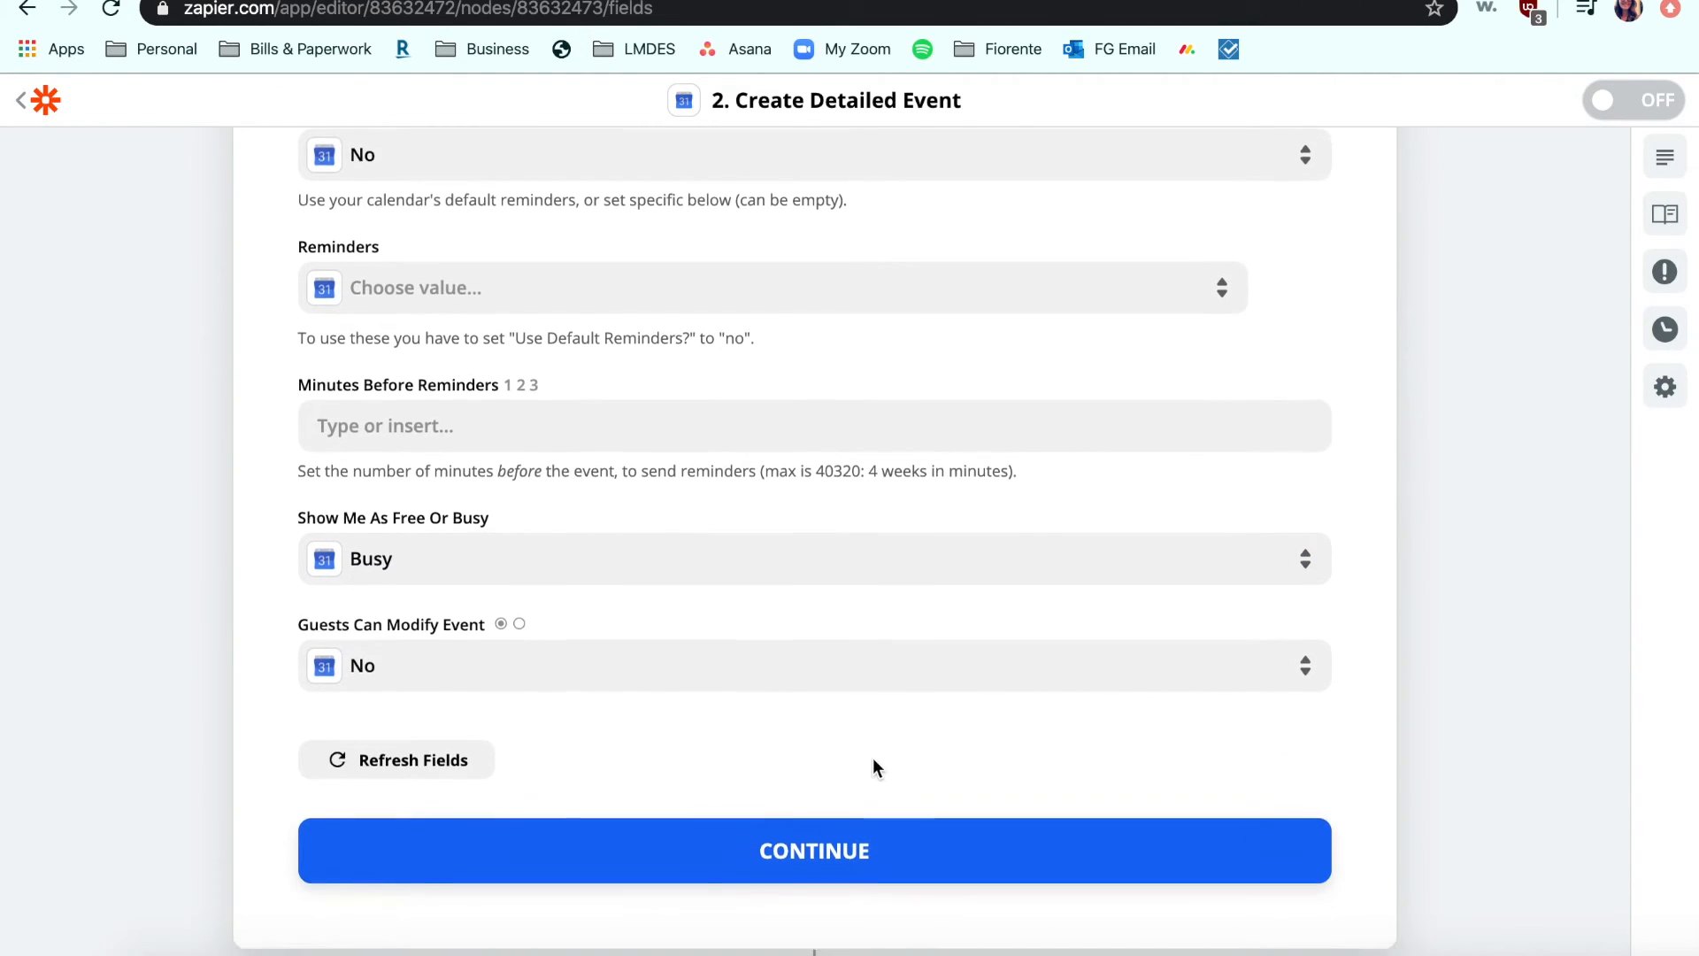
{"action": "left_click", "coordinate": [870, 795]}
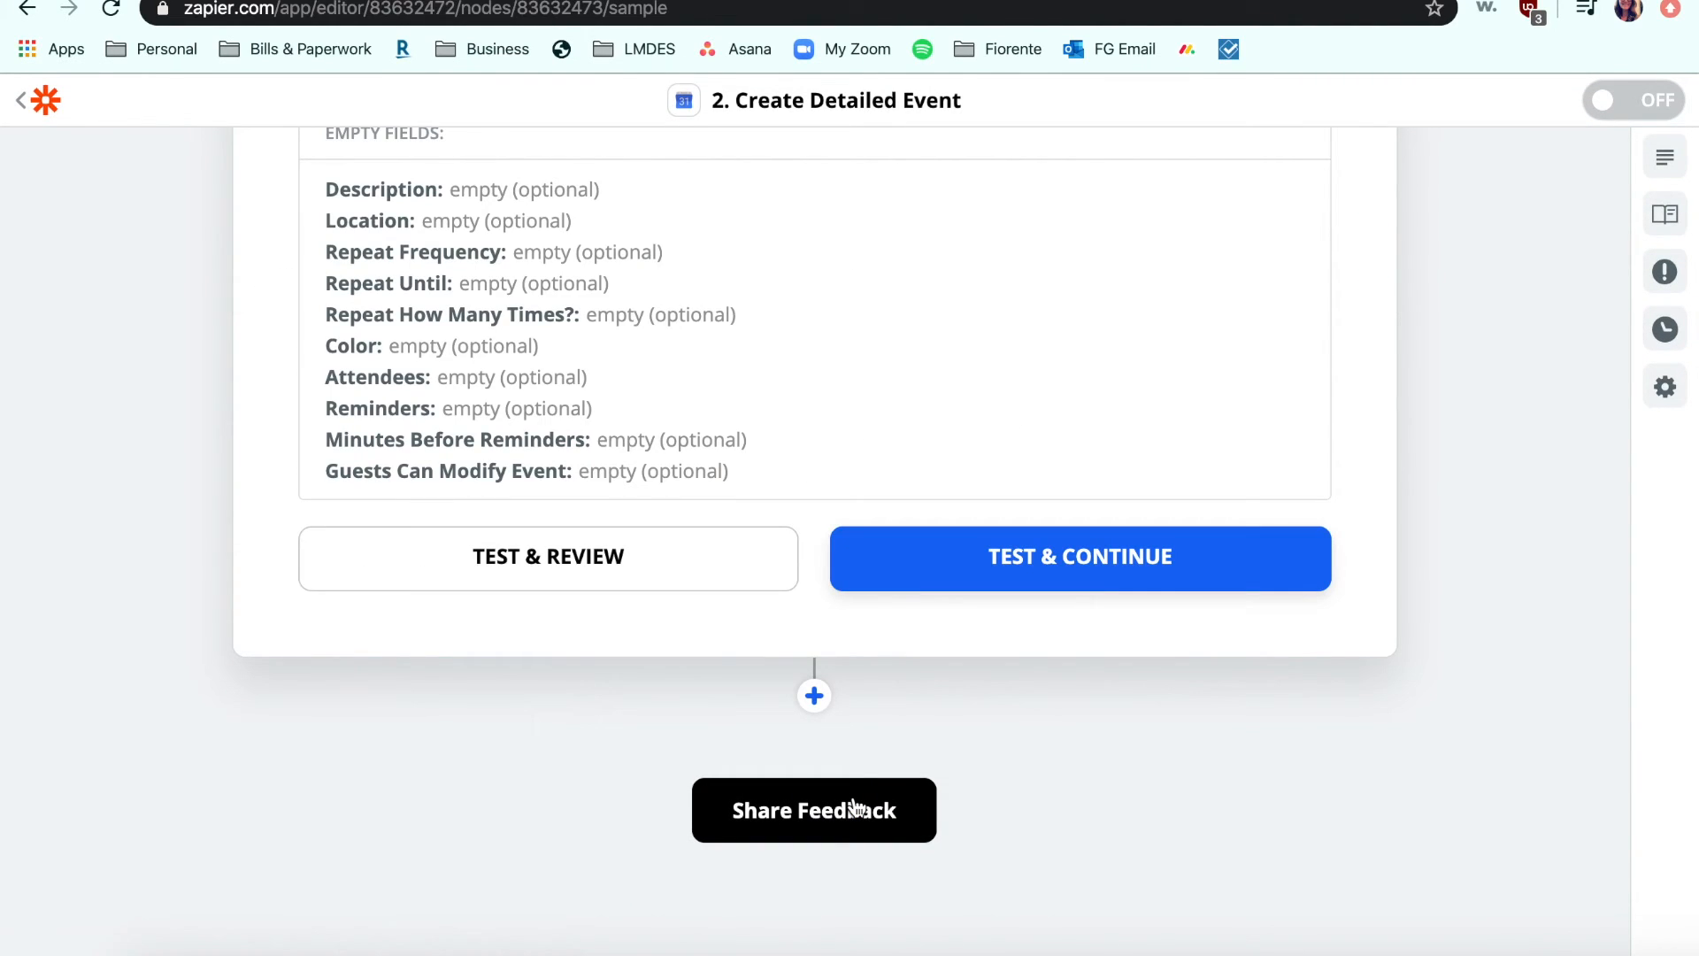
Review the field values and empty fields of the detailed event prepared as test data for Google Calendar
{"action": "scroll", "coordinate": [785, 500], "scroll_direction": "up", "scroll_amount": 4}
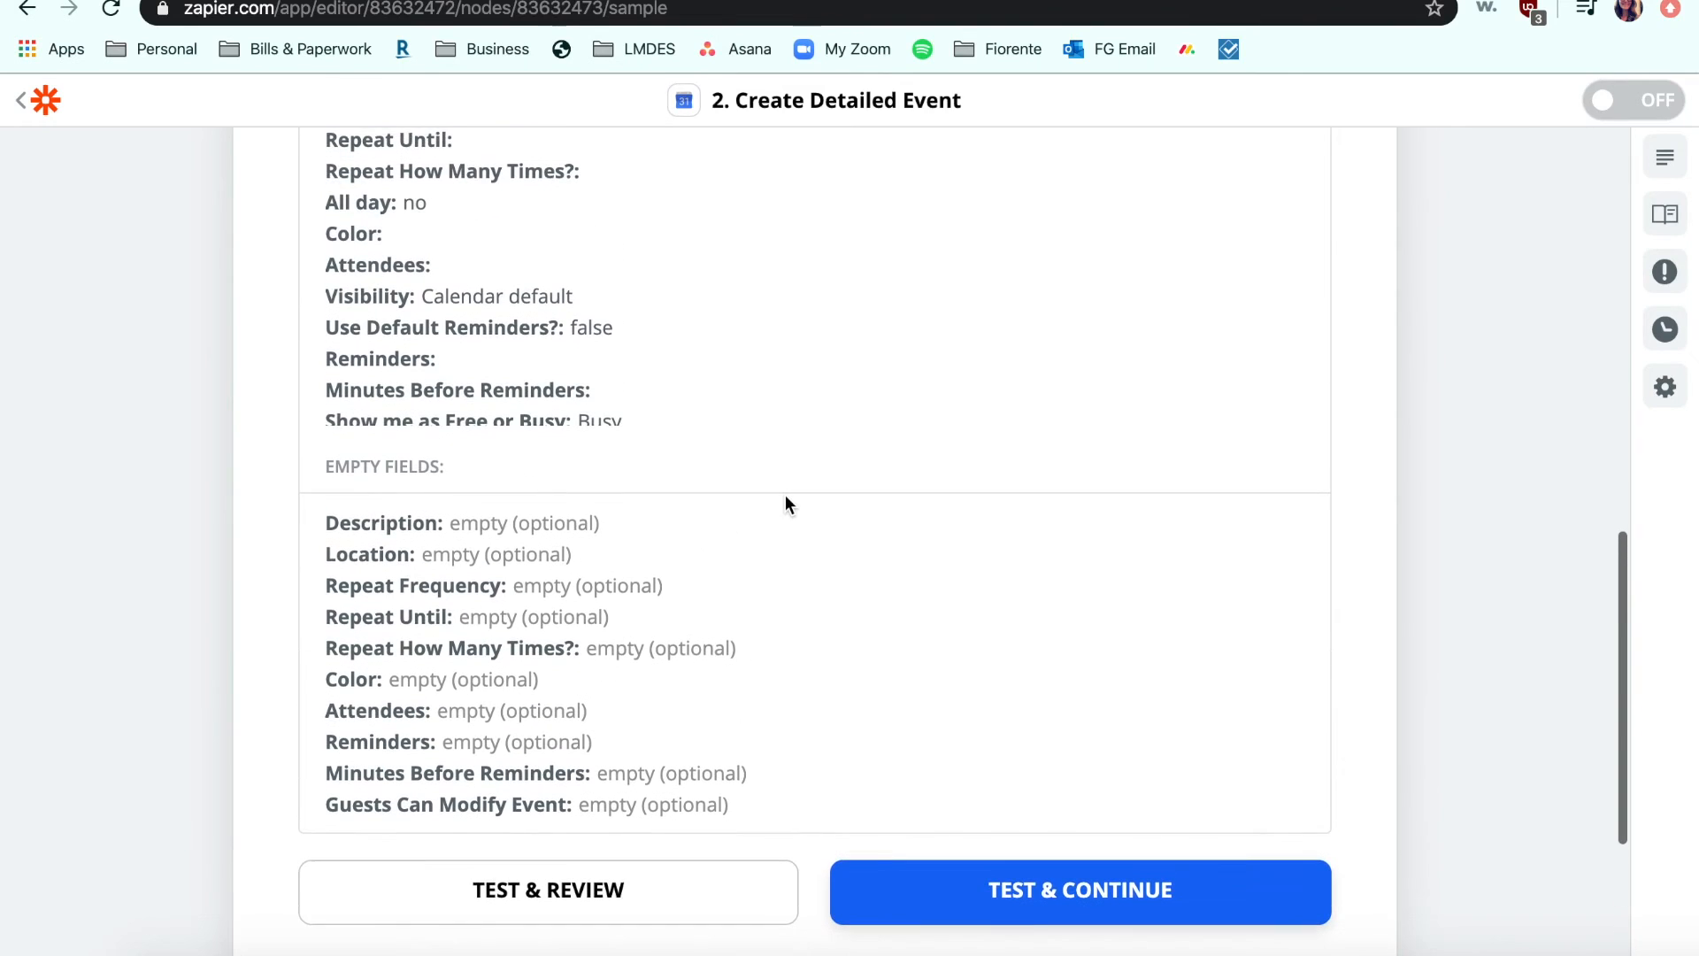
{"action": "scroll", "coordinate": [786, 500], "scroll_direction": "up", "scroll_amount": 5}
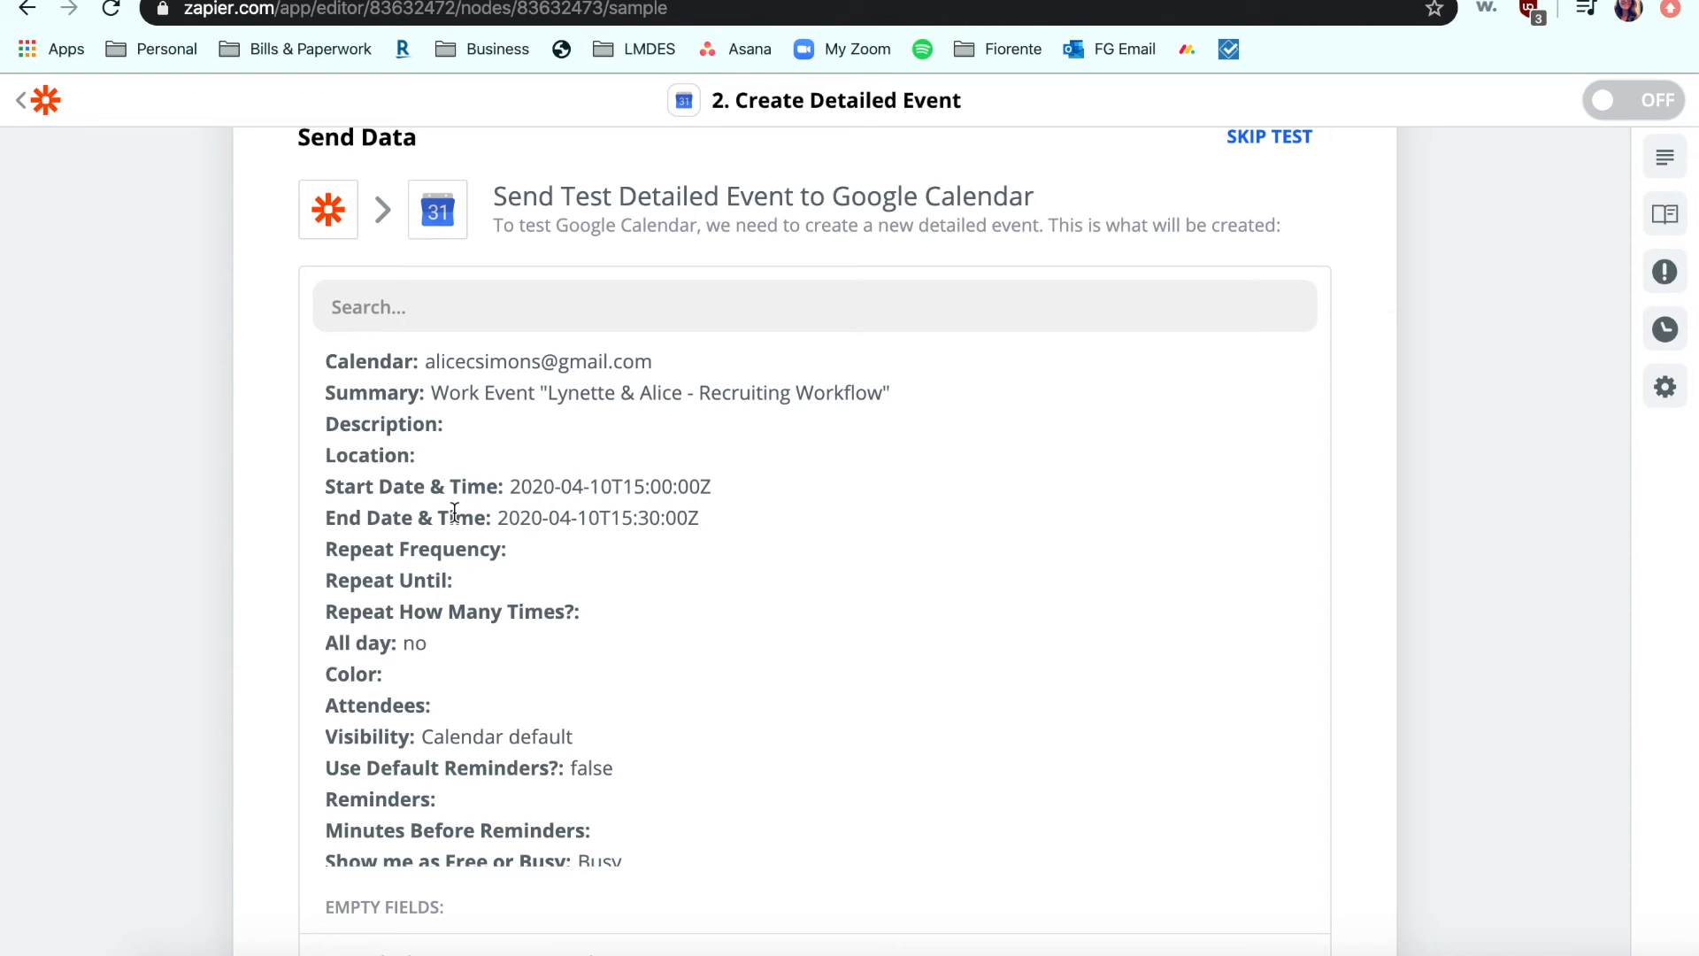
{"action": "scroll", "coordinate": [454, 513], "scroll_direction": "down", "scroll_amount": 7}
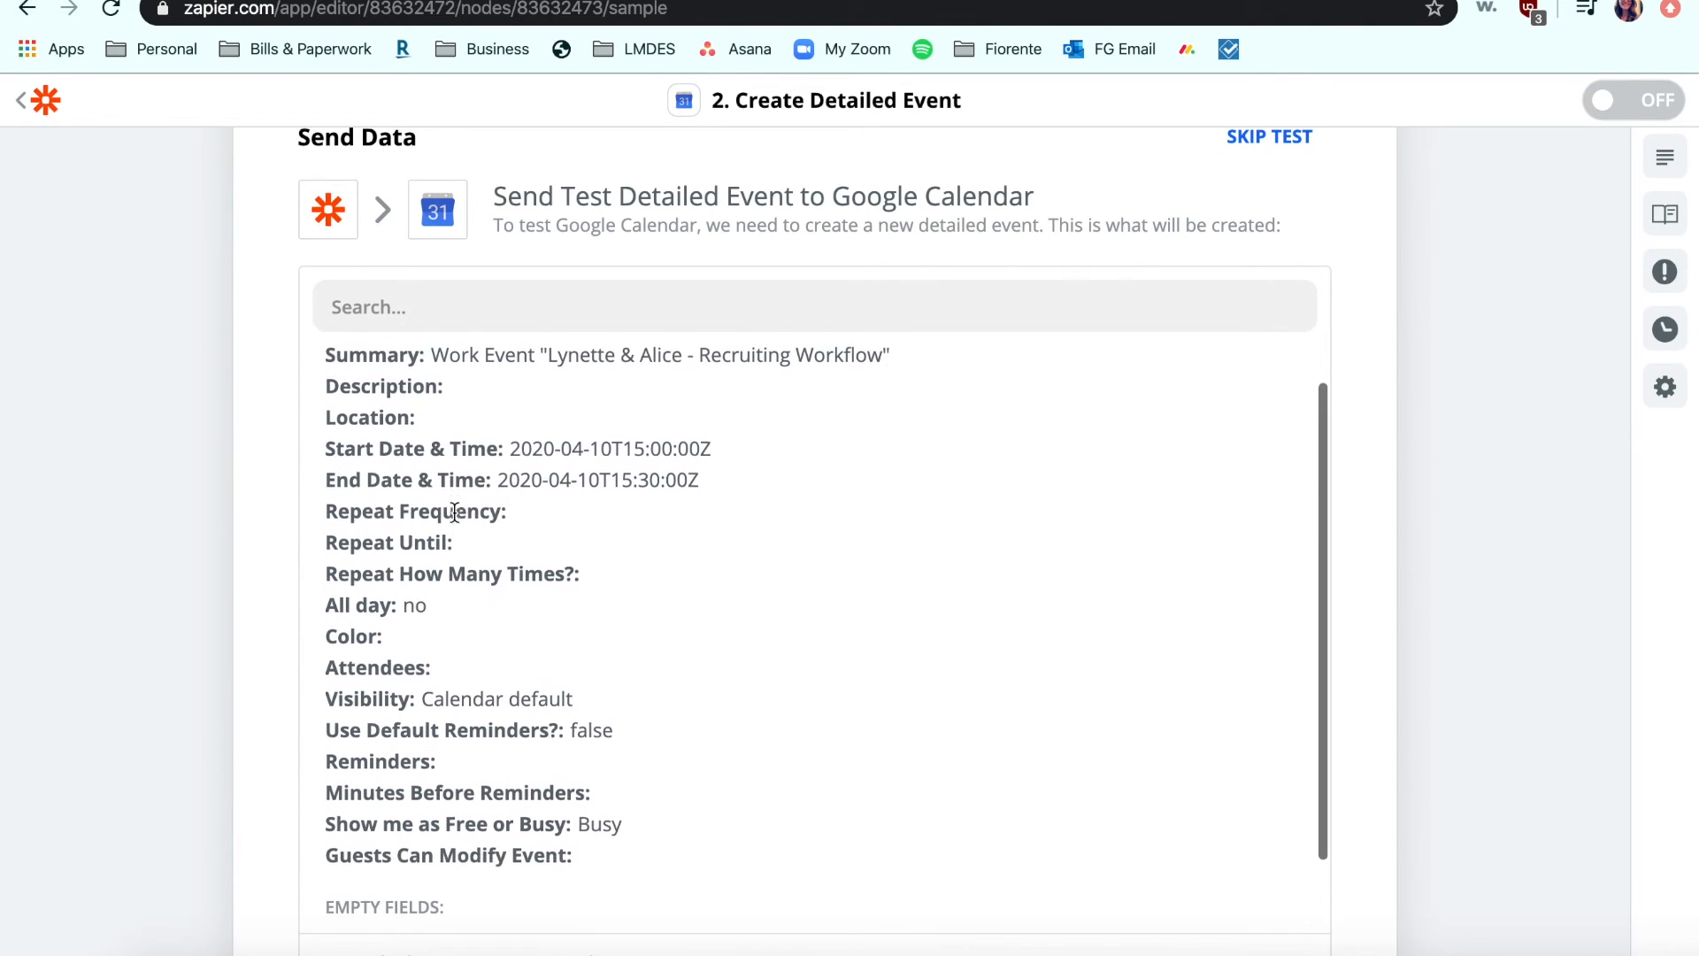
{"action": "scroll", "coordinate": [452, 514], "scroll_direction": "down", "scroll_amount": 4}
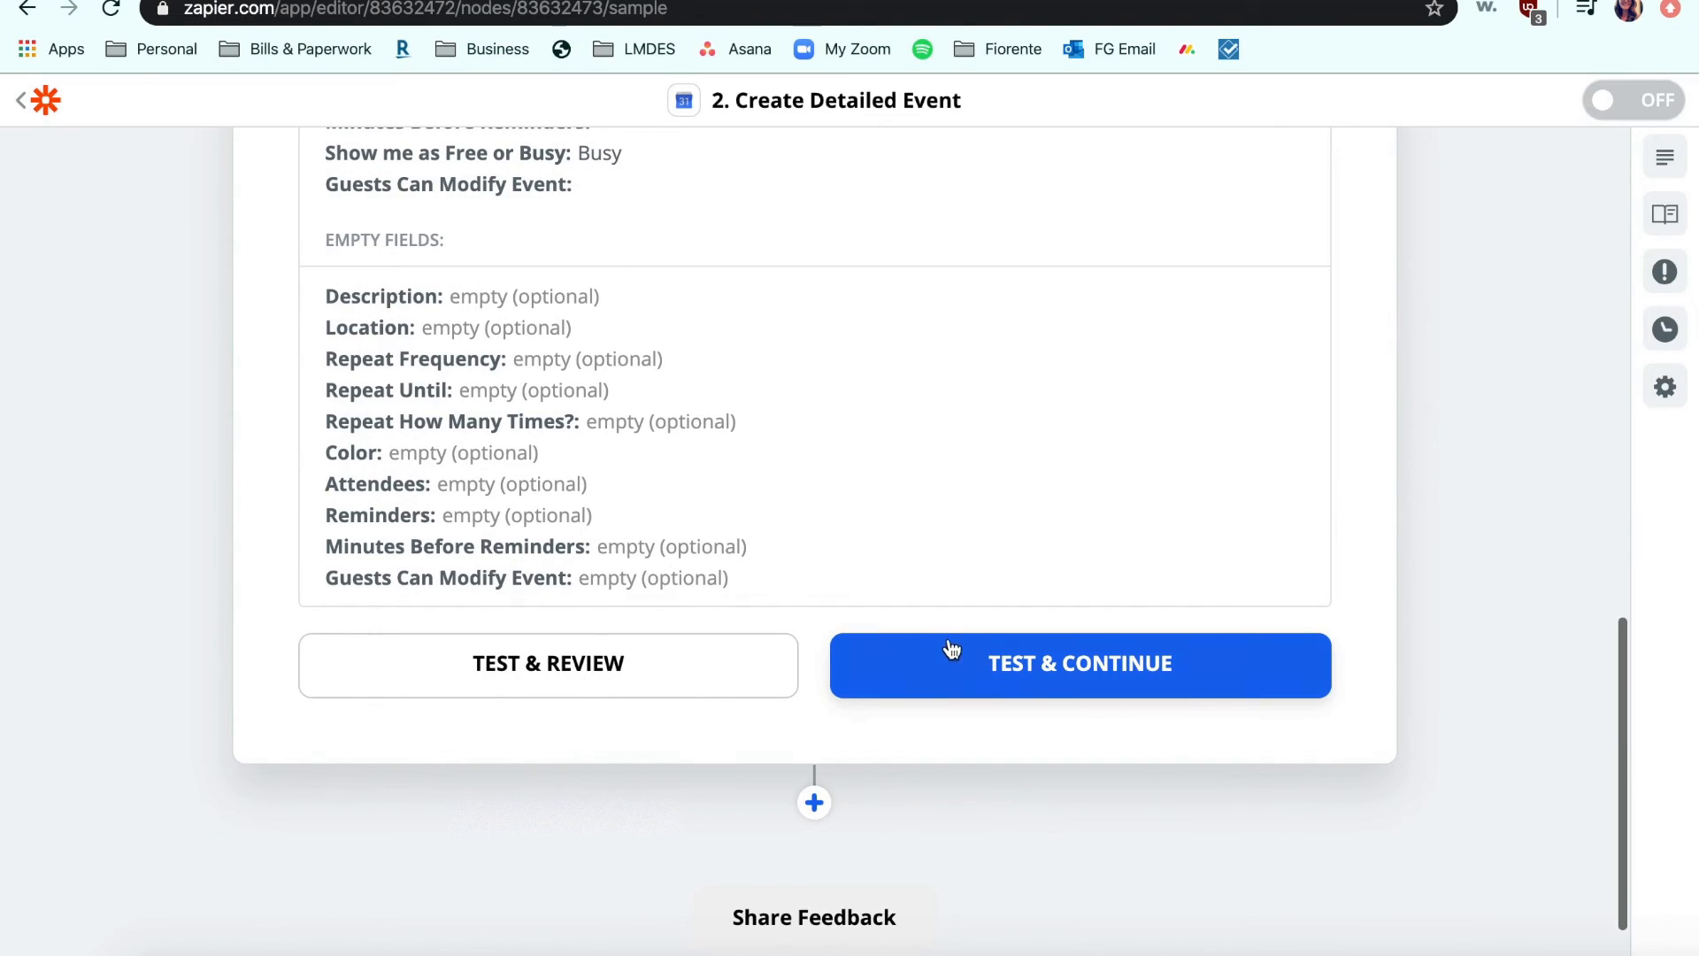
Send the test detailed event to Google Calendar and review the returned event data, including its creation date and summary
{"action": "left_click", "coordinate": [1010, 700]}
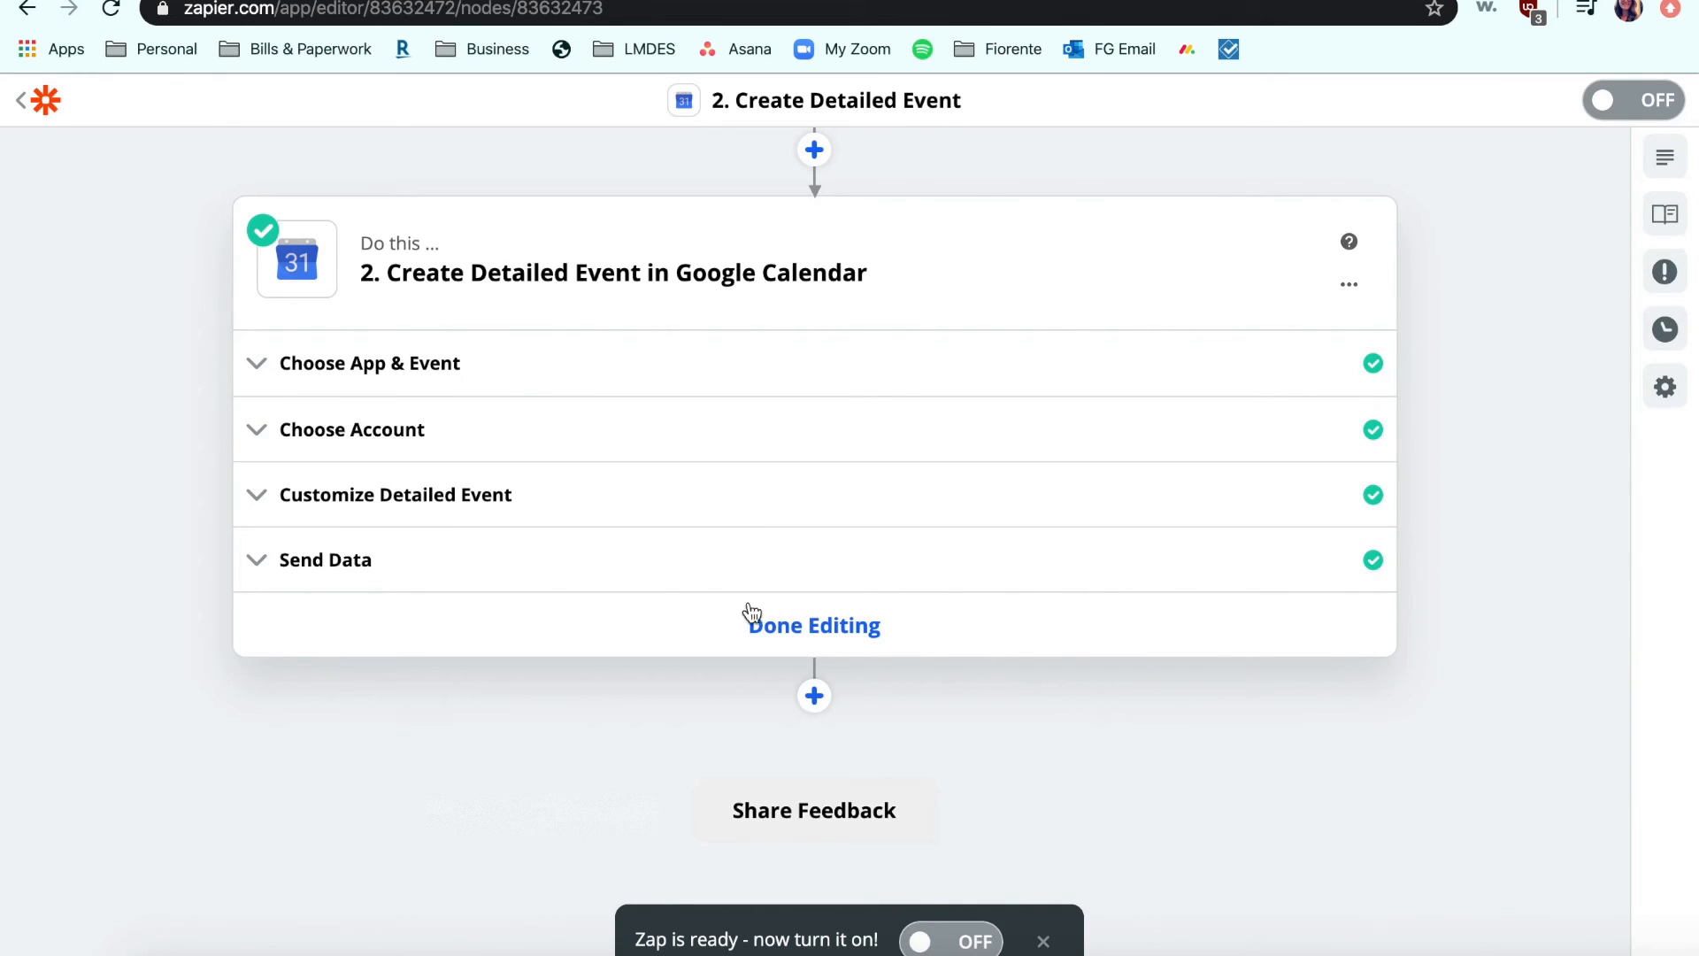
{"action": "left_click", "coordinate": [394, 575]}
{"action": "scroll", "coordinate": [429, 690], "scroll_direction": "down", "scroll_amount": 3}
{"action": "scroll", "coordinate": [515, 746], "scroll_direction": "up", "scroll_amount": 3}
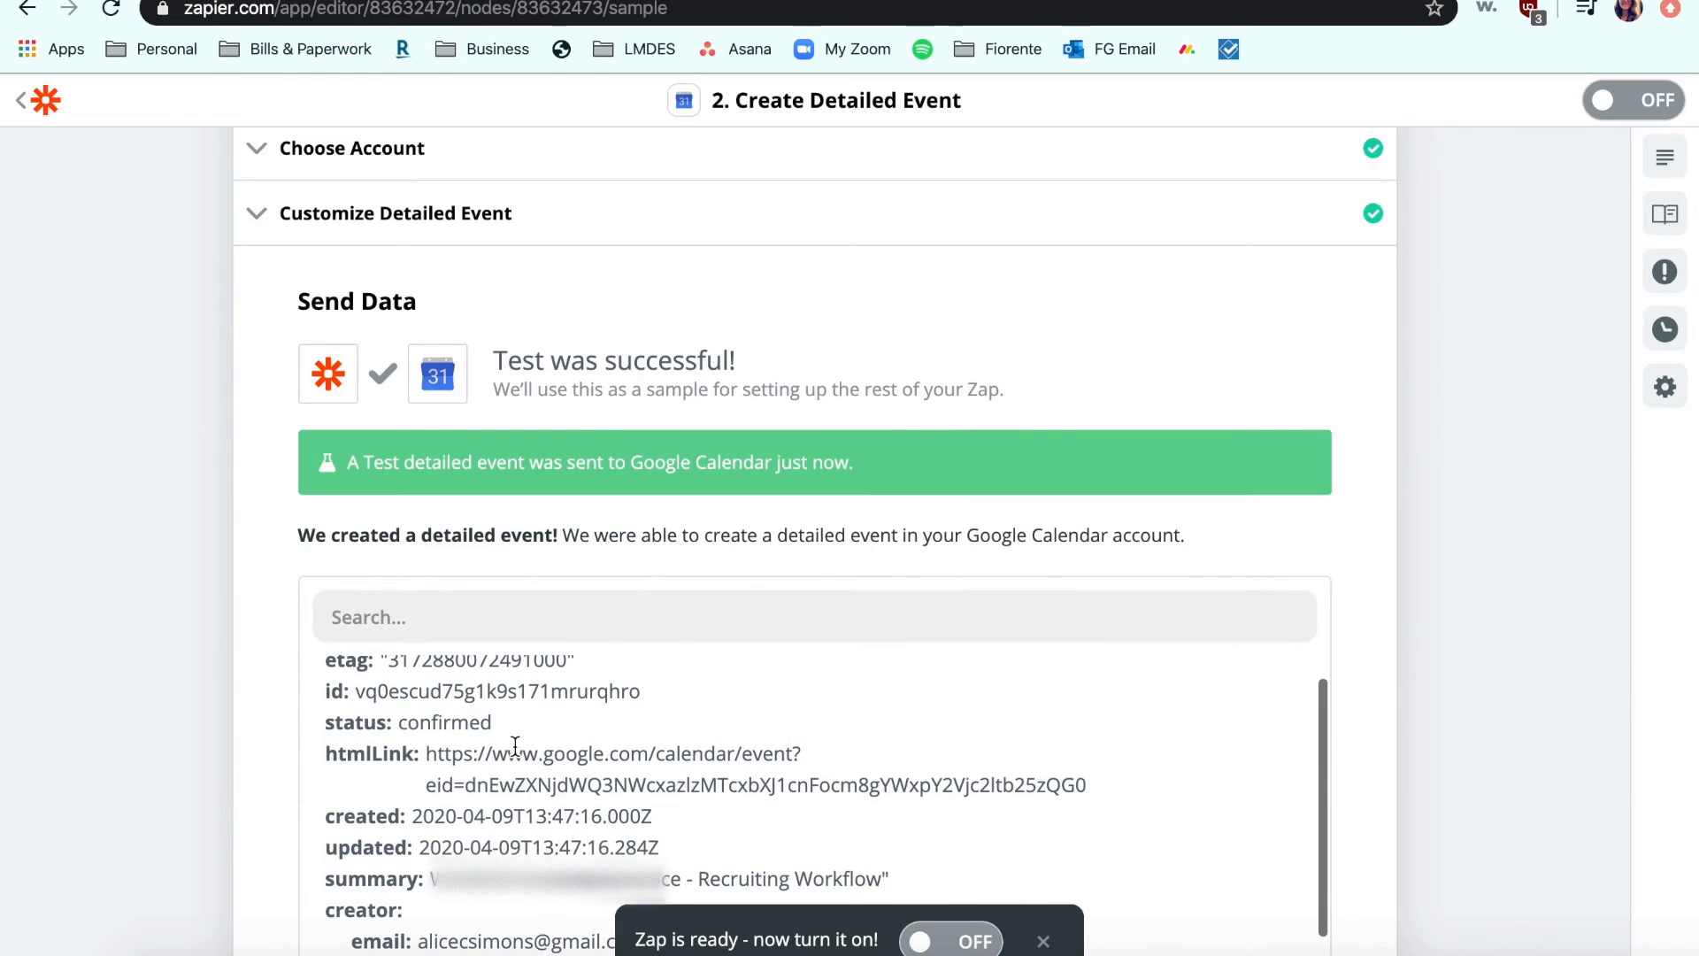
{"action": "scroll", "coordinate": [1354, 619], "scroll_direction": "down", "scroll_amount": 2}
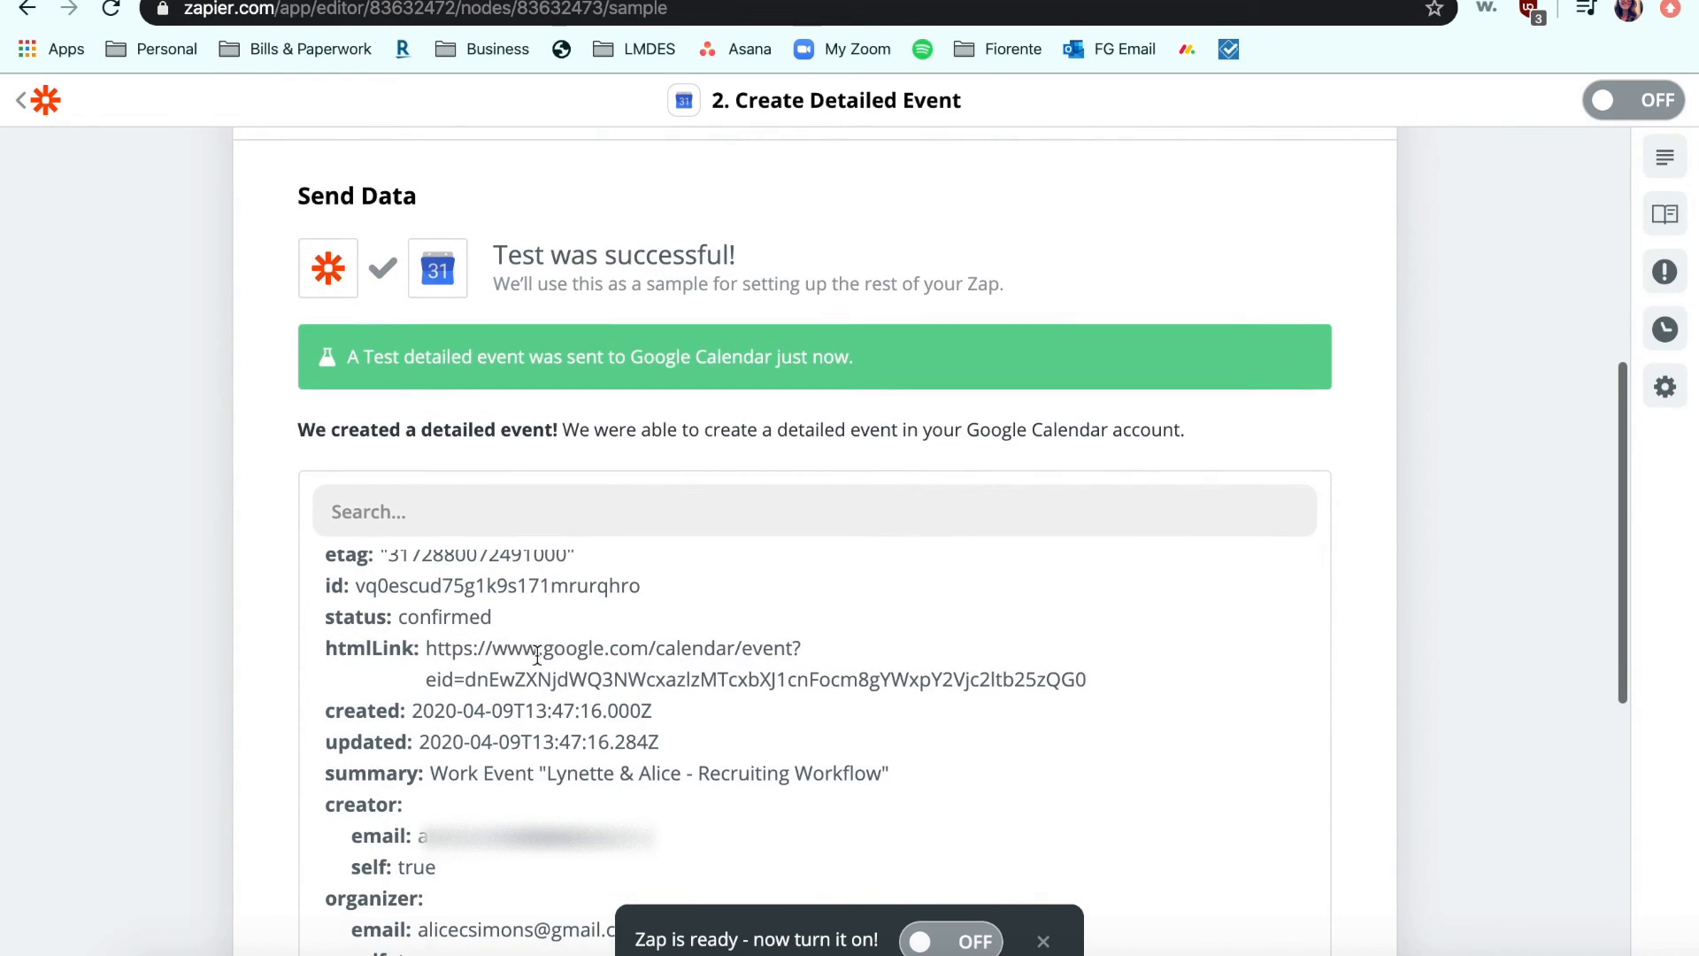
{"action": "left_click_drag", "start_coordinate": [463, 712], "coordinate": [517, 713]}
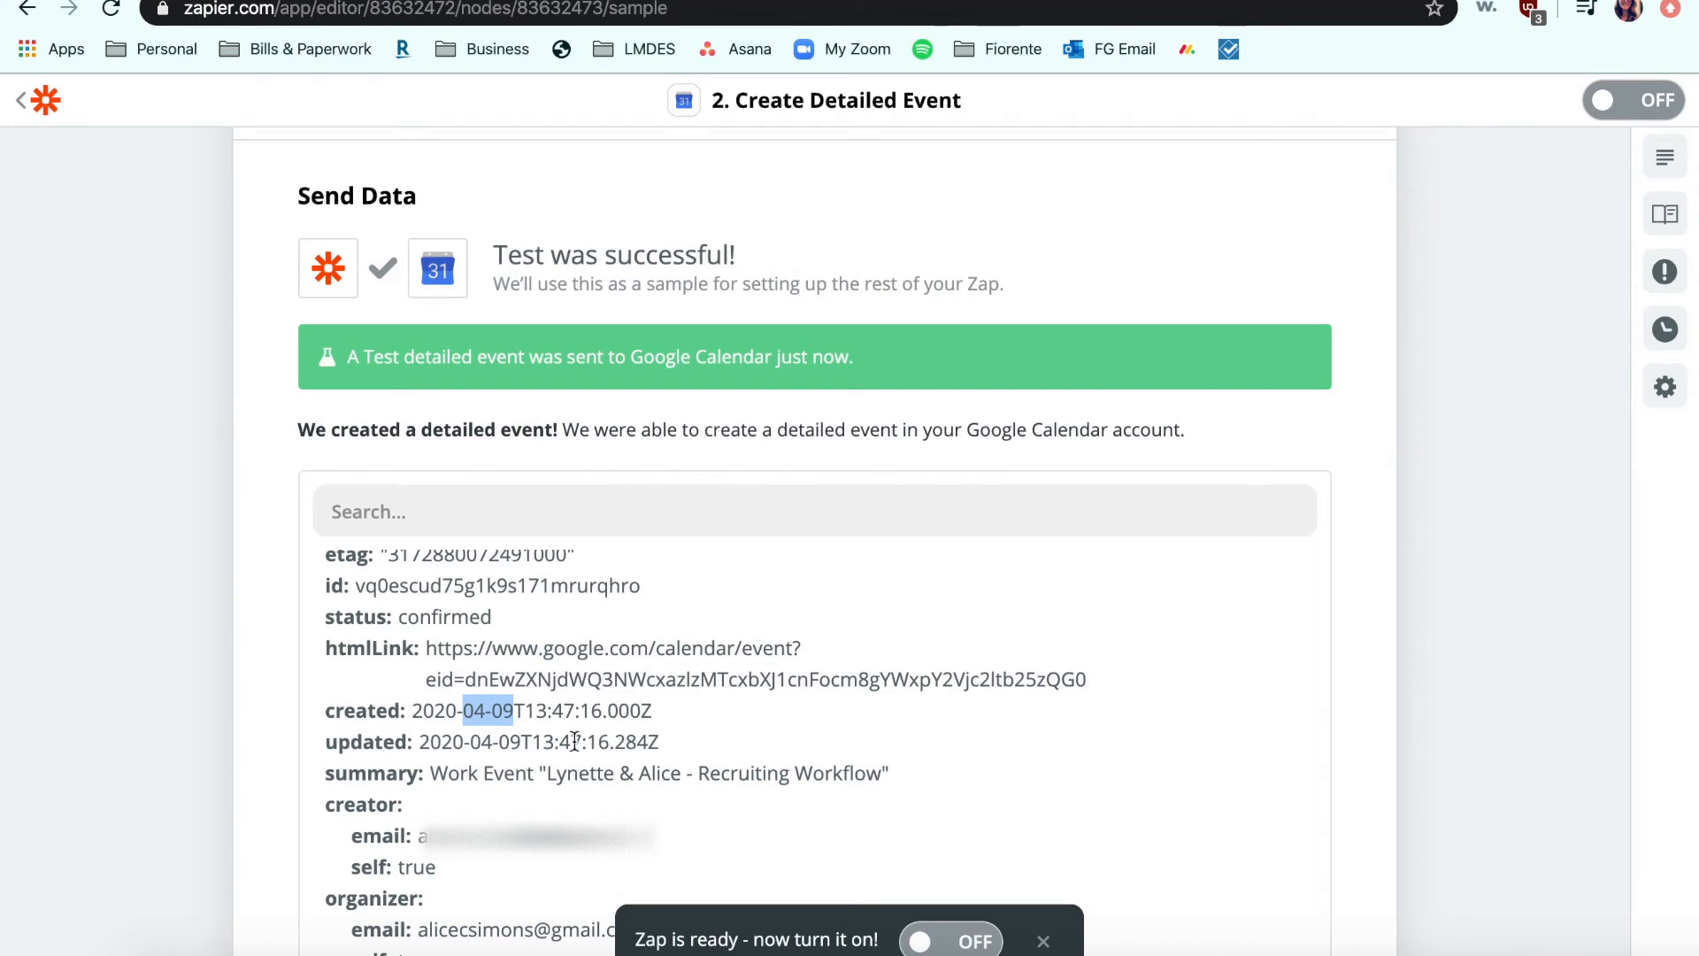
{"action": "scroll", "coordinate": [600, 686], "scroll_direction": "up", "scroll_amount": 1}
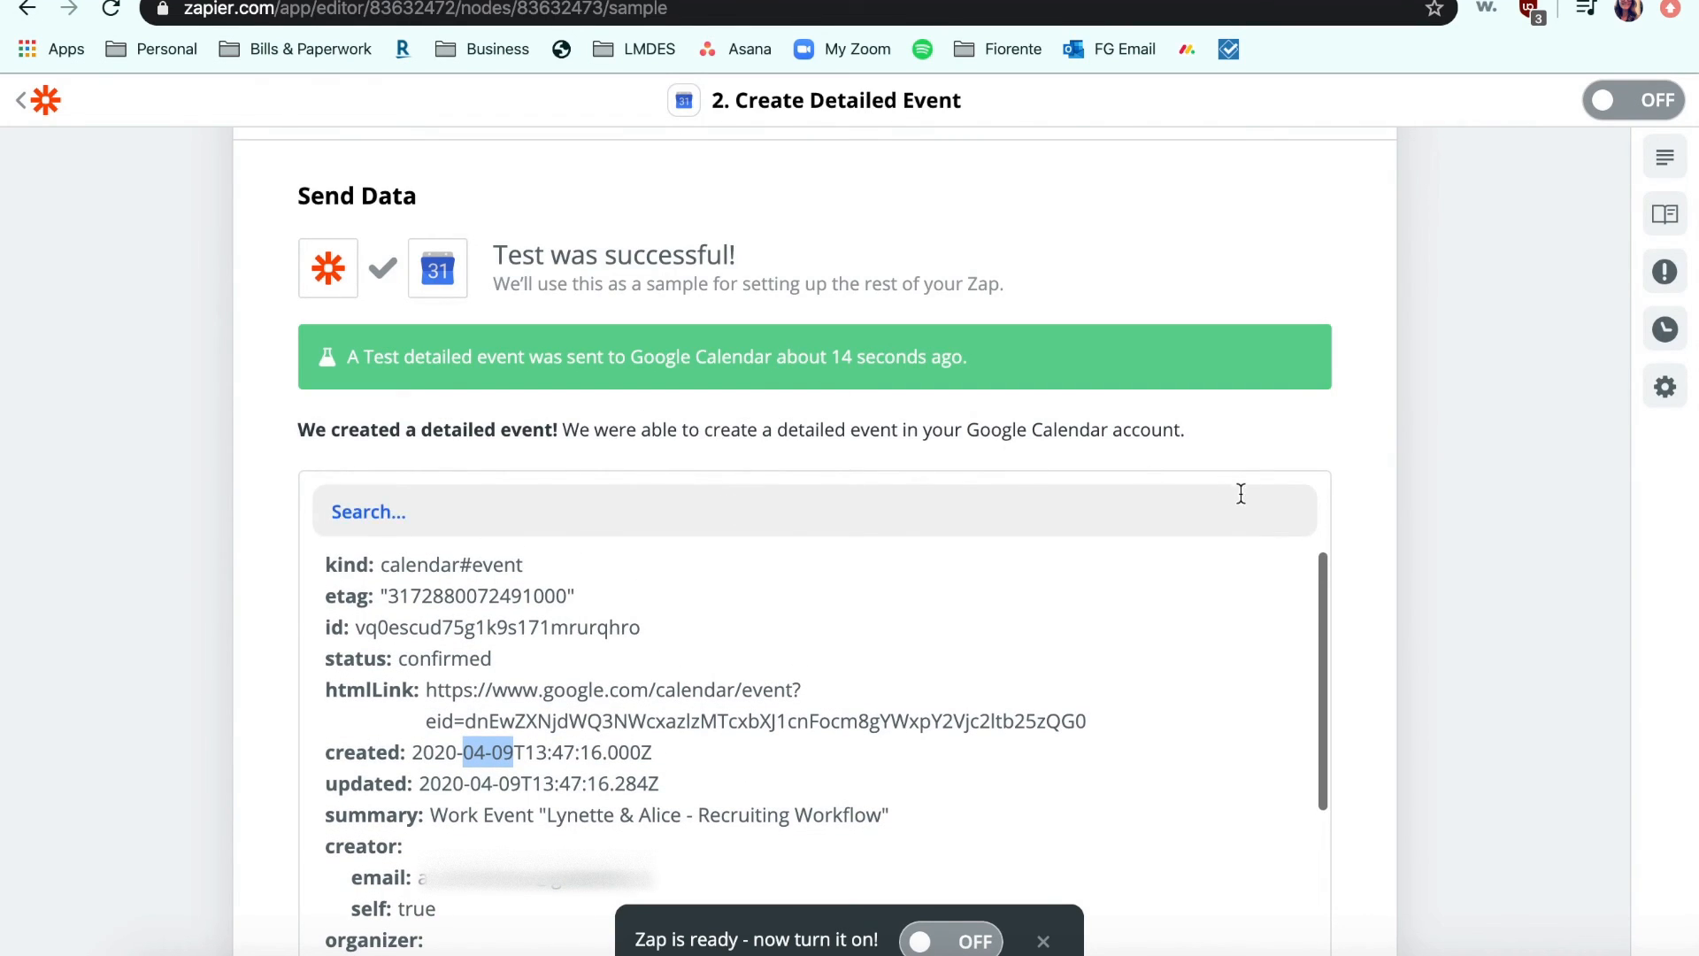
{"action": "left_click", "coordinate": [1334, 593]}
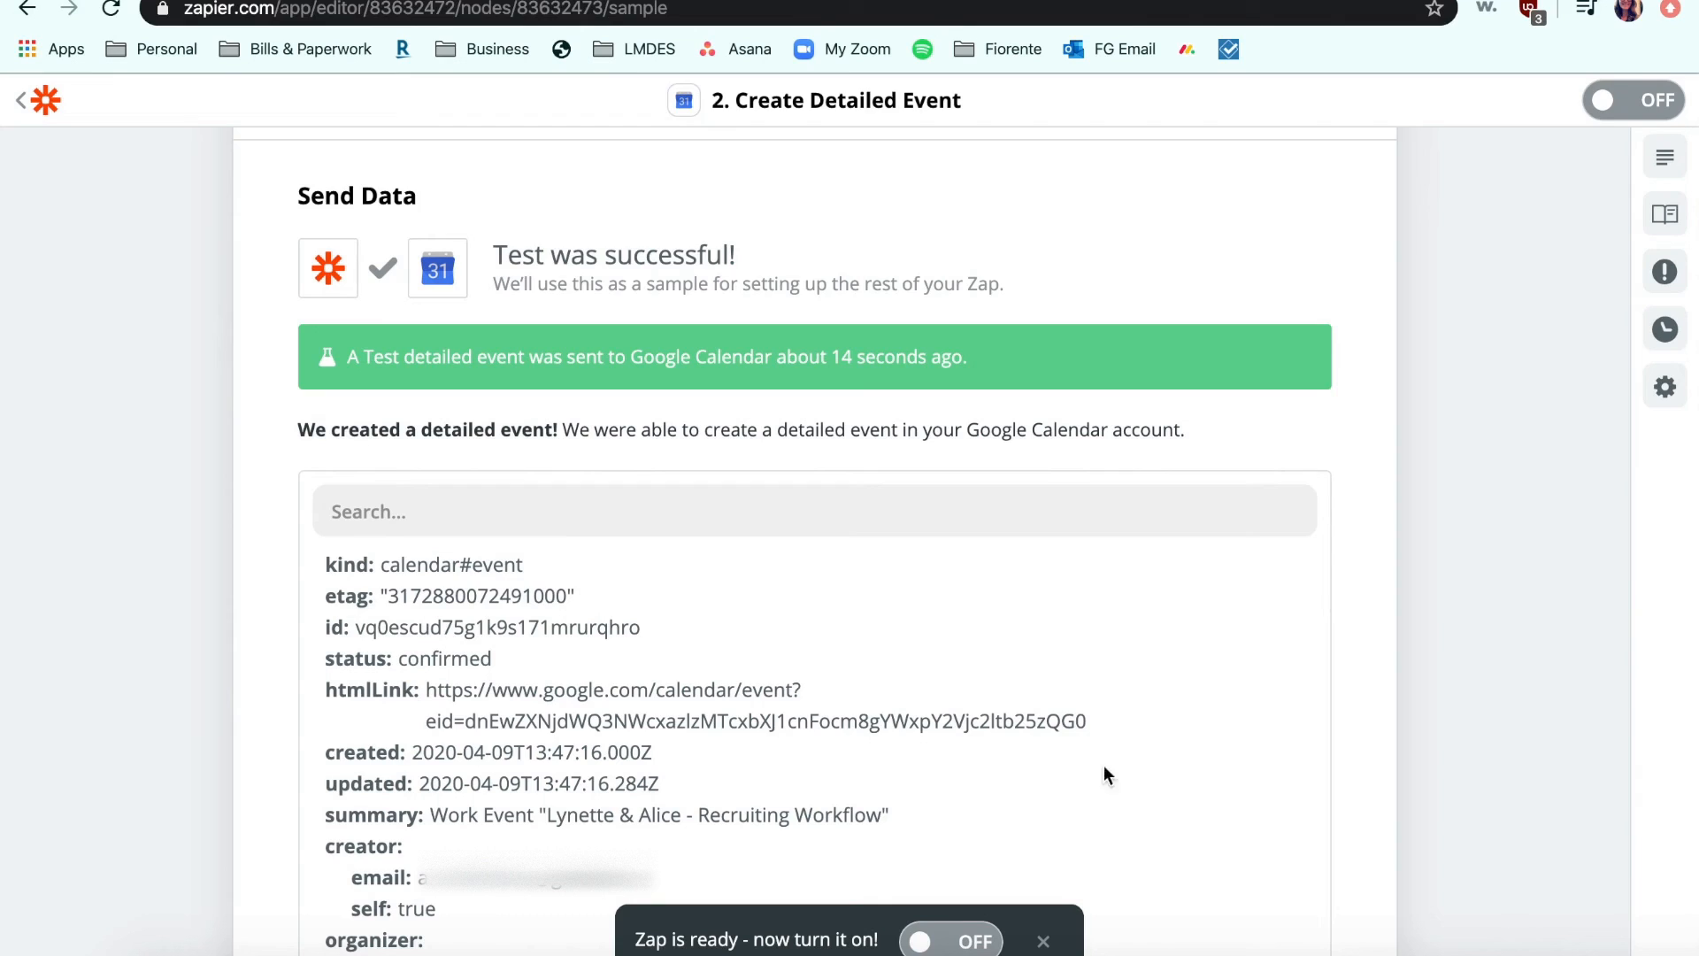
Turn the finished zap on and name it "Outlook Calendar to Google Calendar"
{"action": "left_click", "coordinate": [926, 944]}
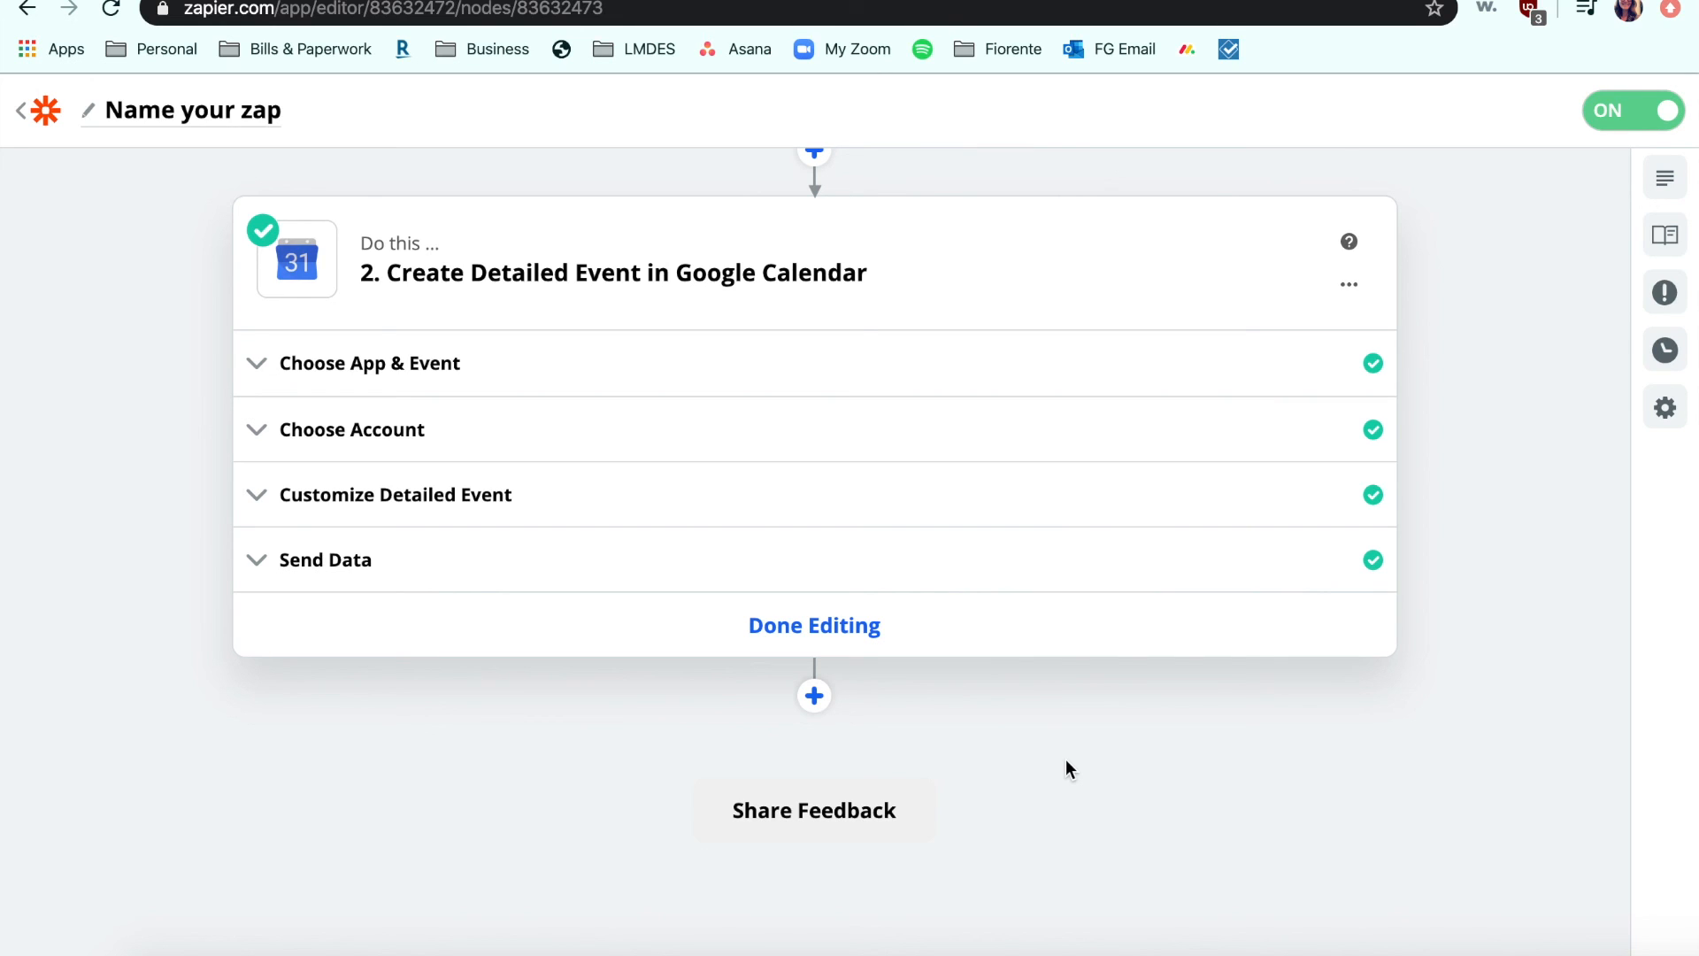
{"action": "left_click", "coordinate": [817, 623]}
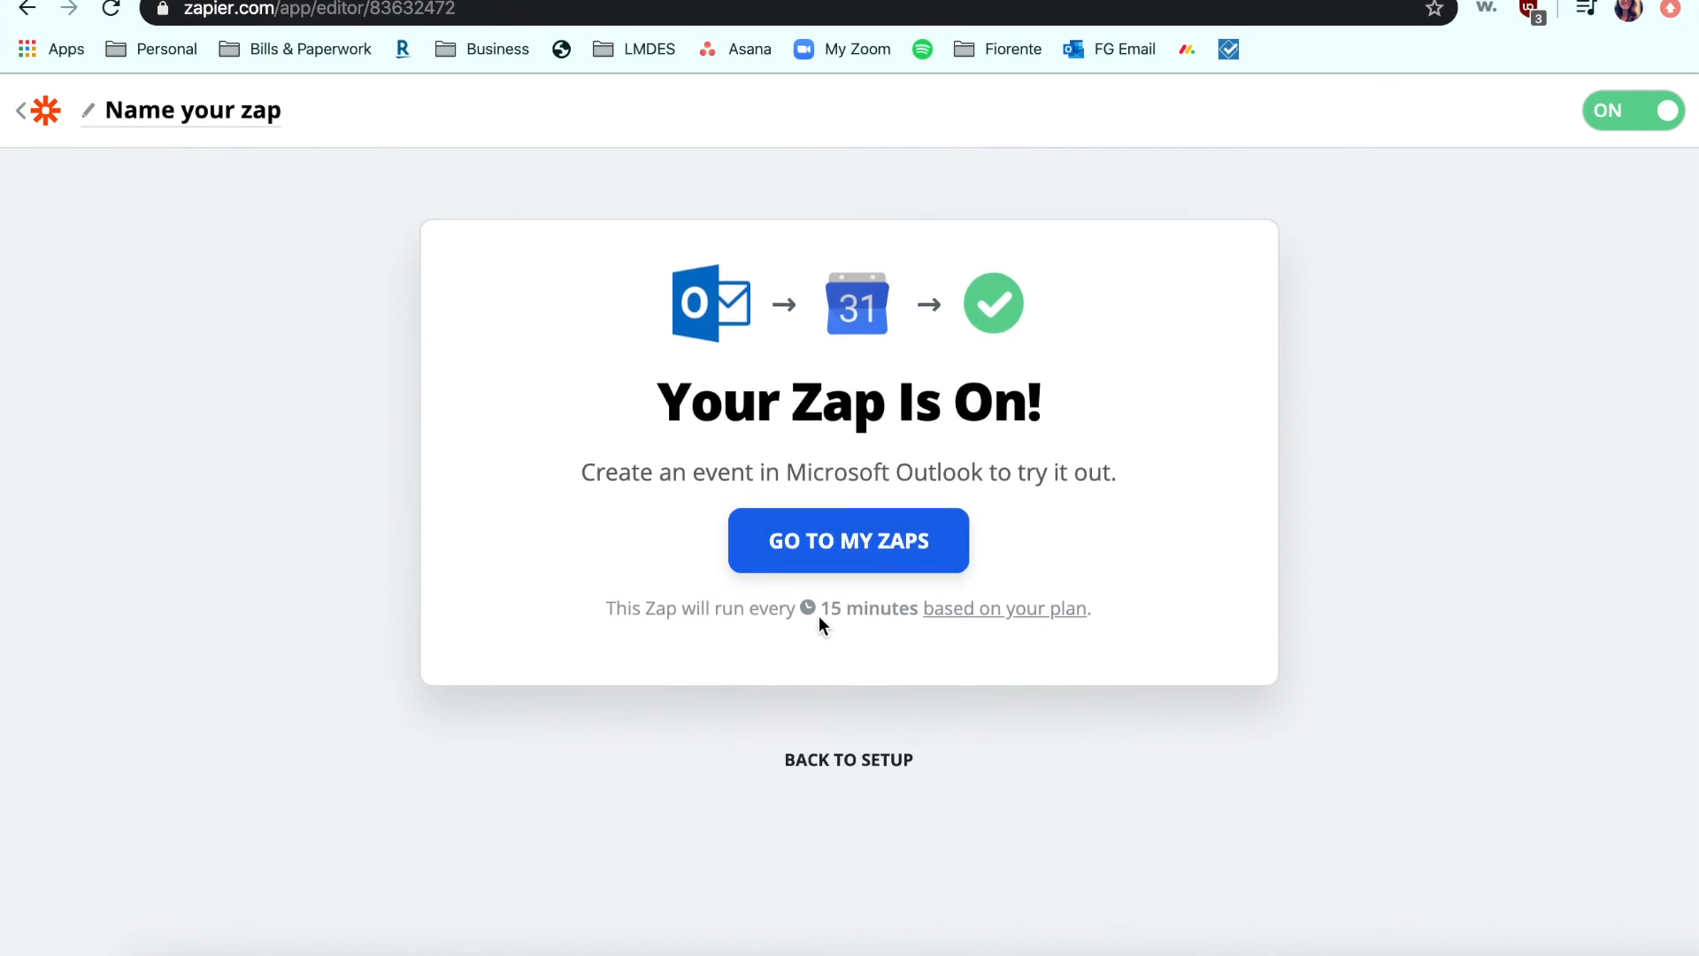
{"action": "left_click", "coordinate": [193, 114]}
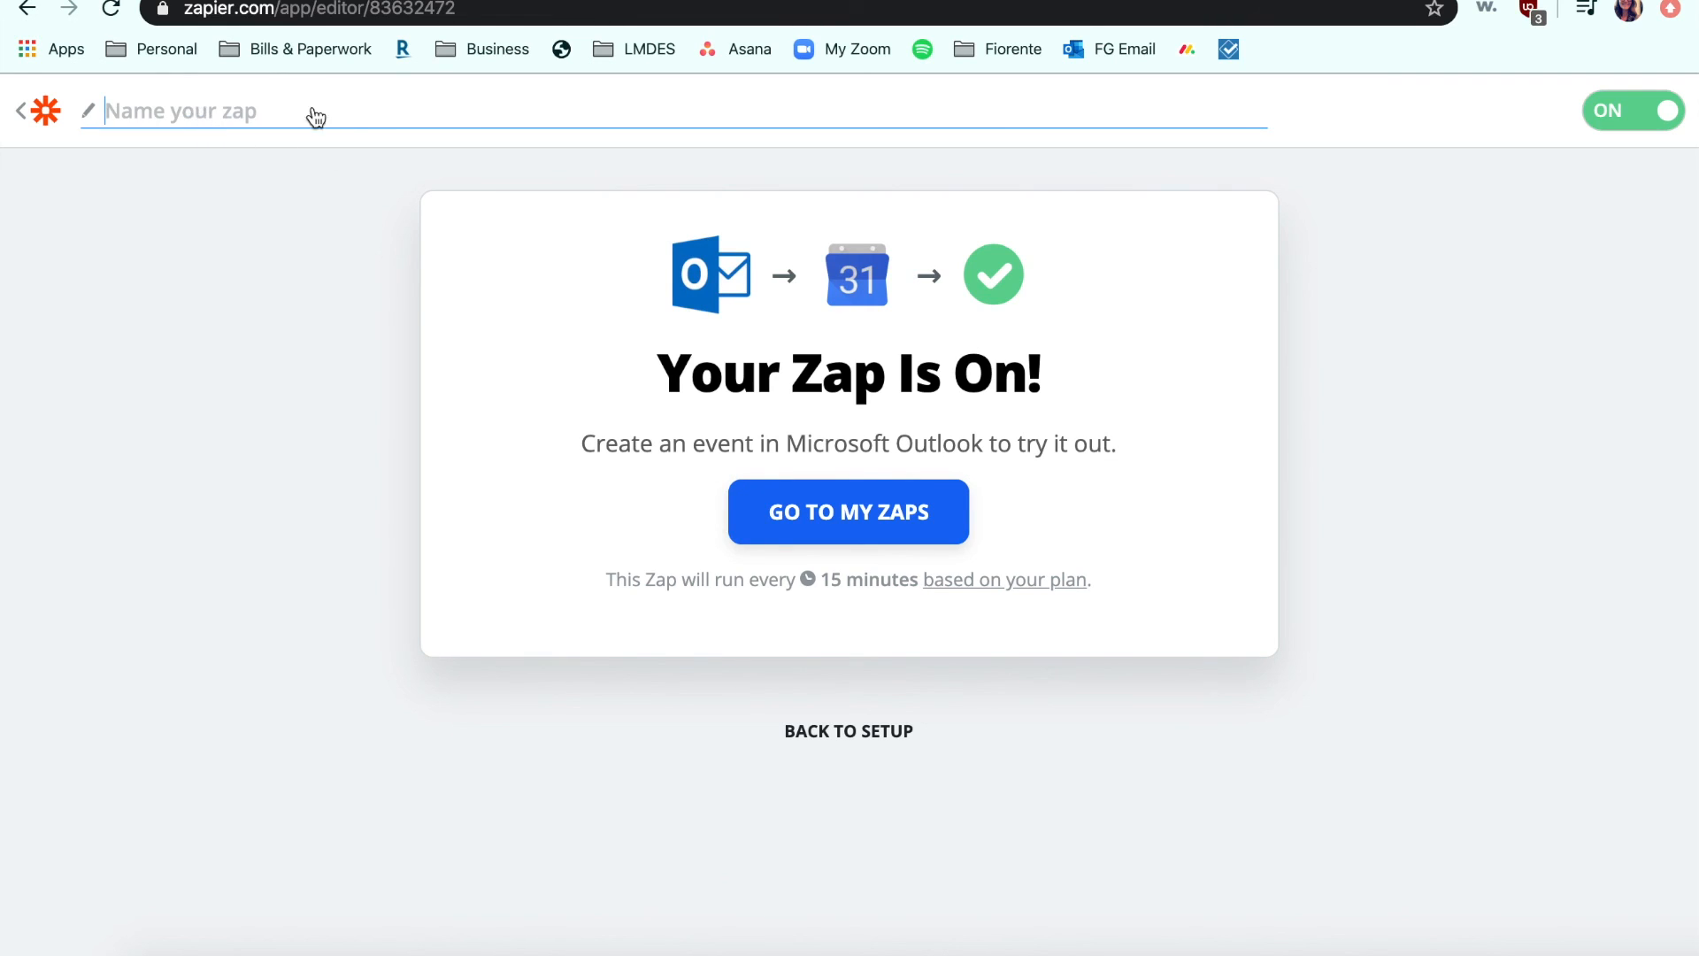
{"action": "type", "text": "Outlook Calendar to Google Calendar"}
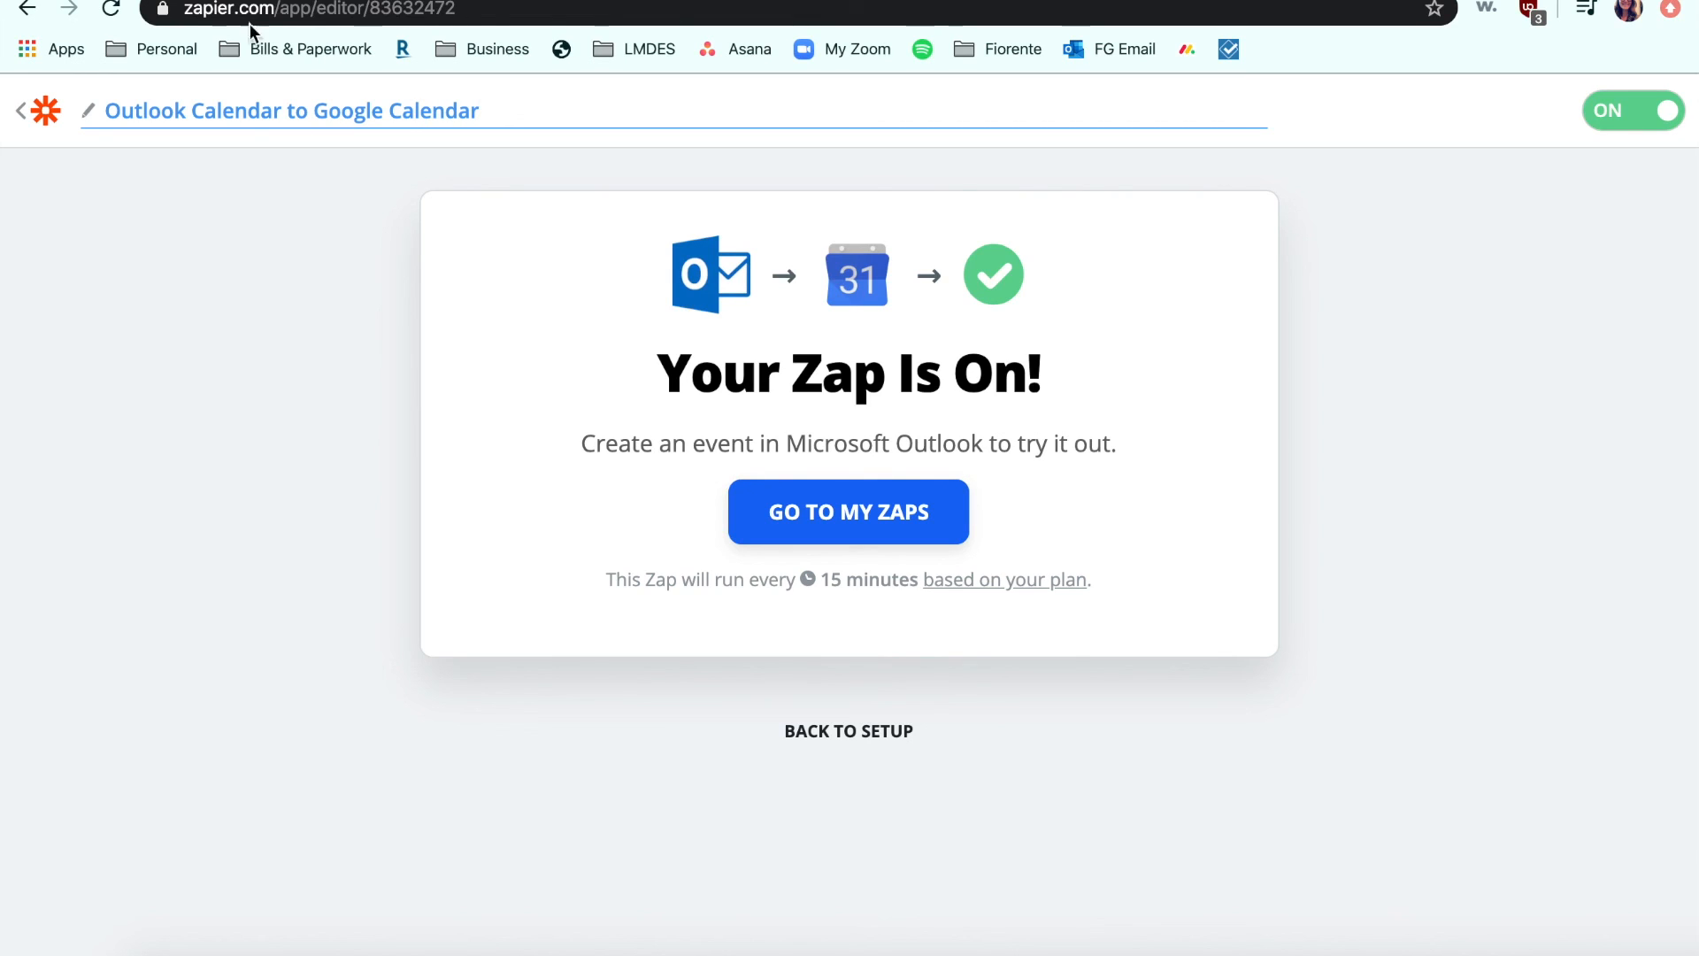